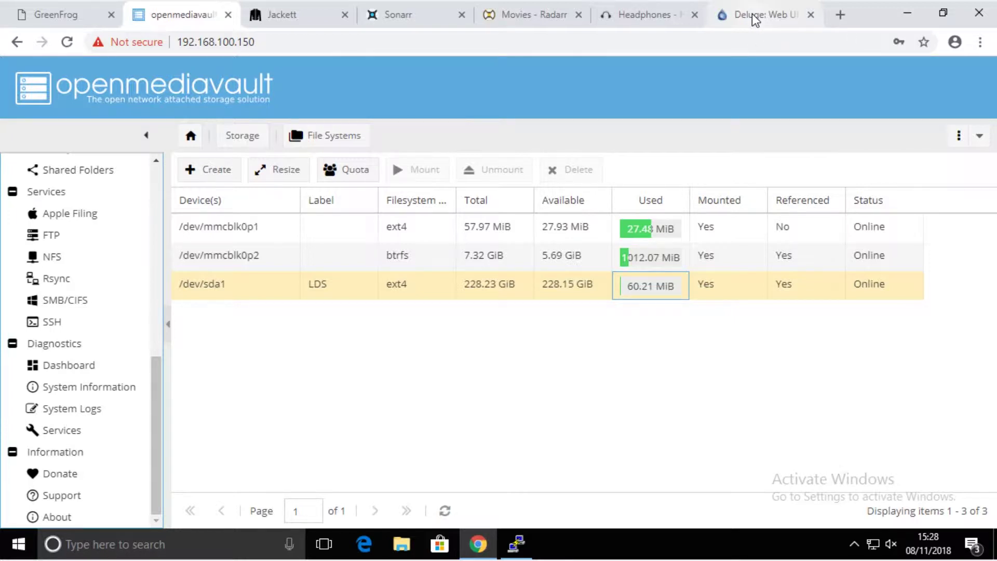
In Jackett, sort the available indexers by type and add the public ETTV indexer
left_click(296, 17)
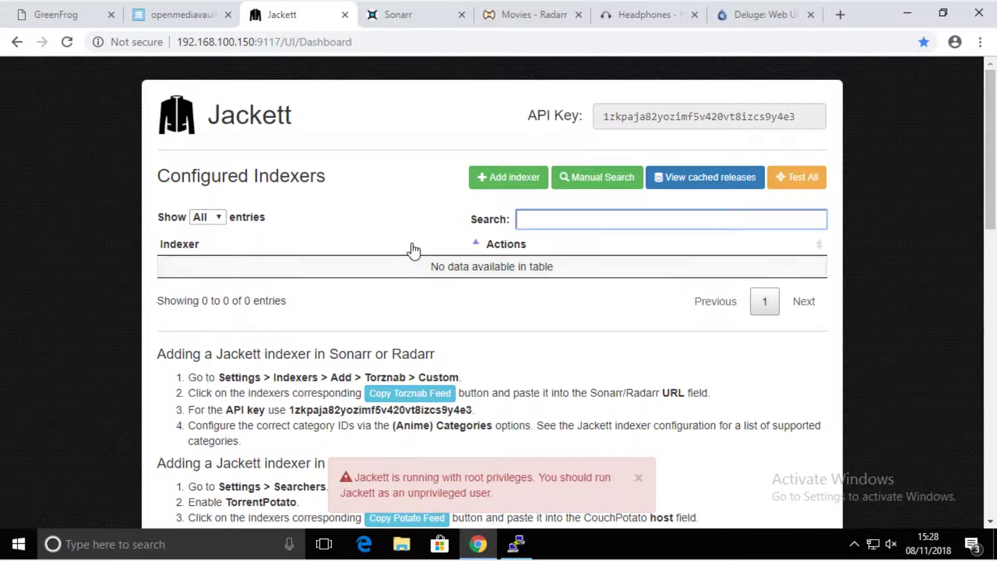
left_click(498, 179)
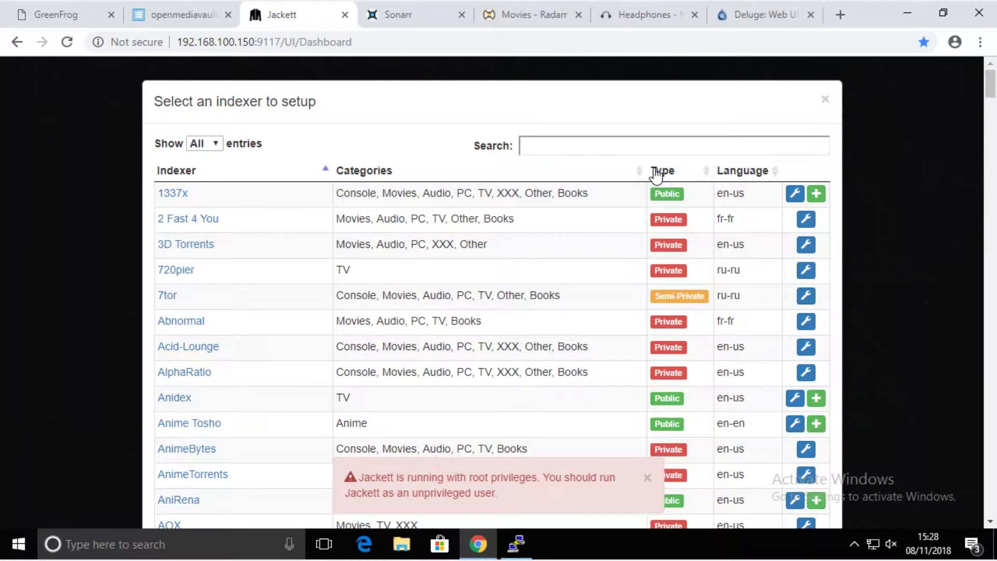
left_click(657, 176)
left_click(657, 176)
scroll(607, 233, "down", 13)
scroll(581, 240, "up", 1)
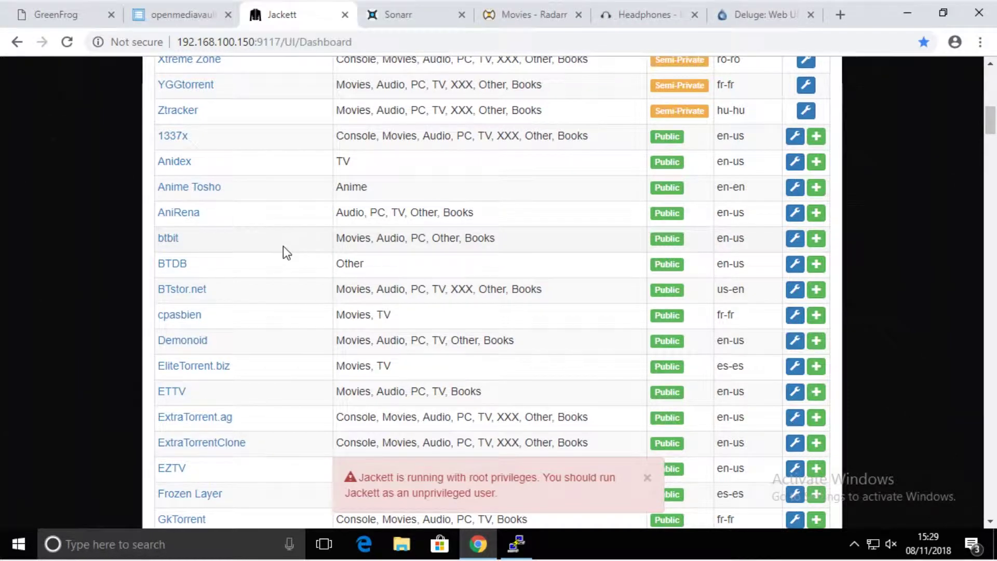
scroll(276, 258, "down", 1)
left_click(820, 317)
Add the public LimeTorrents indexer to Jackett as well
left_click(510, 179)
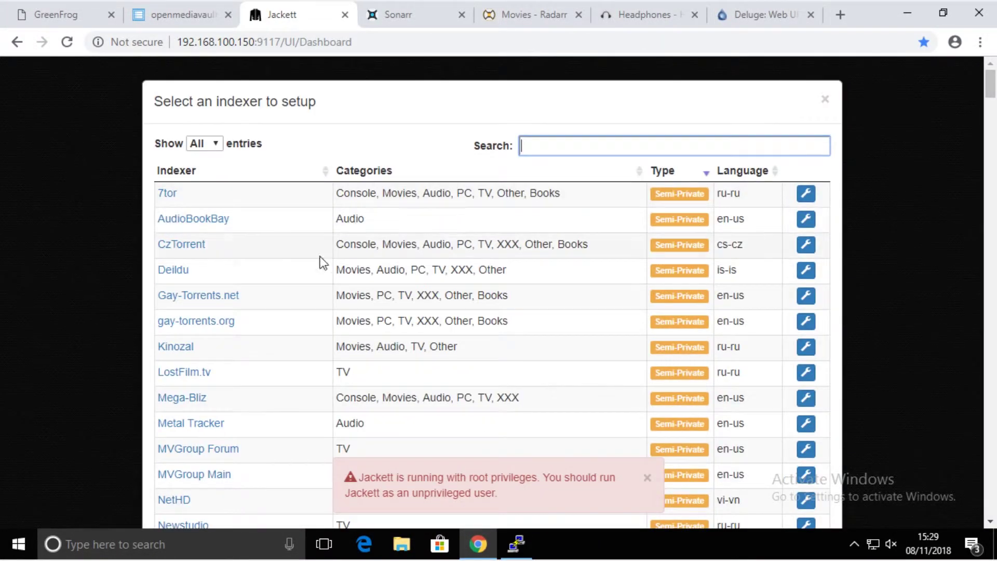
scroll(322, 262, "down", 15)
scroll(379, 255, "down", 4)
left_click(819, 363)
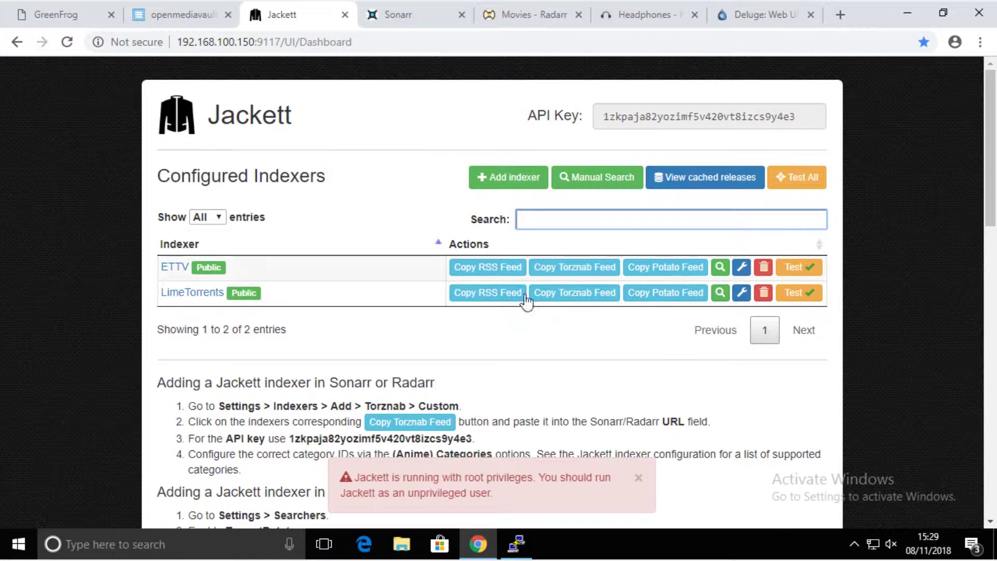
Go to Sonarr's Settings and open the Indexers page
left_click(404, 21)
left_click(577, 124)
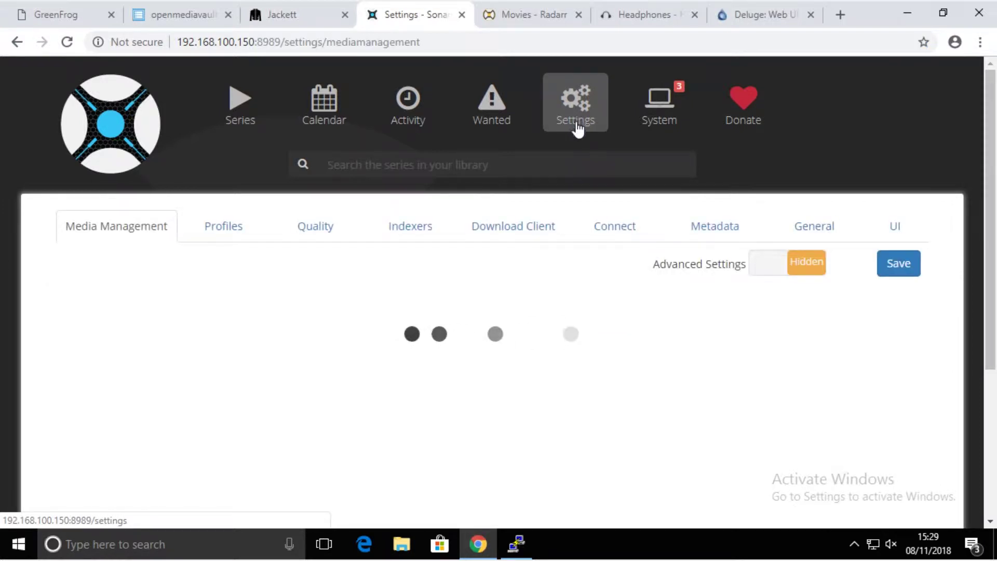
scroll(519, 158, "down", 1)
scroll(451, 249, "up", 1)
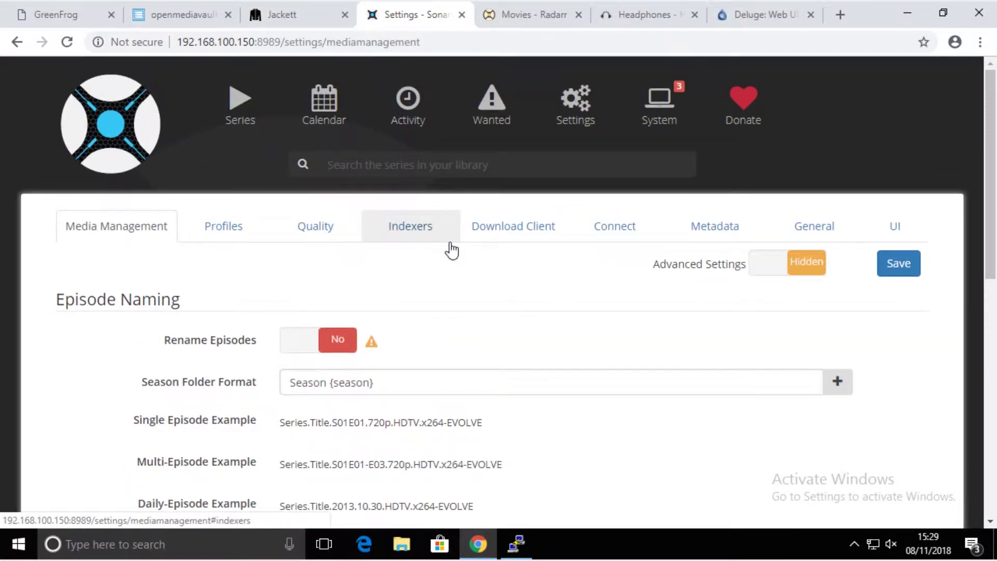
left_click(419, 232)
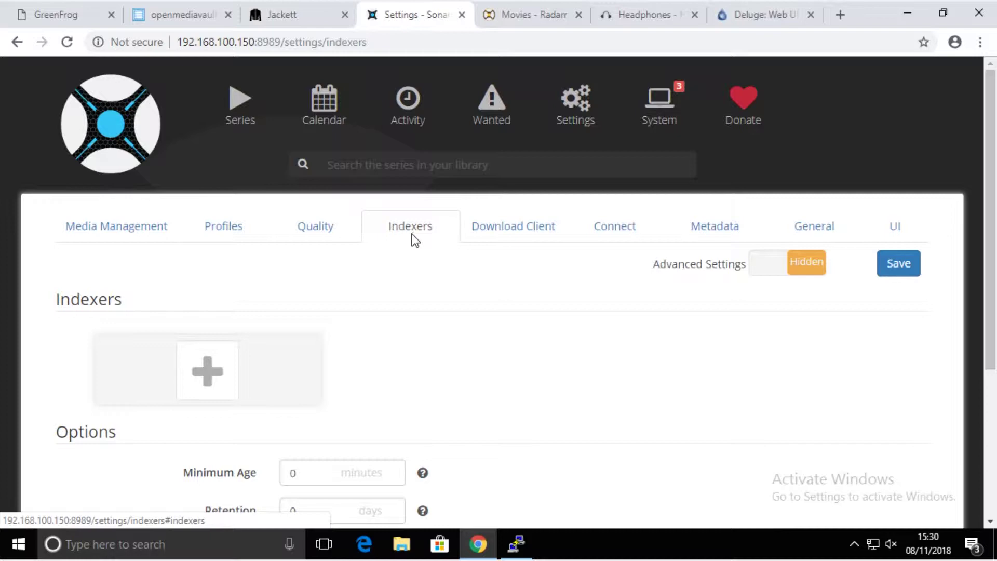
Start a new Torznab indexer in Sonarr named ettv
left_click(212, 379)
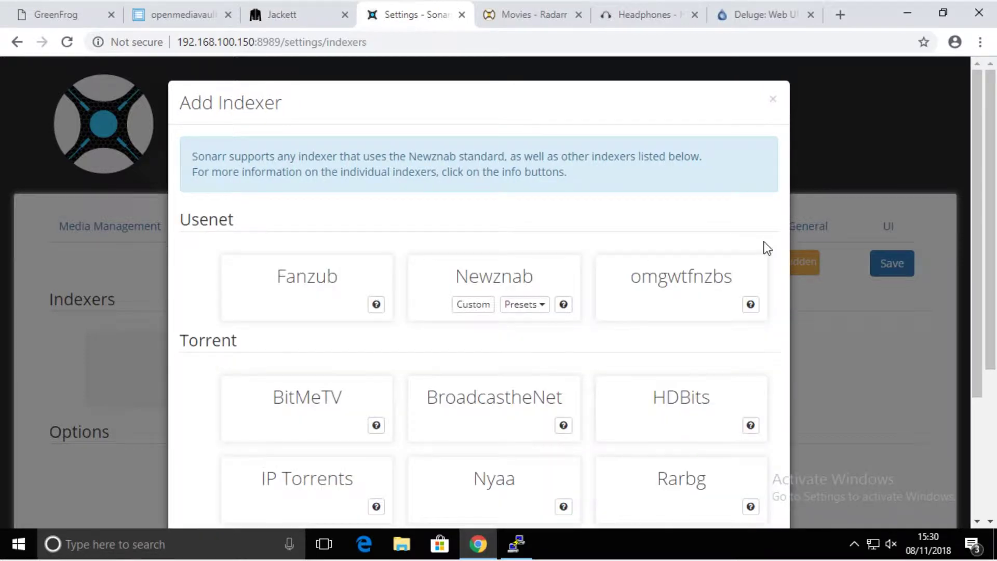
scroll(662, 274, "down", 3)
left_click(670, 397)
left_click(378, 140)
type("ettv")
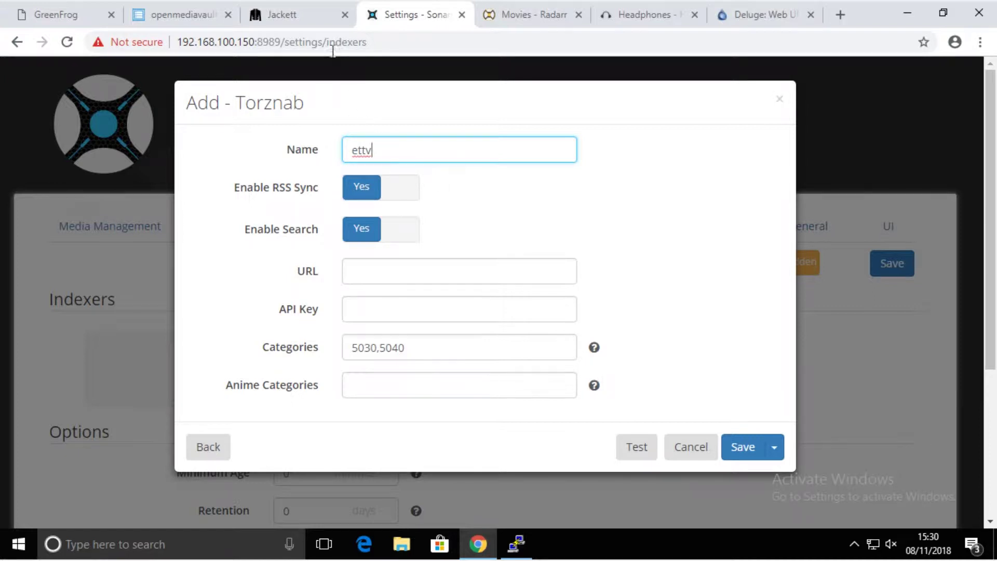
Fill the indexer URL with Jackett's ETTV Torznab feed URL
left_click(290, 17)
left_click(577, 271)
left_click(418, 16)
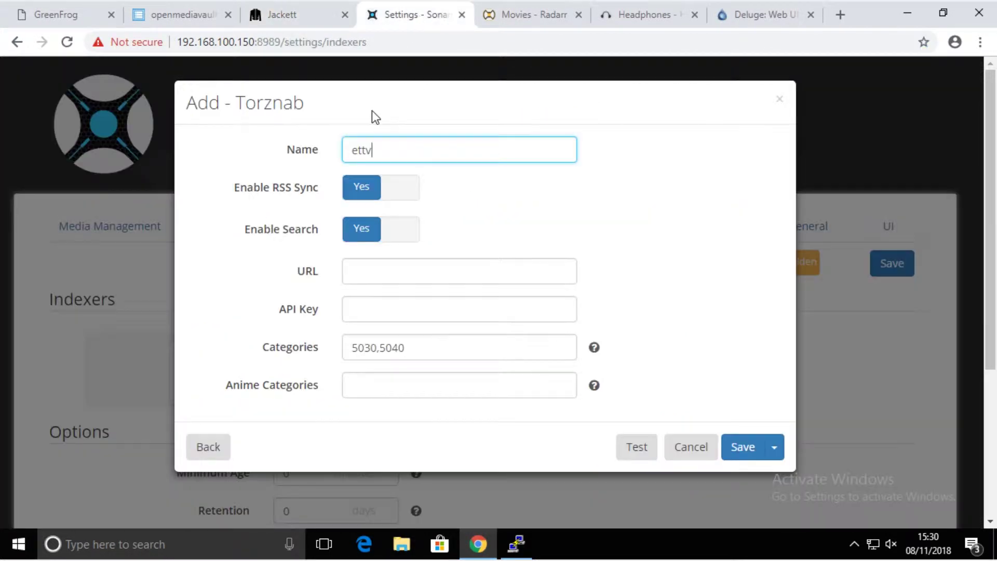
left_click(374, 271)
right_click(373, 271)
left_click(418, 372)
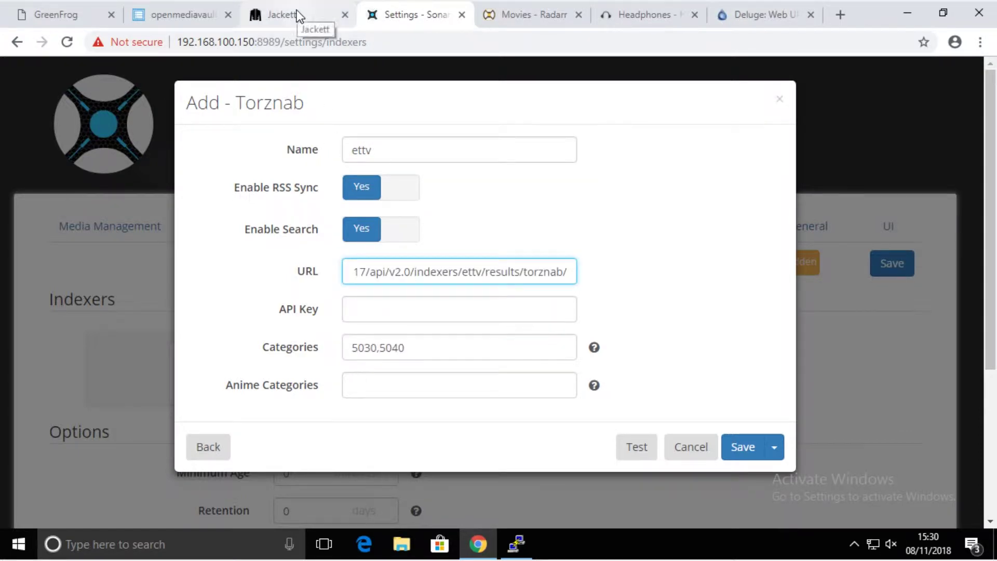
Paste Jackett's API key into the API Key field, then test and save the ettv indexer
left_click(299, 16)
double_click(636, 119)
right_click(637, 119)
left_click(673, 134)
left_click(404, 16)
left_click(370, 312)
right_click(371, 313)
left_click(429, 190)
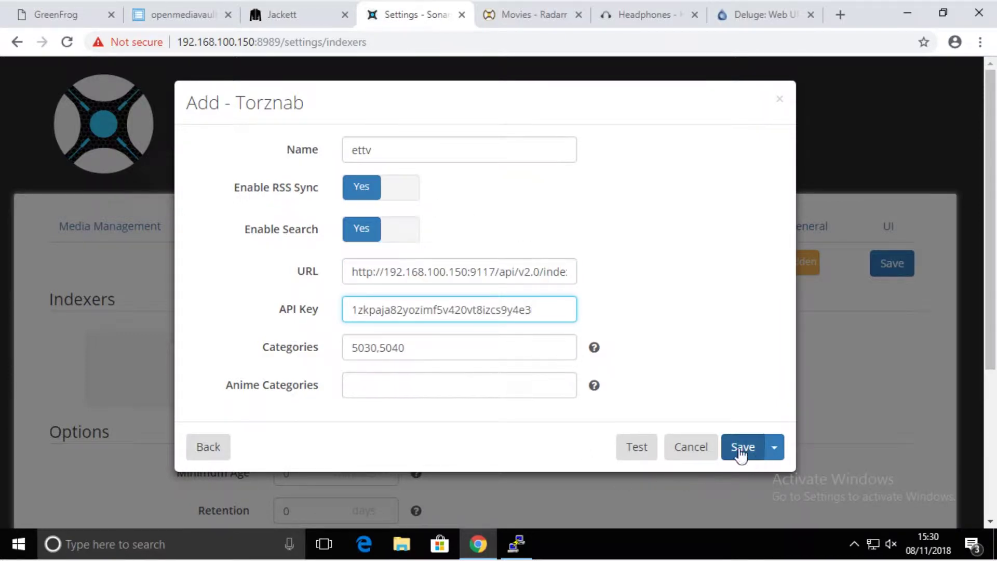
left_click(643, 450)
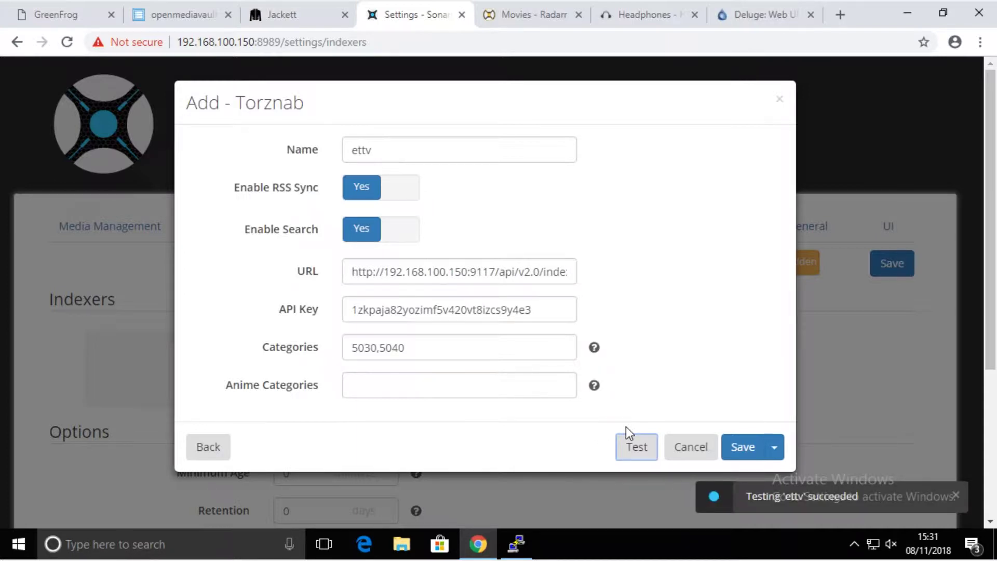
left_click(740, 453)
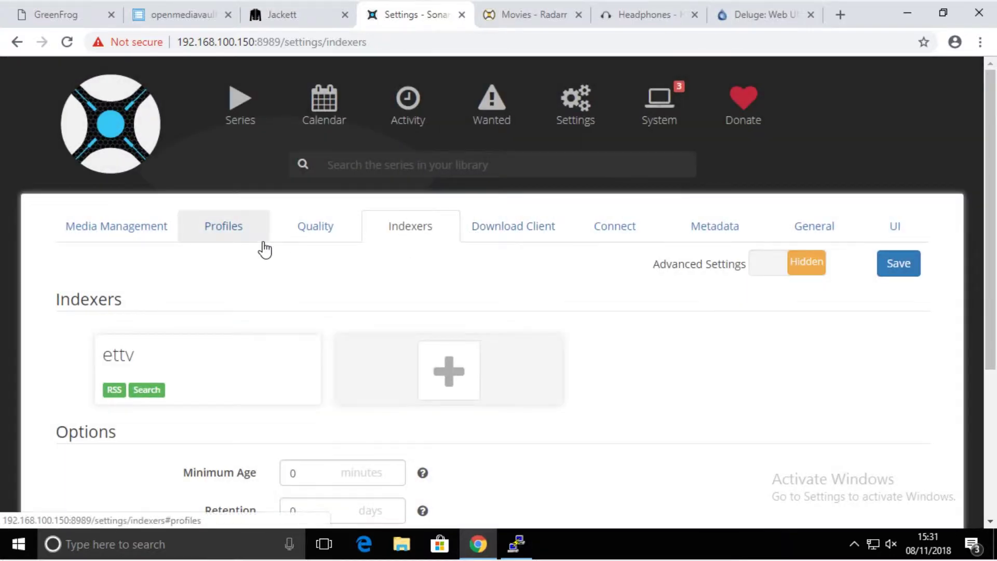
Start another Torznab indexer in Sonarr named Lime
left_click(447, 370)
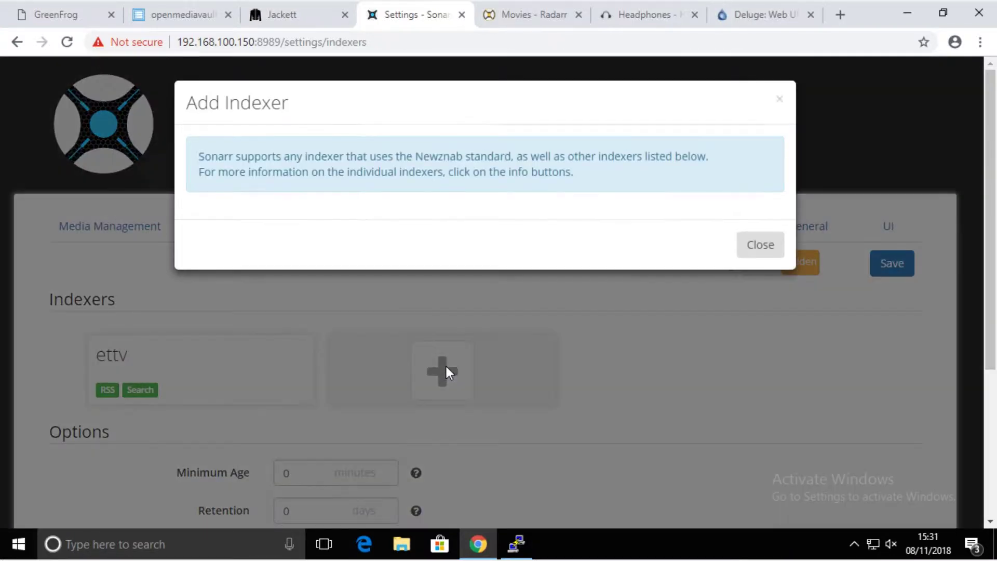
scroll(639, 274, "down", 3)
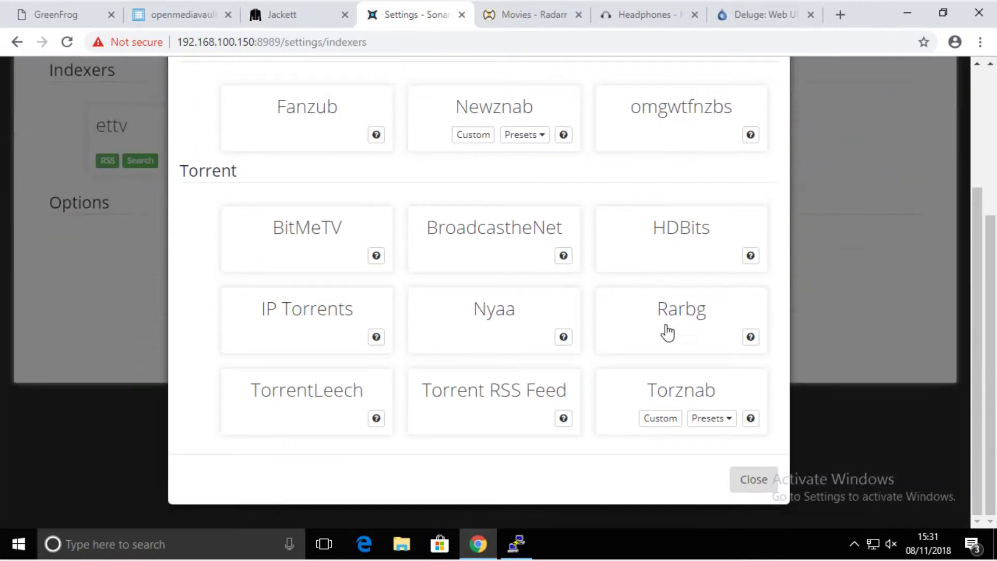
left_click(660, 389)
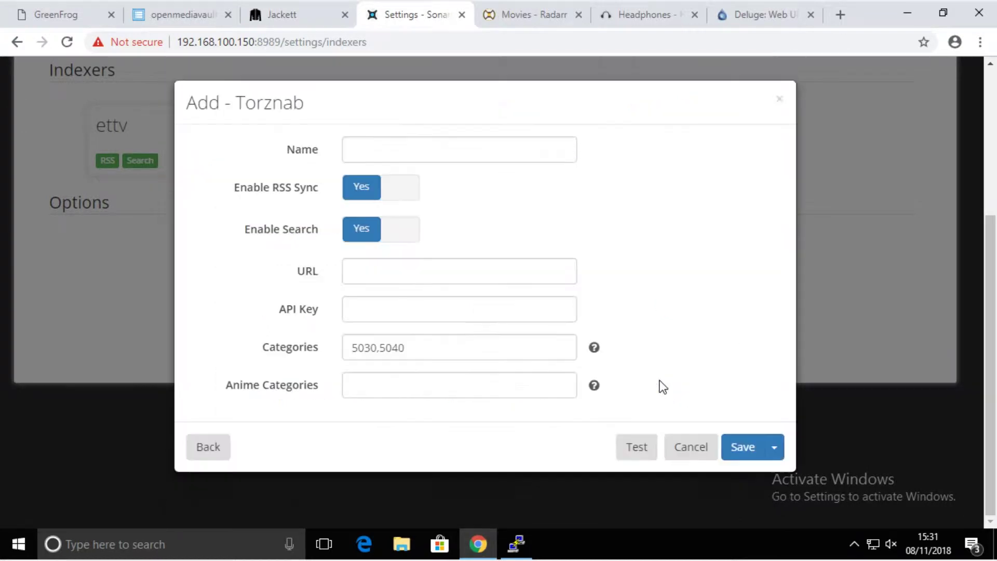
left_click(380, 155)
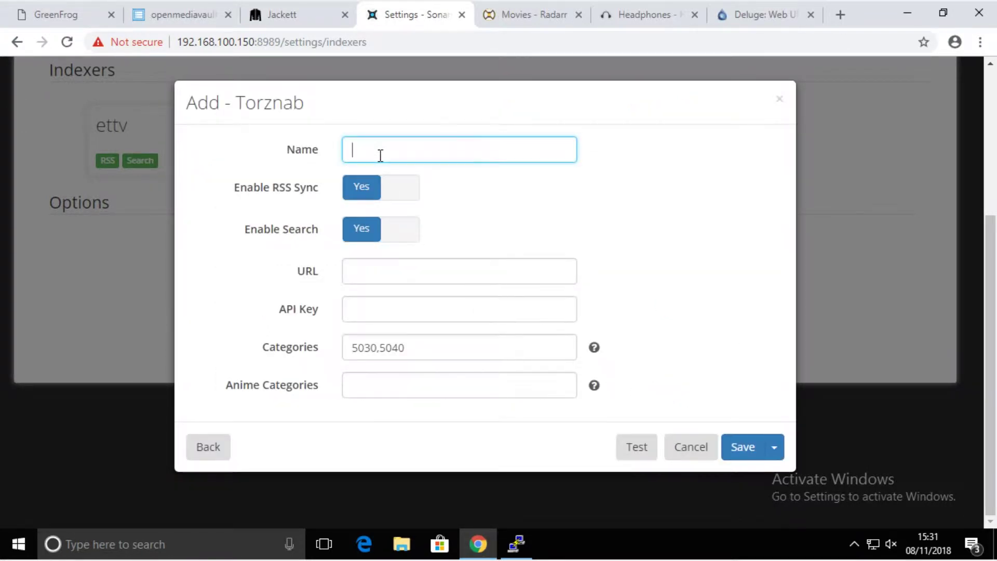
type("Lime")
Fill the URL field with Jackett's LimeTorrents Torznab feed URL
left_click(381, 267)
left_click(283, 15)
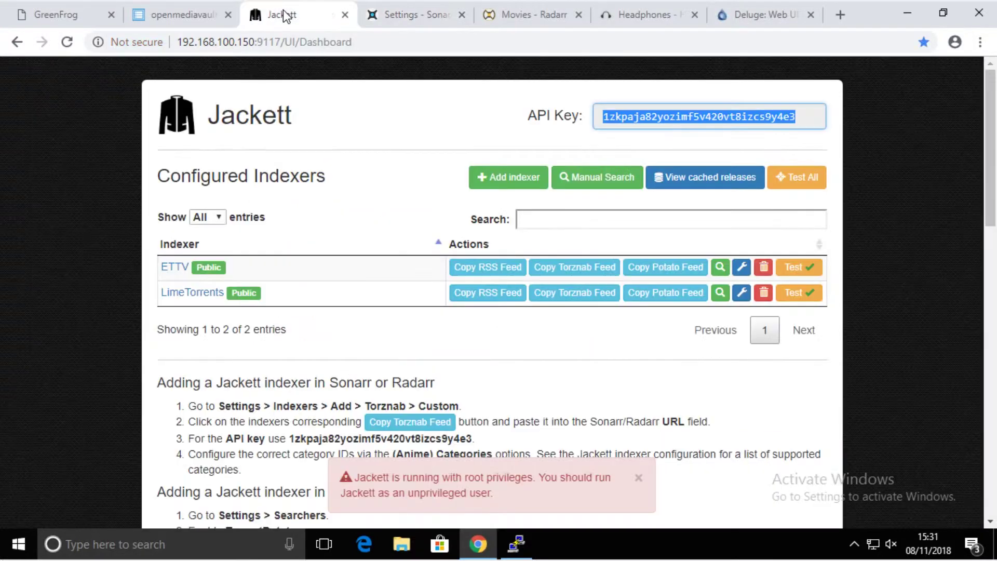
left_click(573, 296)
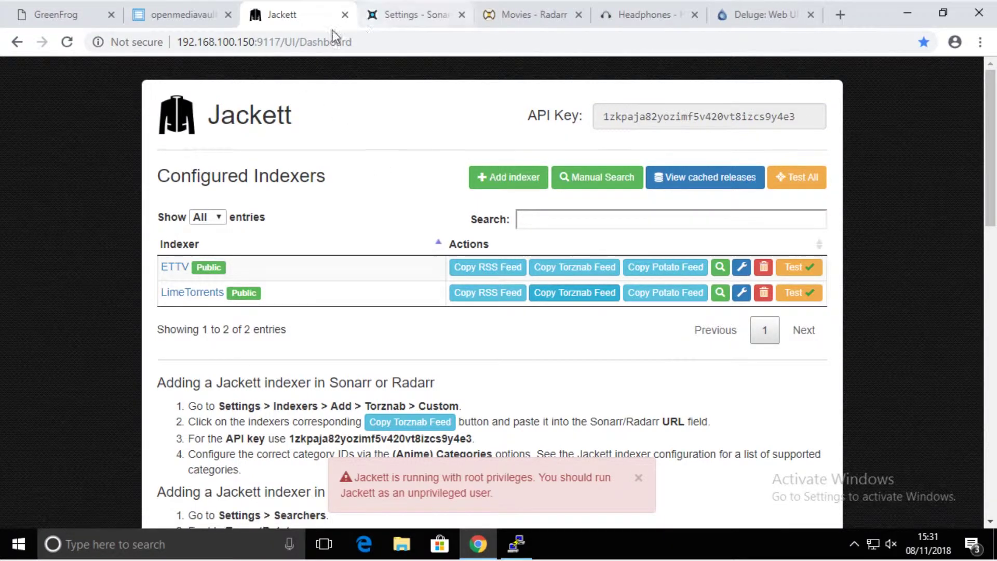
left_click(412, 15)
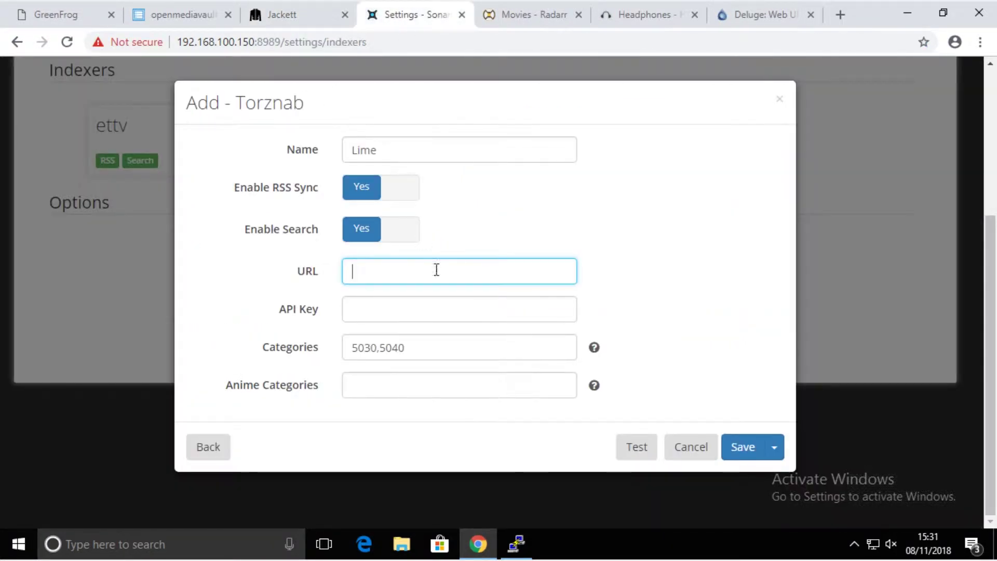
right_click(385, 274)
left_click(431, 370)
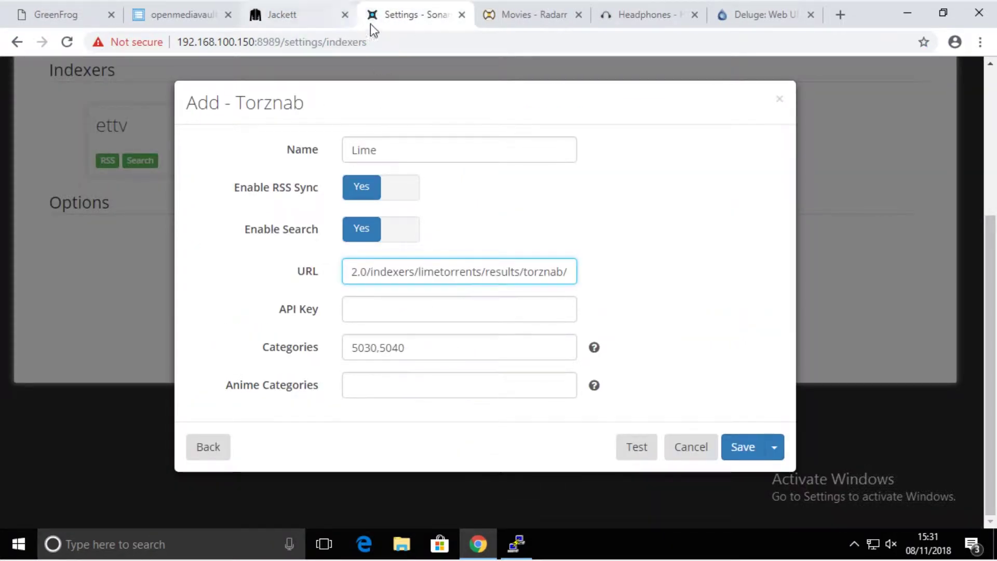
Paste Jackett's API key into the API Key field, then test and save the Lime indexer
left_click(292, 12)
double_click(675, 123)
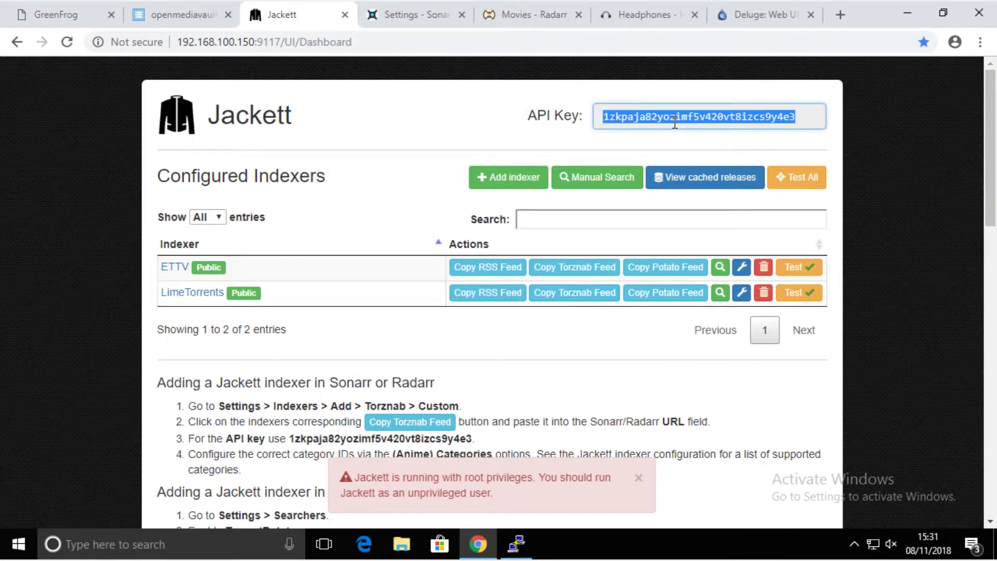
right_click(675, 123)
left_click(715, 135)
left_click(396, 11)
left_click(374, 318)
right_click(374, 317)
left_click(423, 199)
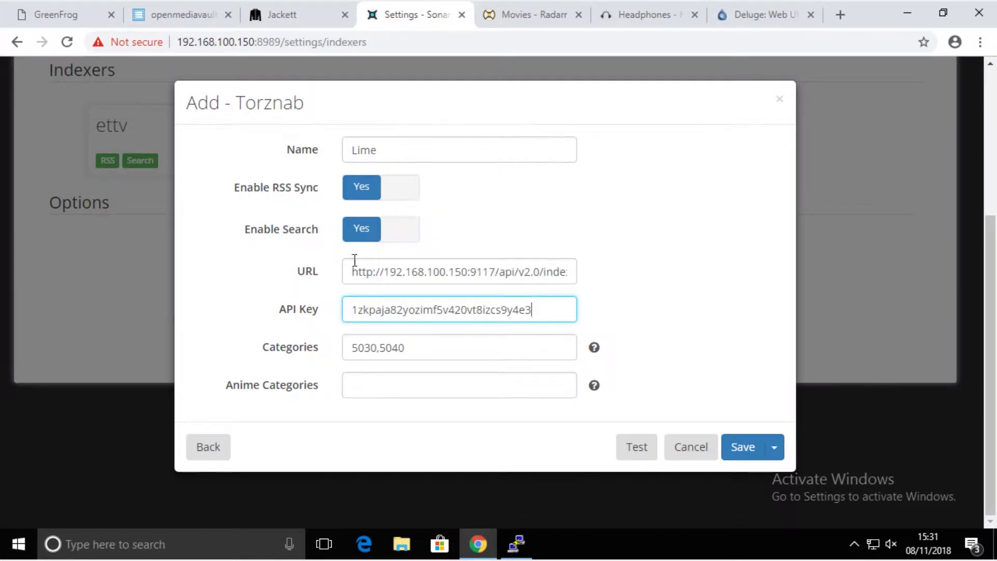
left_click(639, 448)
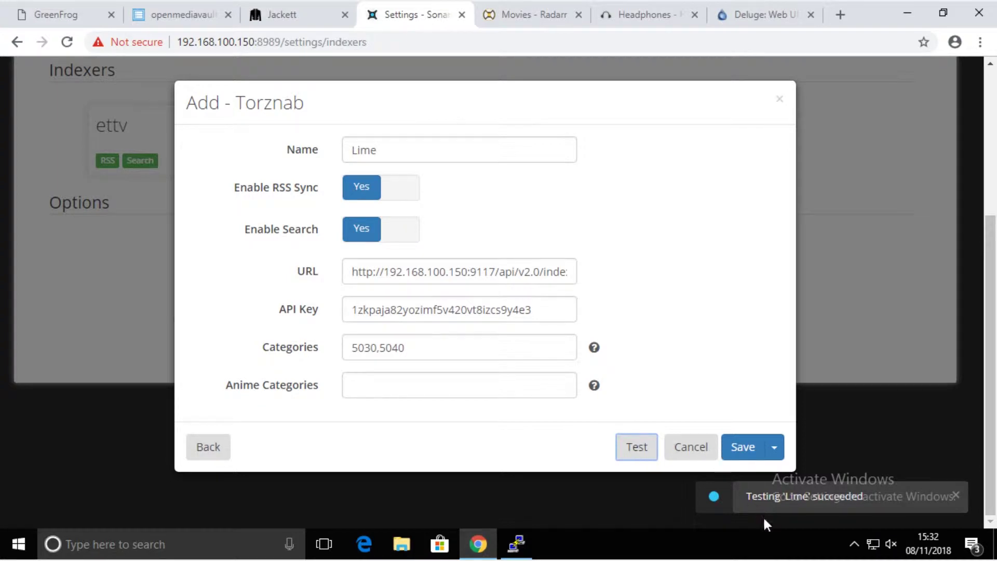
left_click(742, 449)
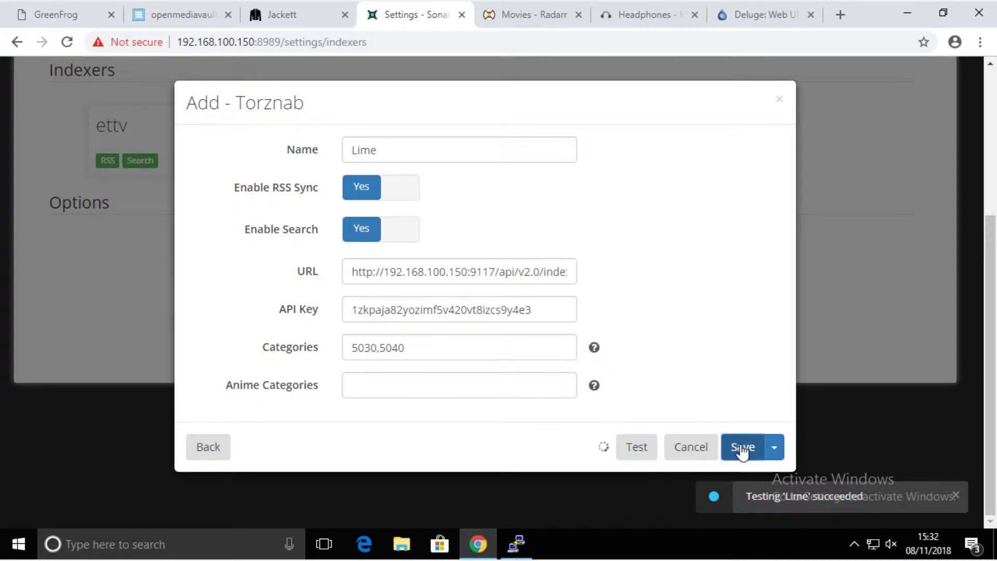
scroll(474, 282, "up", 3)
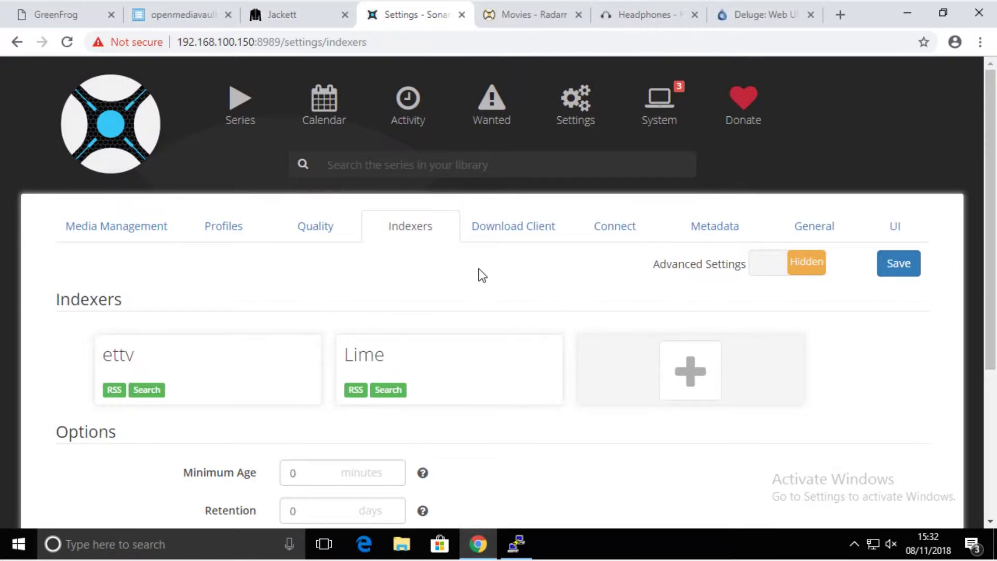
Under Download Client settings, start a new torrent client of type Deluge
left_click(540, 229)
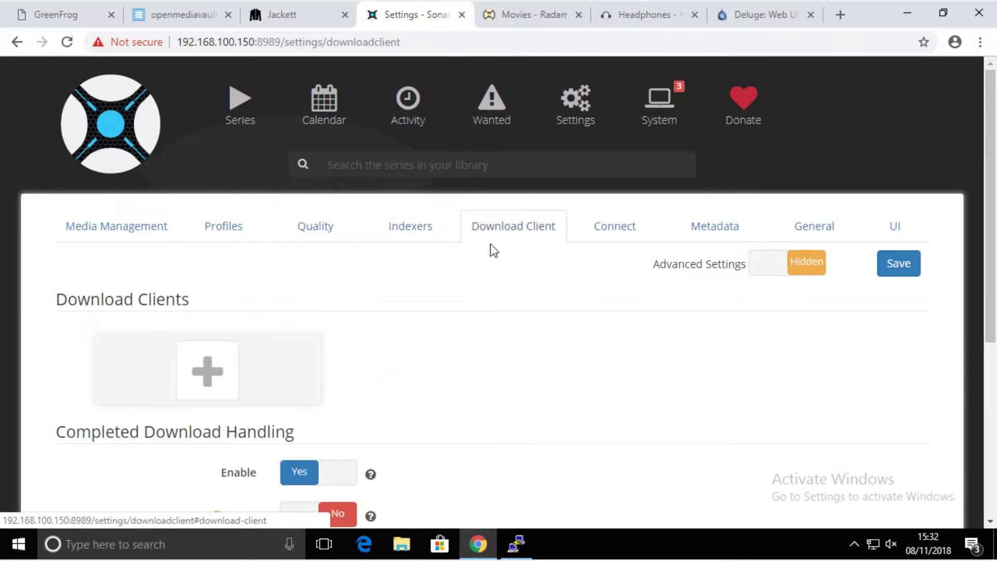
scroll(493, 251, "down", 3)
left_click(197, 215)
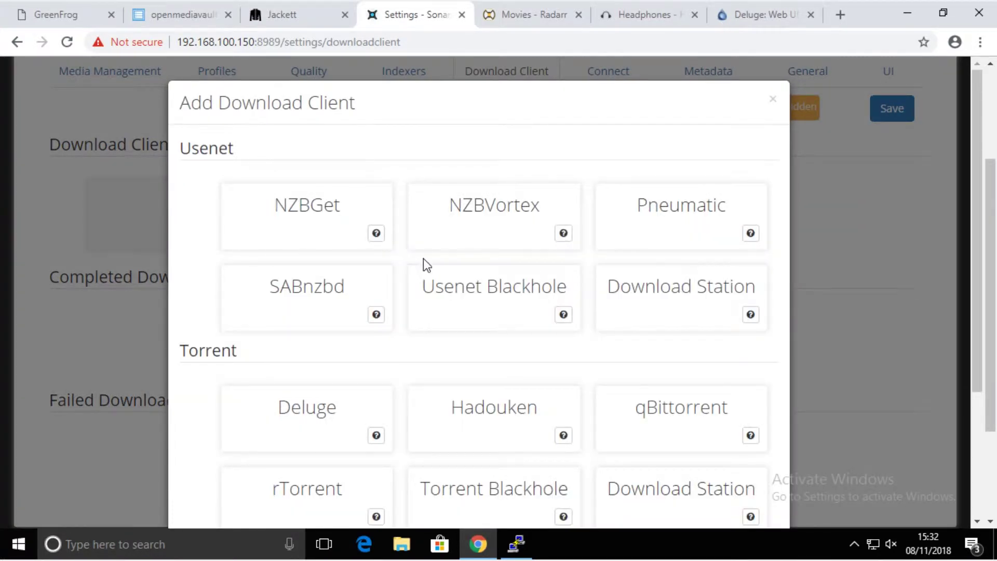
scroll(423, 260, "down", 3)
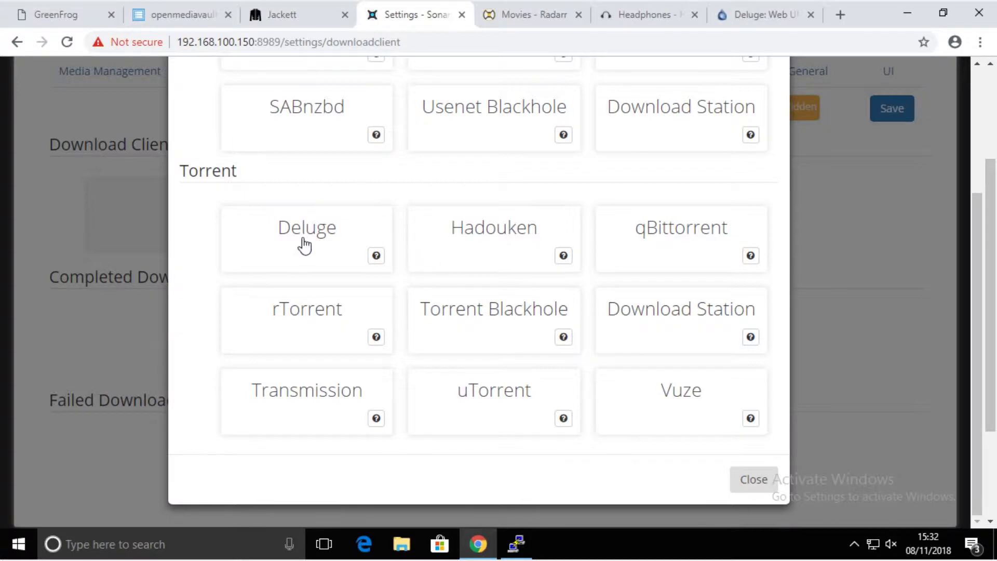
left_click(301, 234)
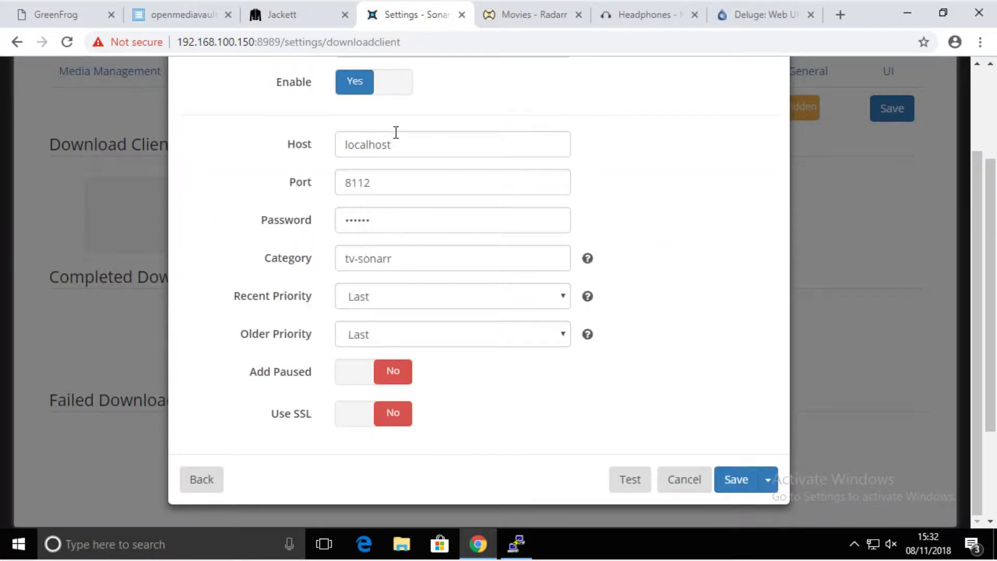
Name the client Deluge and test it; it fails because Label isn't activated
scroll(416, 141, "up", 2)
left_click(370, 120)
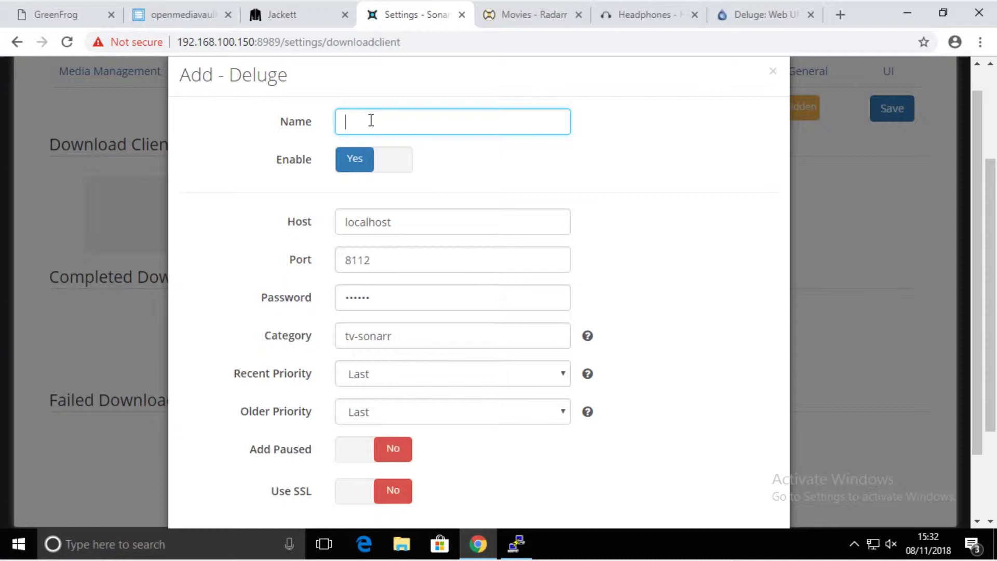
type("Deluge")
scroll(413, 237, "down", 3)
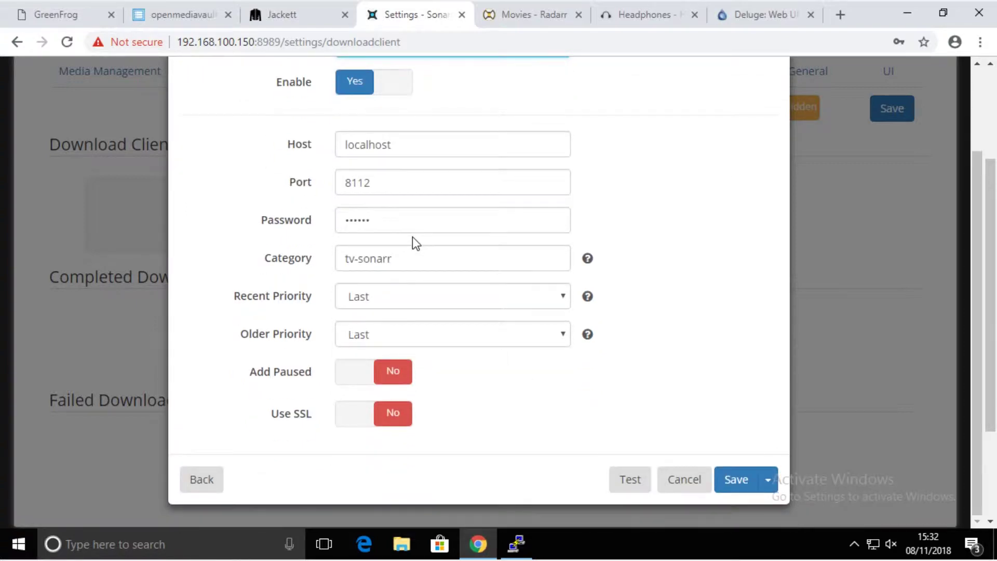
scroll(454, 240, "up", 3)
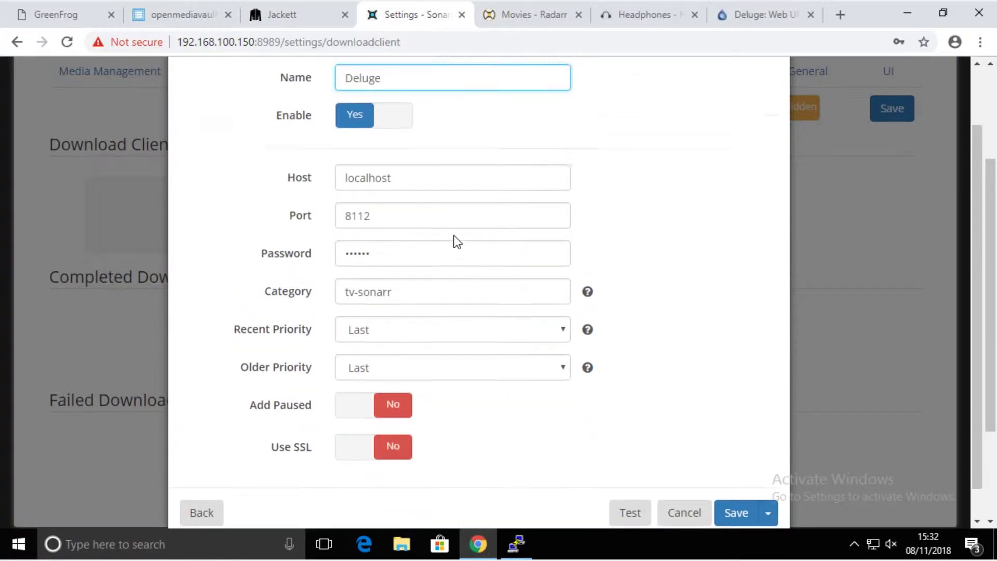
scroll(467, 286, "down", 3)
left_click(630, 480)
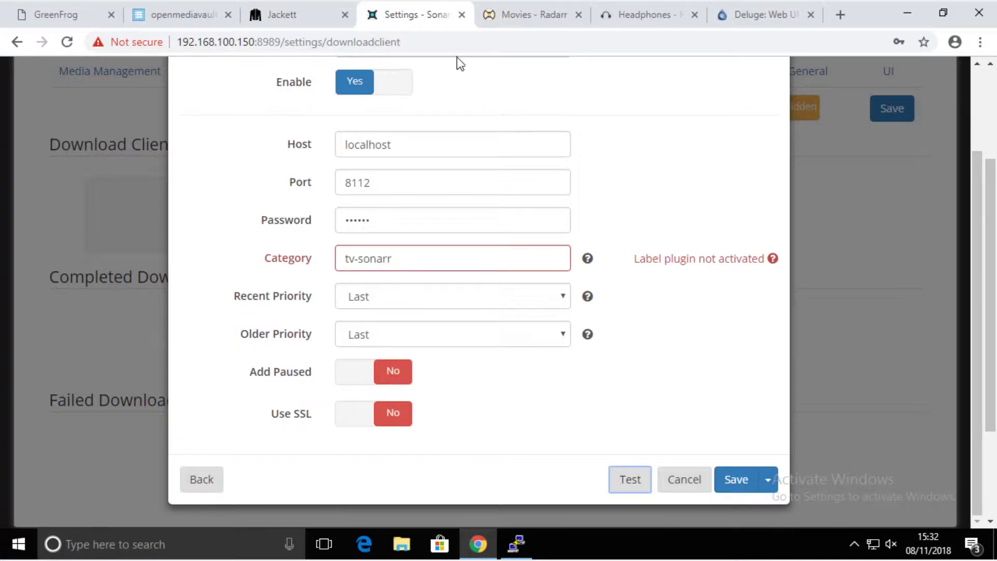
In Deluge's Preferences, tick the Label plugin under Plugins, then apply and close
left_click(767, 18)
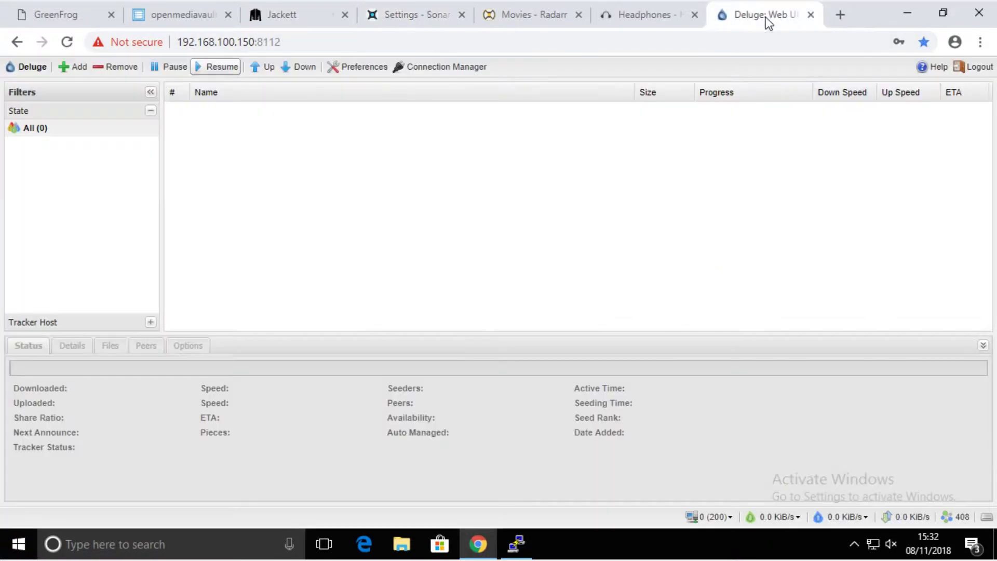
left_click(423, 69)
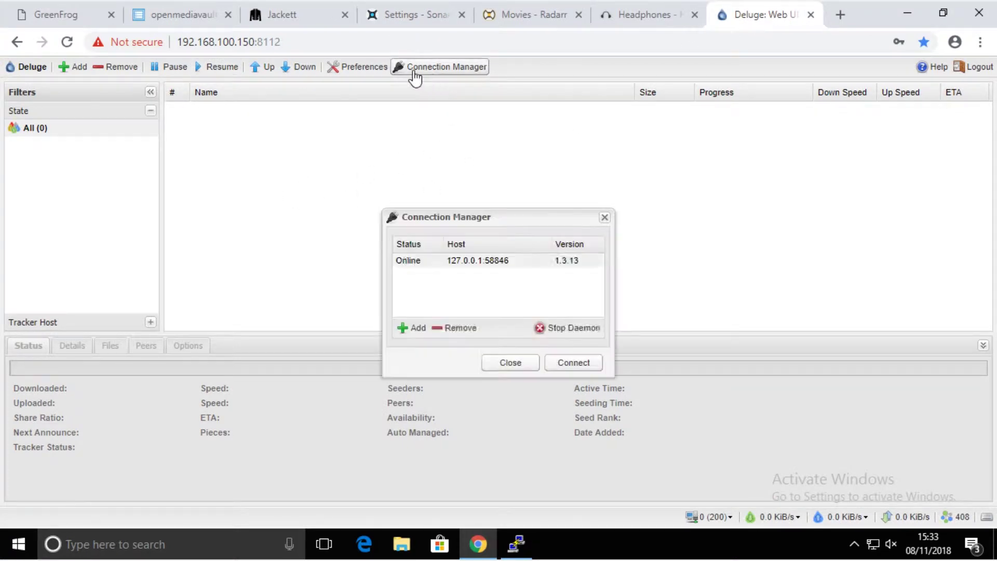
left_click(605, 217)
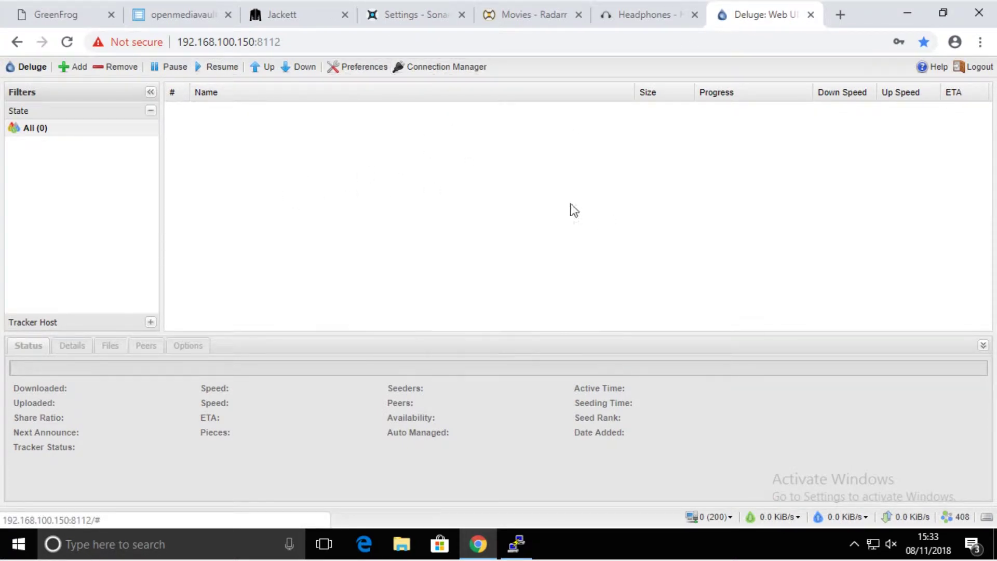
left_click(358, 67)
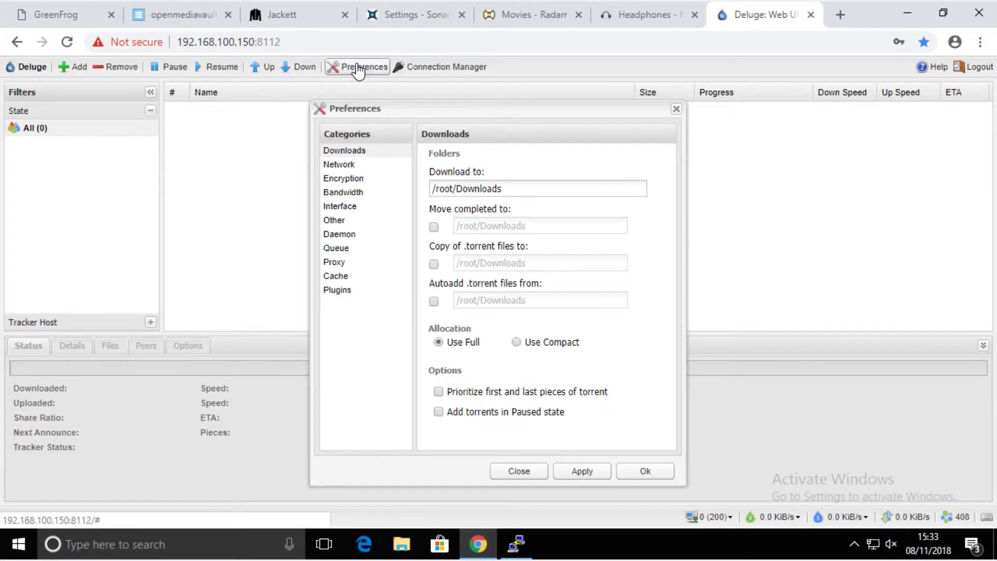
left_click(335, 293)
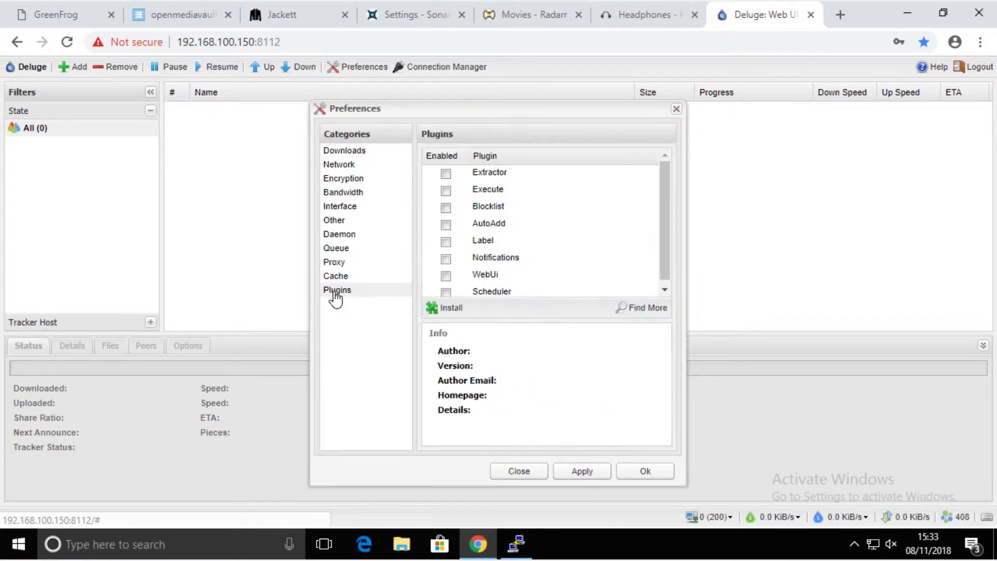
left_click(446, 242)
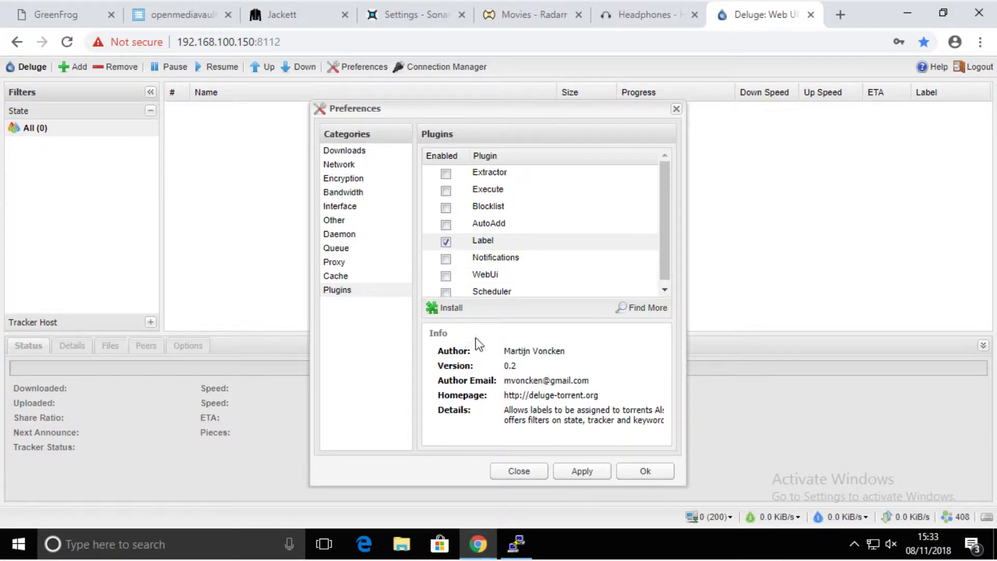
left_click(453, 309)
left_click(497, 319)
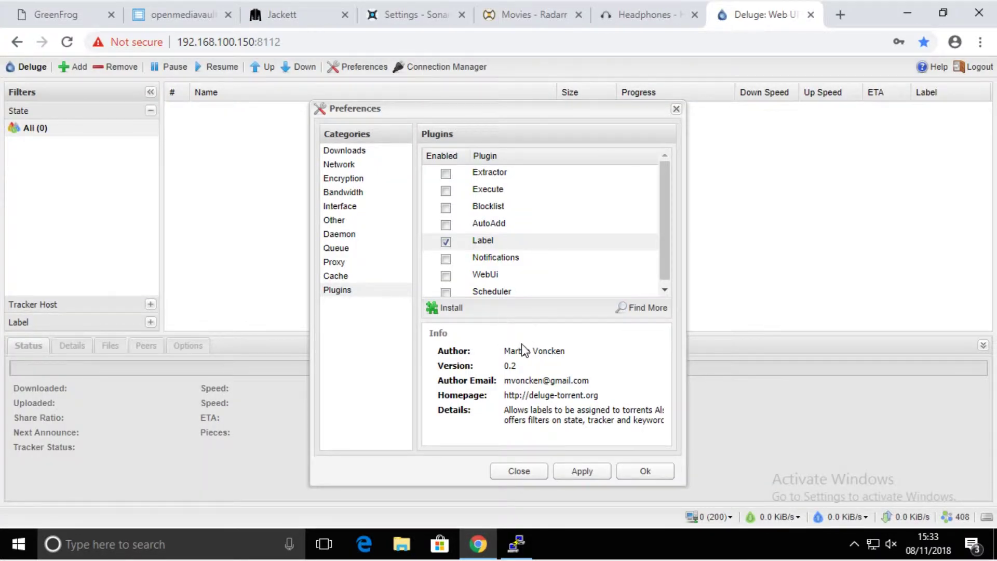
left_click(584, 473)
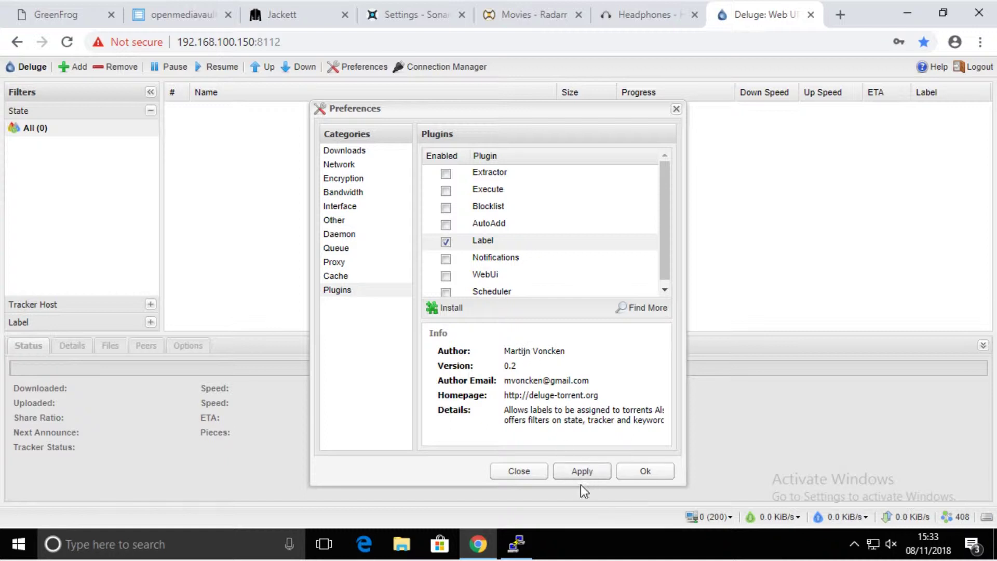
left_click(647, 473)
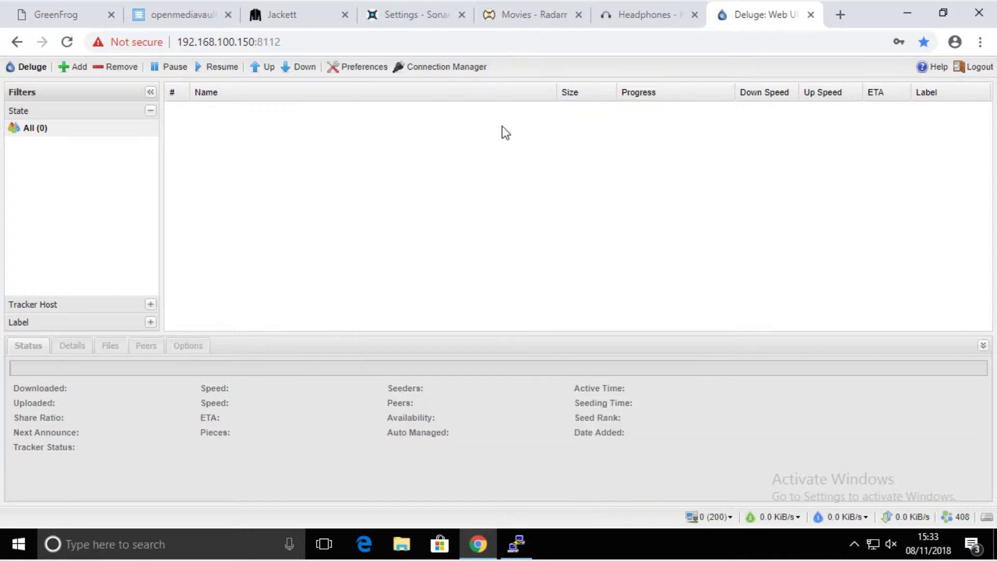
Re-test the Deluge client successfully, save it, and decline the browser's password prompt
left_click(413, 17)
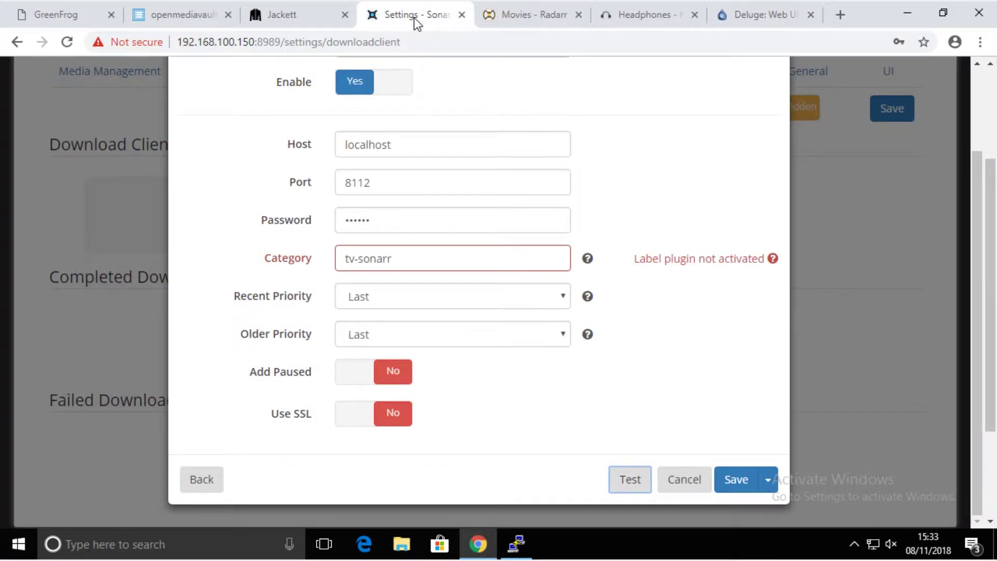
left_click(634, 483)
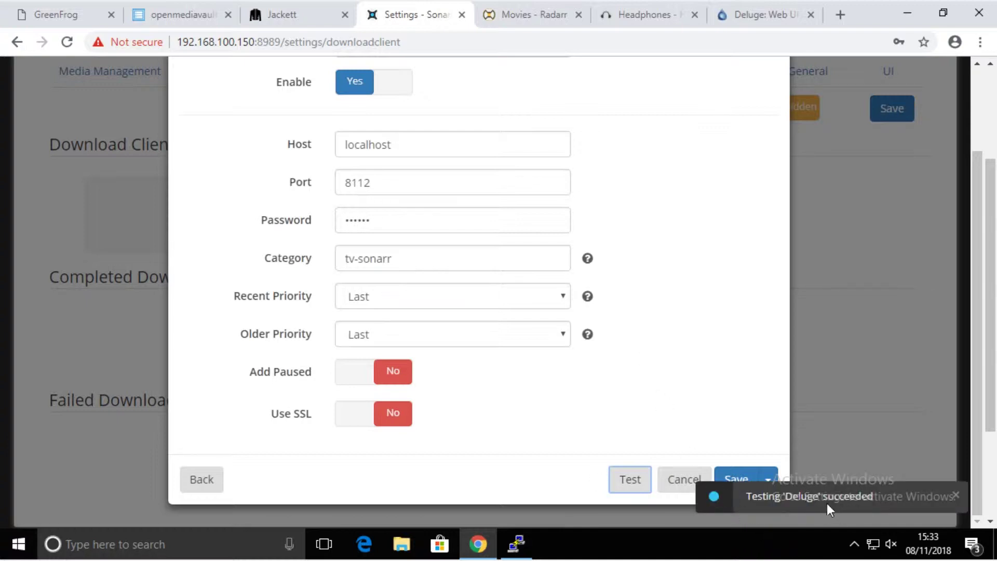
left_click(718, 484)
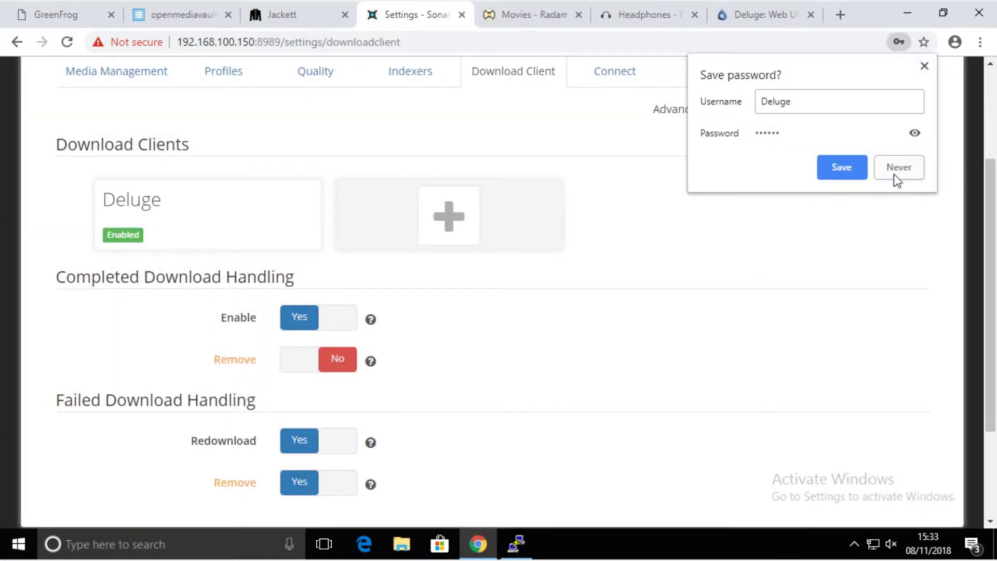
left_click(898, 168)
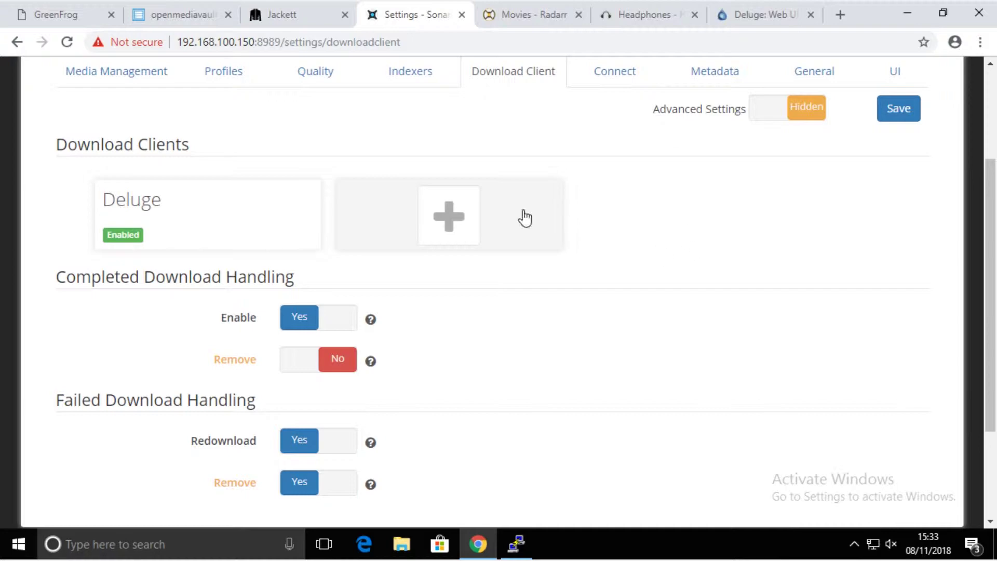
Go to Sonarr's Series library page
scroll(367, 183, "up", 3)
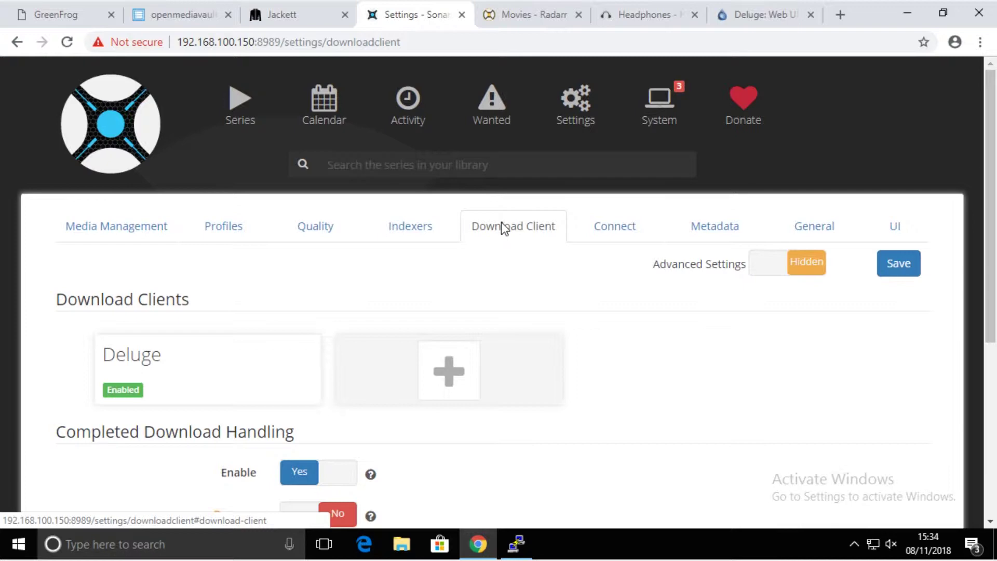
left_click(251, 126)
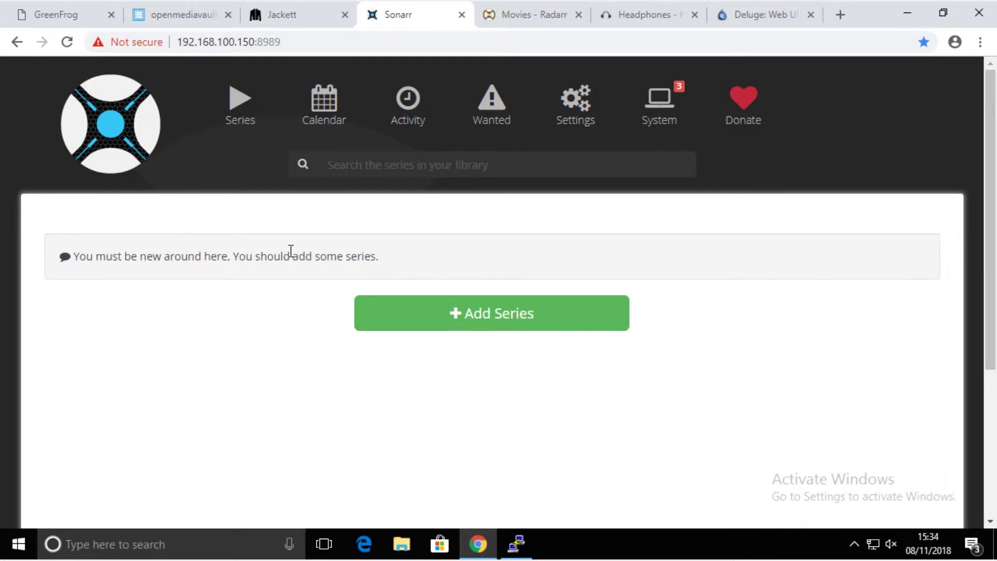
Choose Import Existing Series On Disk, browse to /sharedfolders/TV/, and scan that folder
left_click(469, 335)
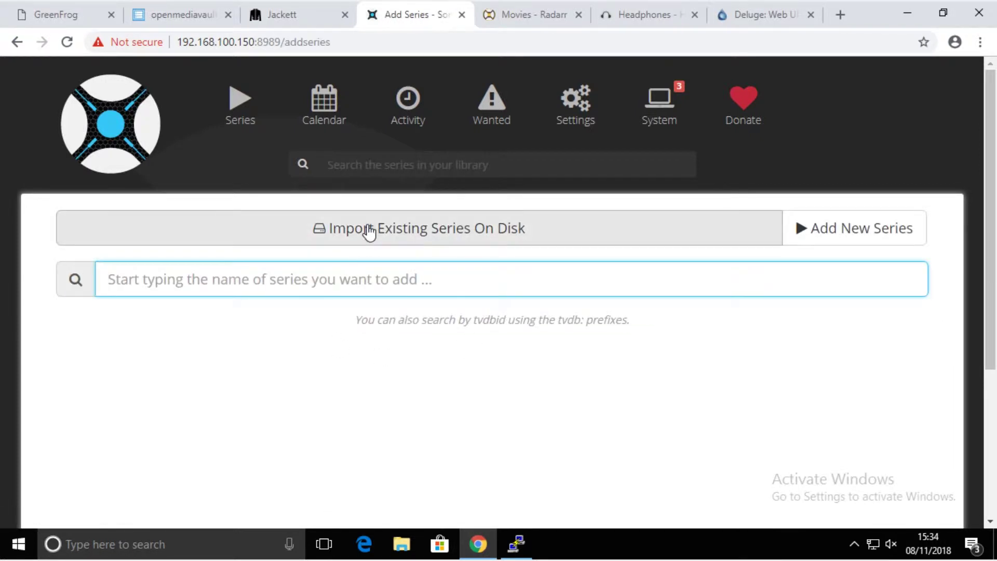
left_click(446, 233)
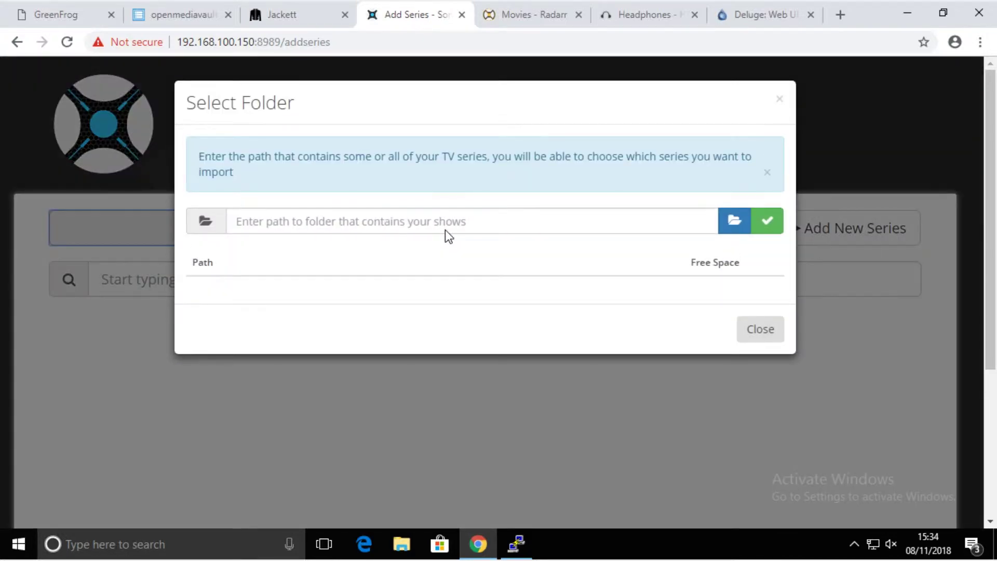
left_click(733, 222)
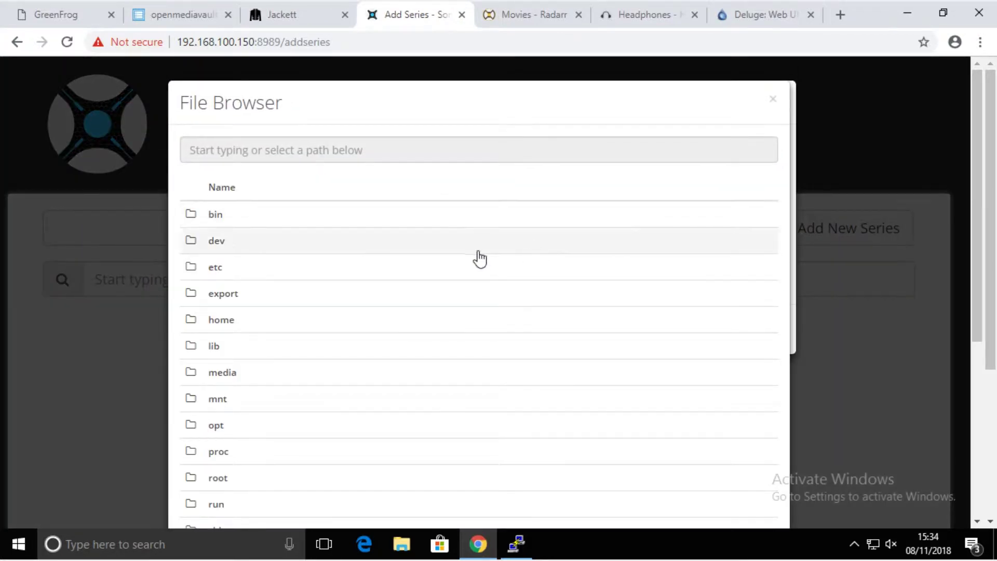
scroll(359, 310, "down", 5)
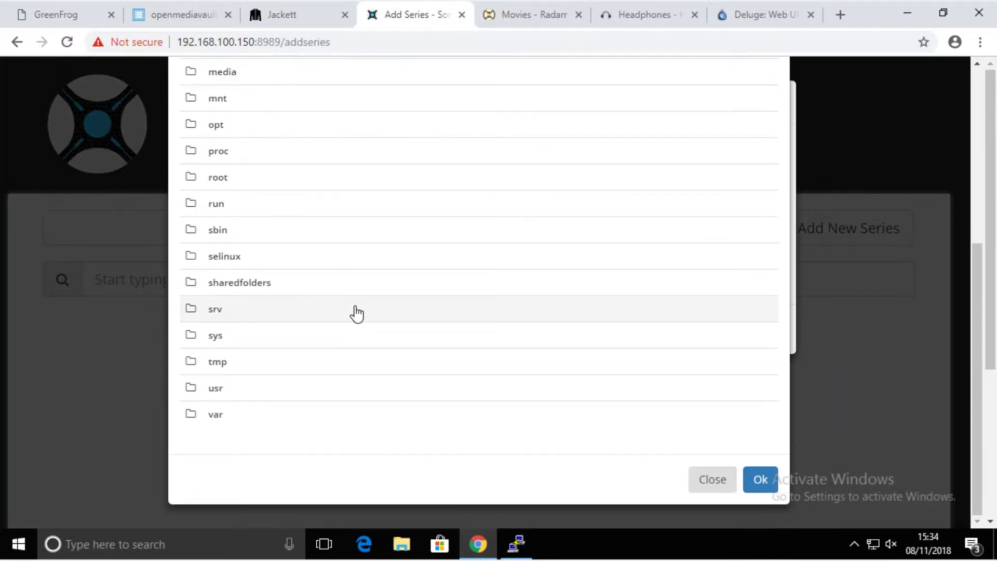
left_click(253, 287)
left_click(227, 267)
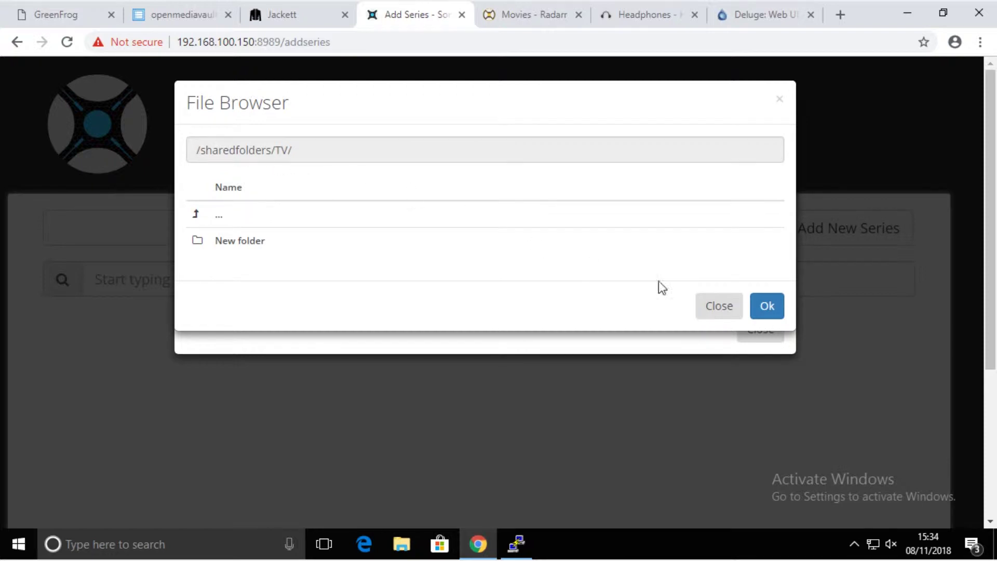
left_click(772, 308)
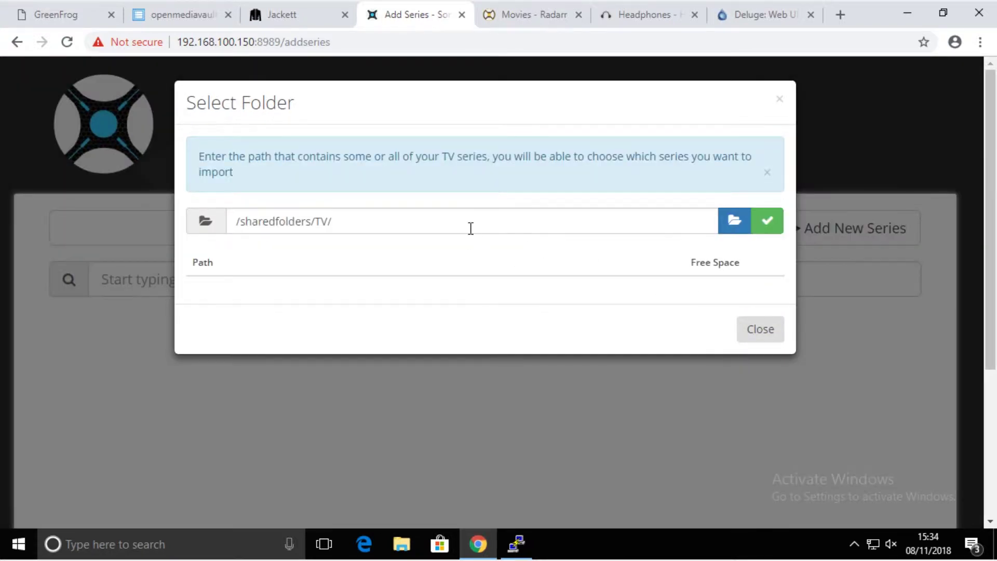
left_click(768, 219)
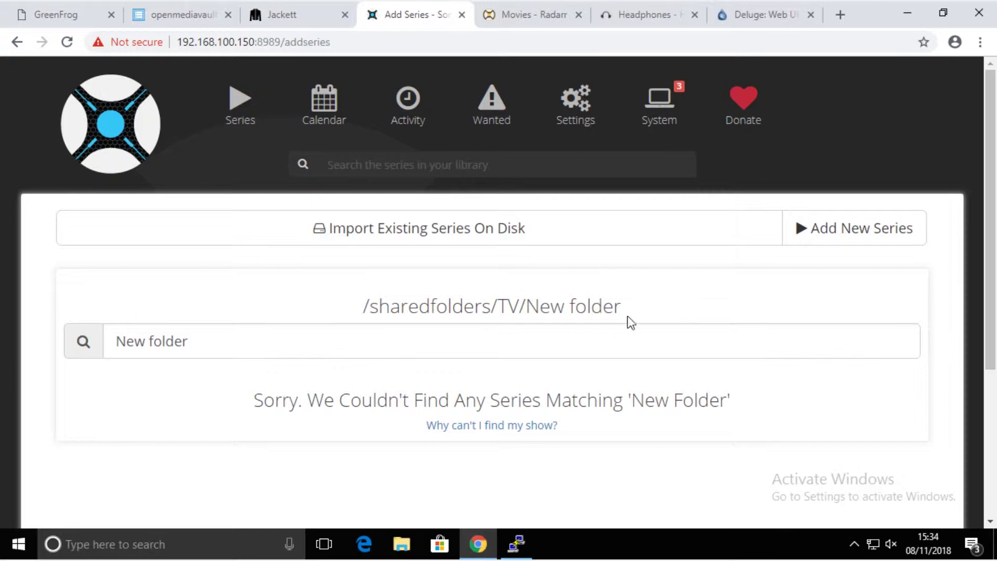
Look over the /sharedfolders/TV/New folder result, then return to the empty Series library
left_click_drag(627, 316, 357, 316)
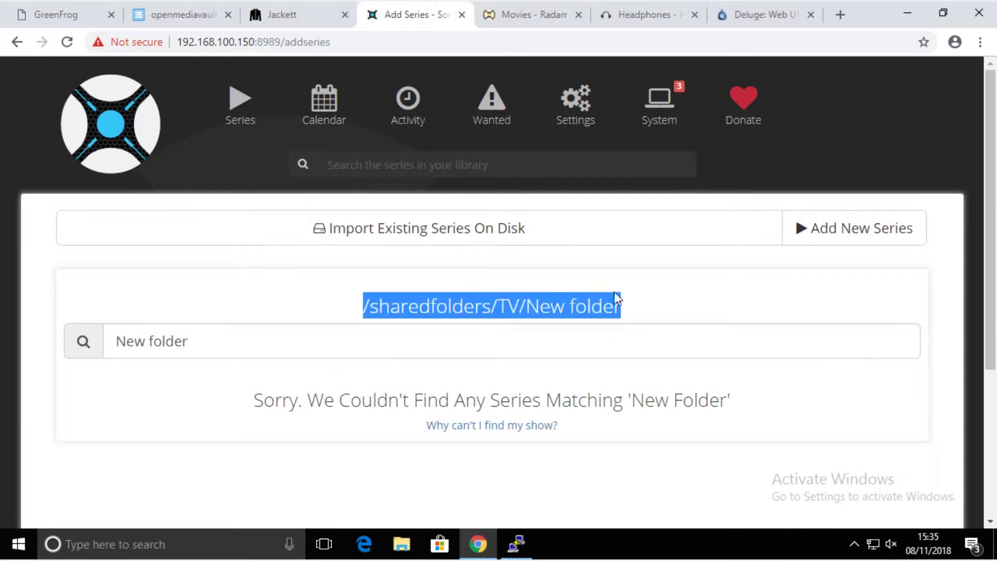
left_click(682, 309)
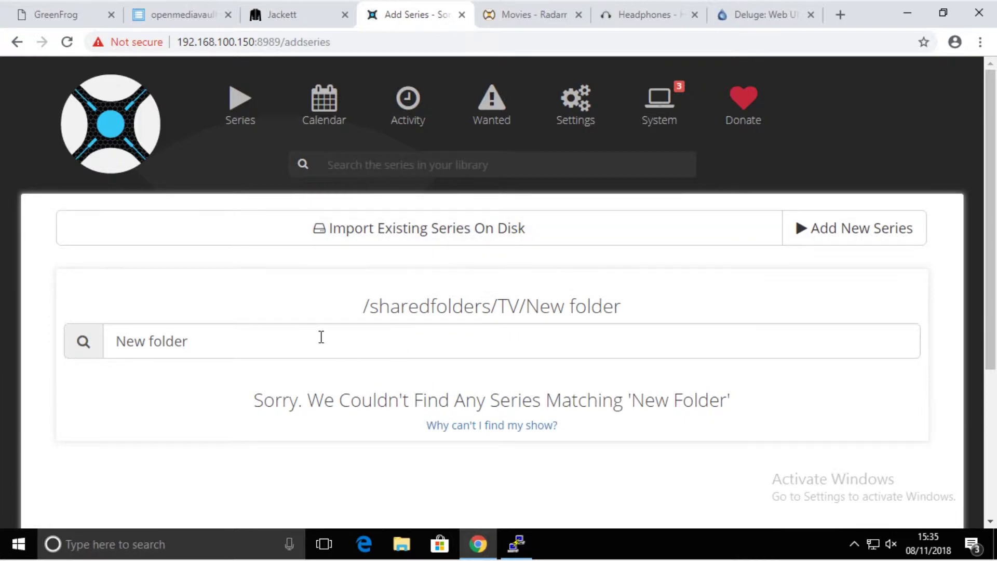
scroll(272, 176, "down", 2)
scroll(282, 228, "up", 2)
left_click(242, 121)
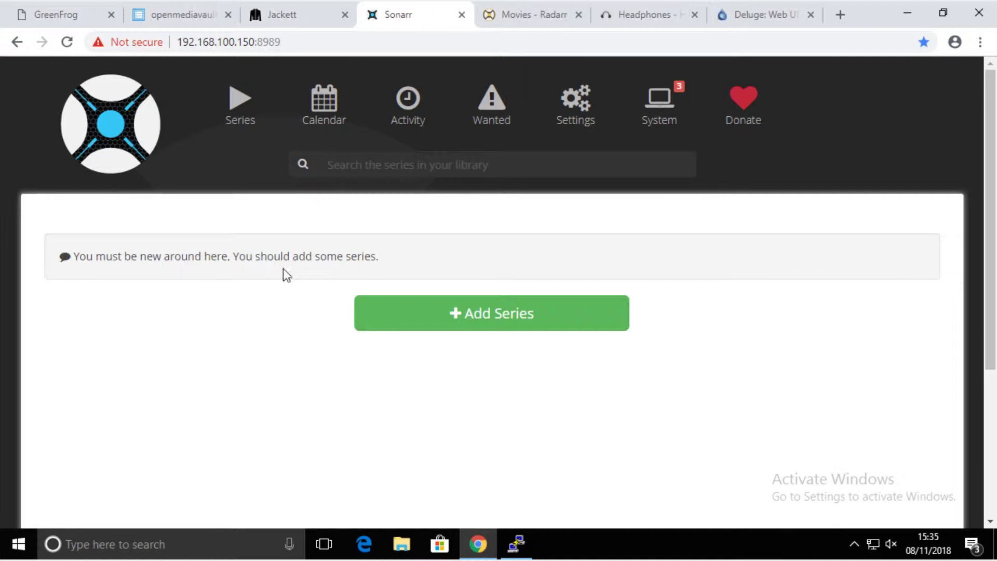
Search for "Grey's" and add Grey's Anatomy (2005) with the SD quality profile
left_click(457, 316)
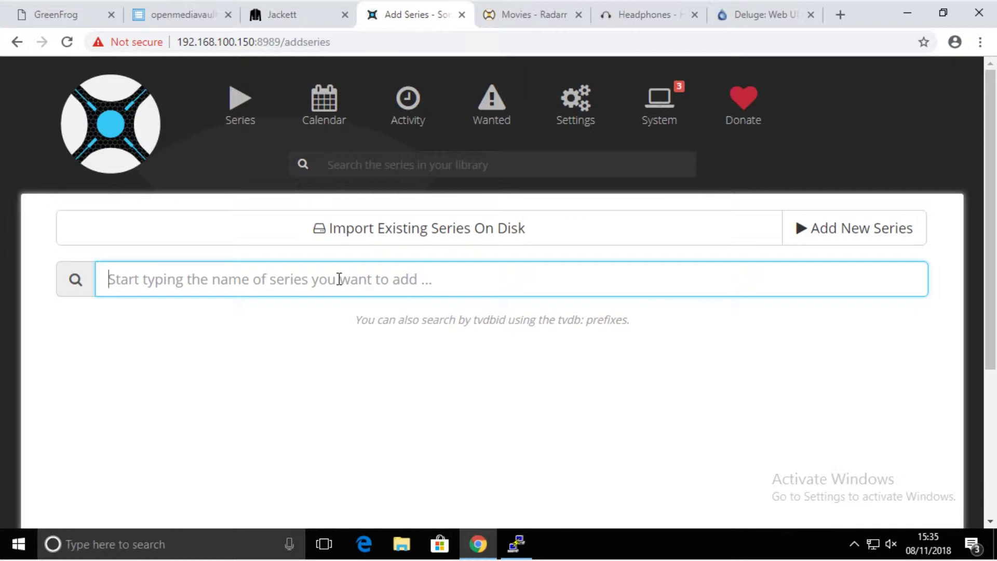
type("G")
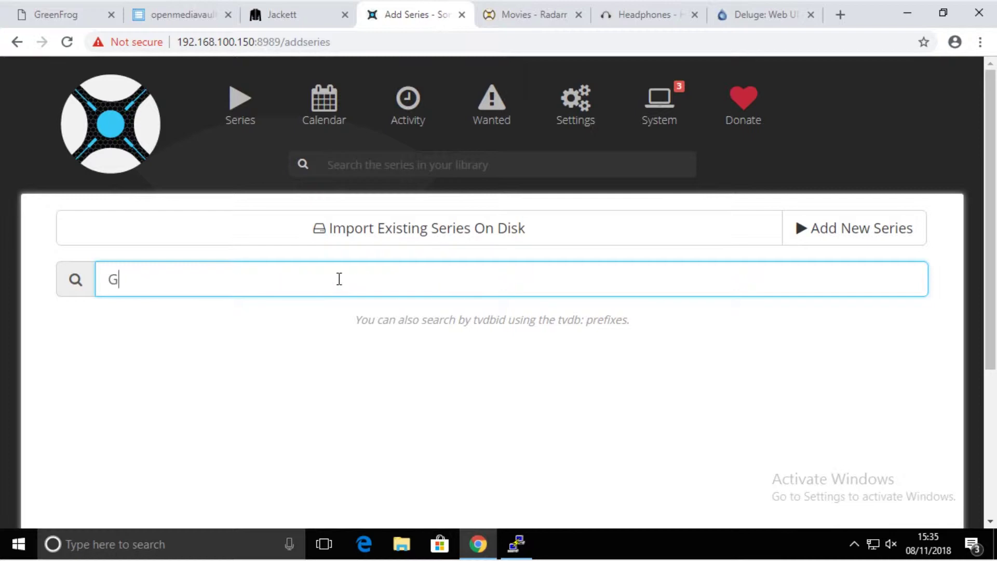
type("rey's")
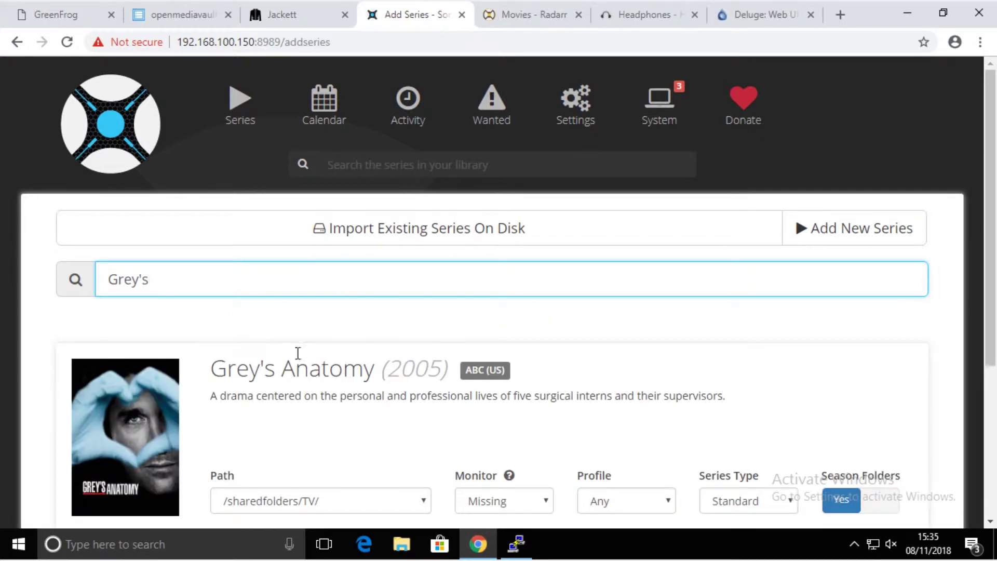
scroll(294, 370, "down", 3)
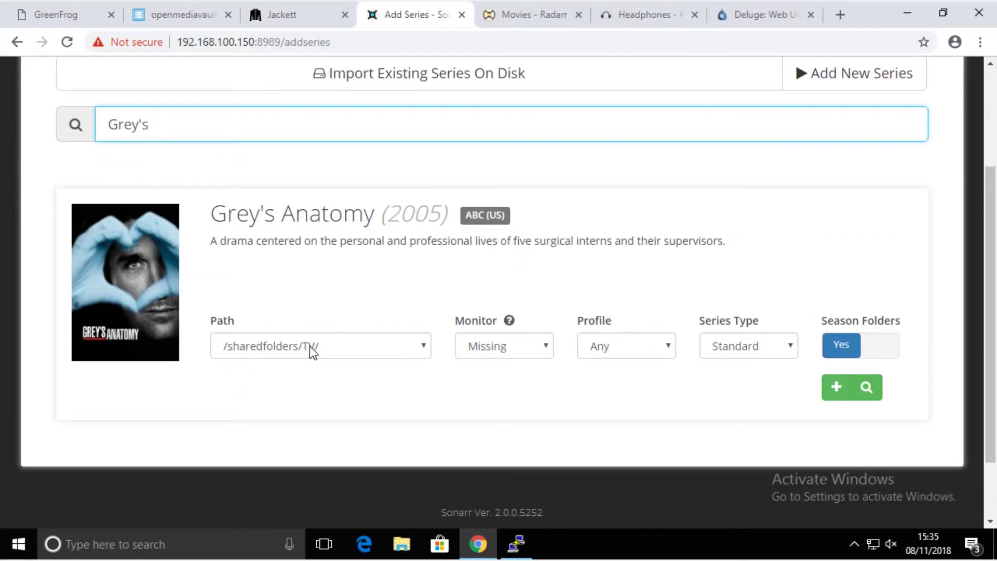
left_click(643, 348)
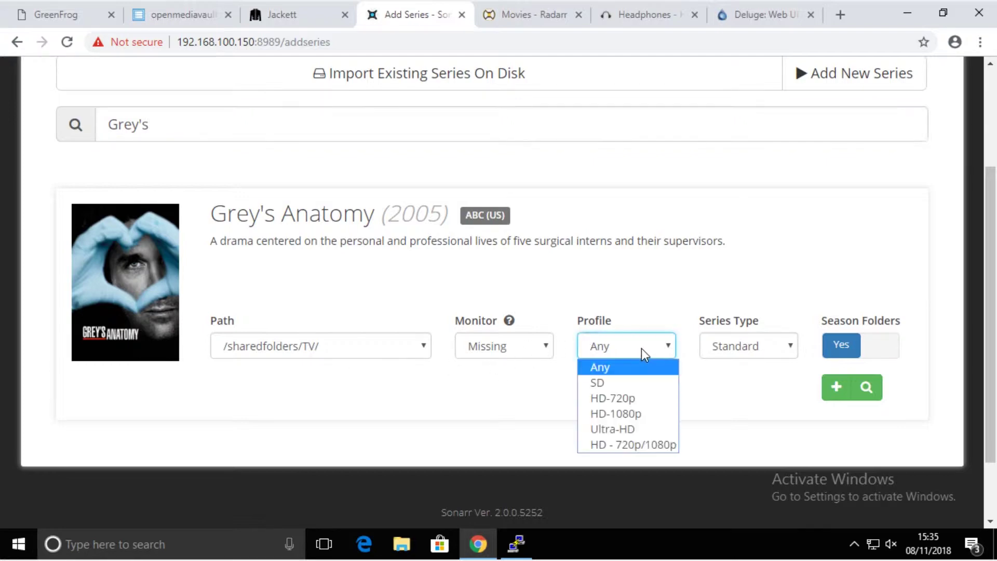
left_click(612, 383)
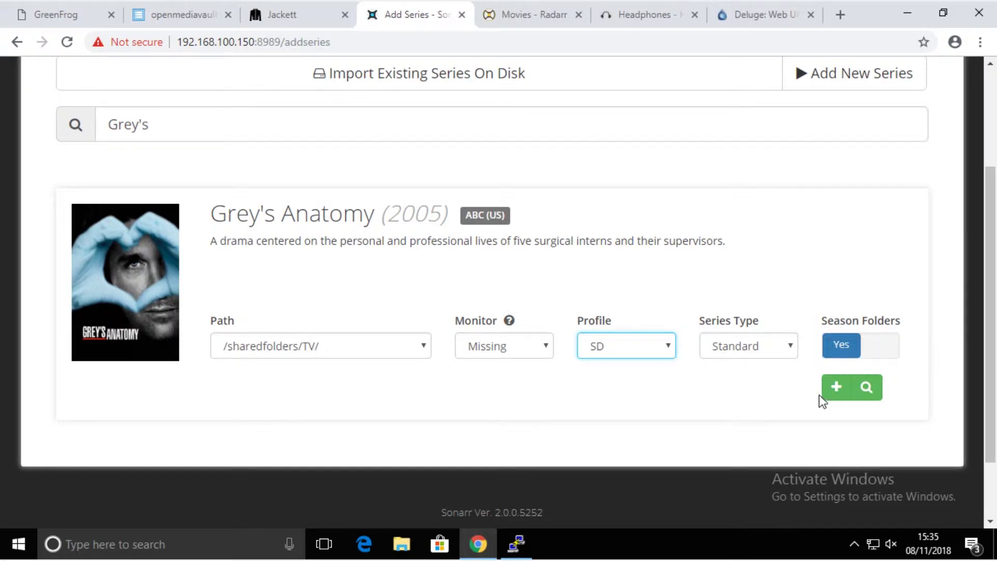
left_click(837, 392)
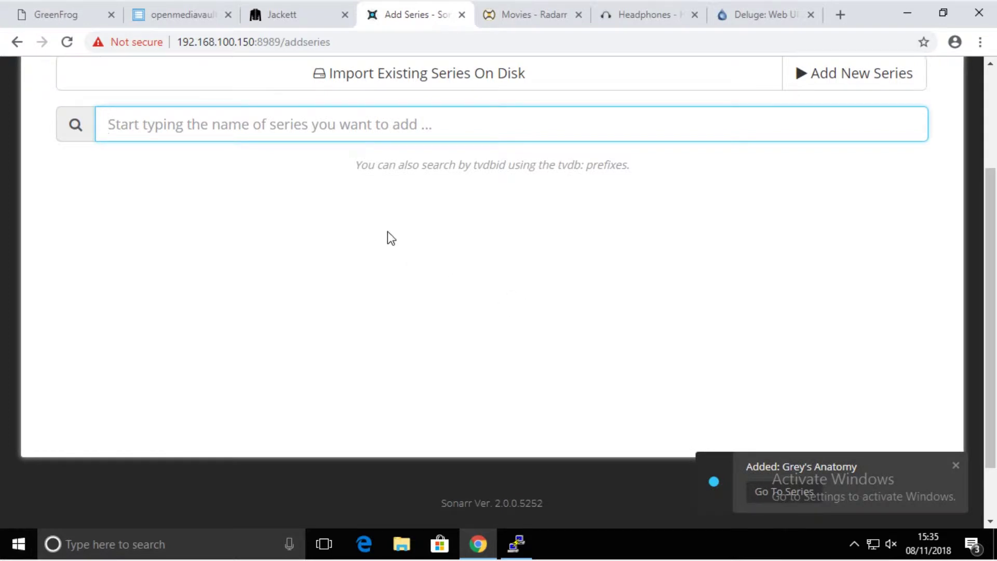
Open the Series library, where Grey's Anatomy now shows Season 15 and SD tags
scroll(388, 238, "up", 3)
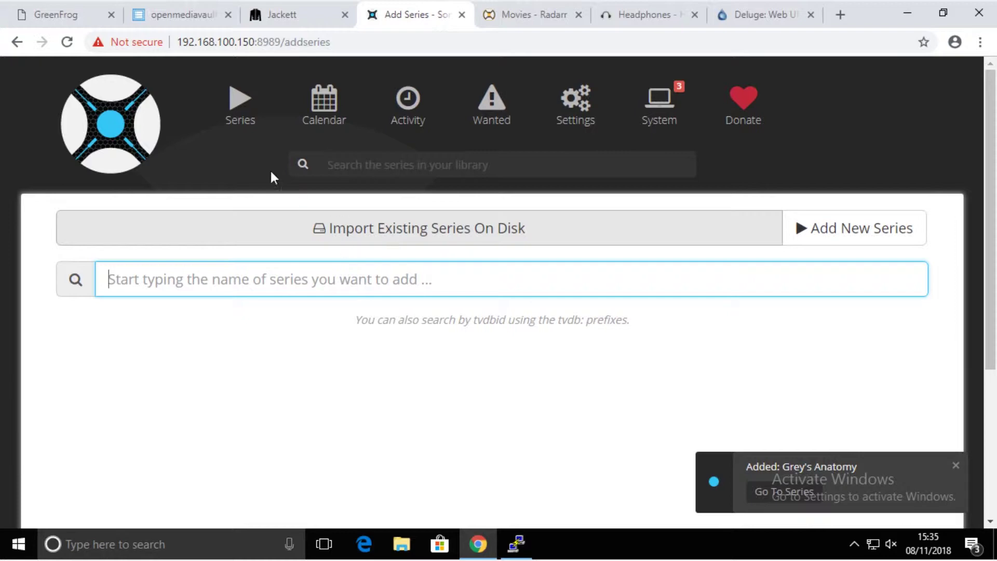
left_click(243, 121)
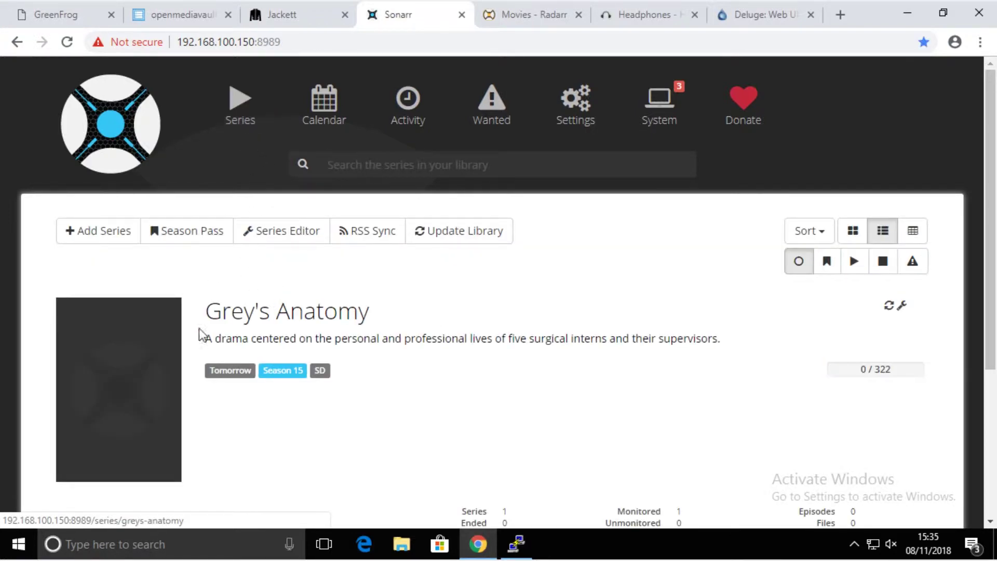
scroll(296, 312, "down", 2)
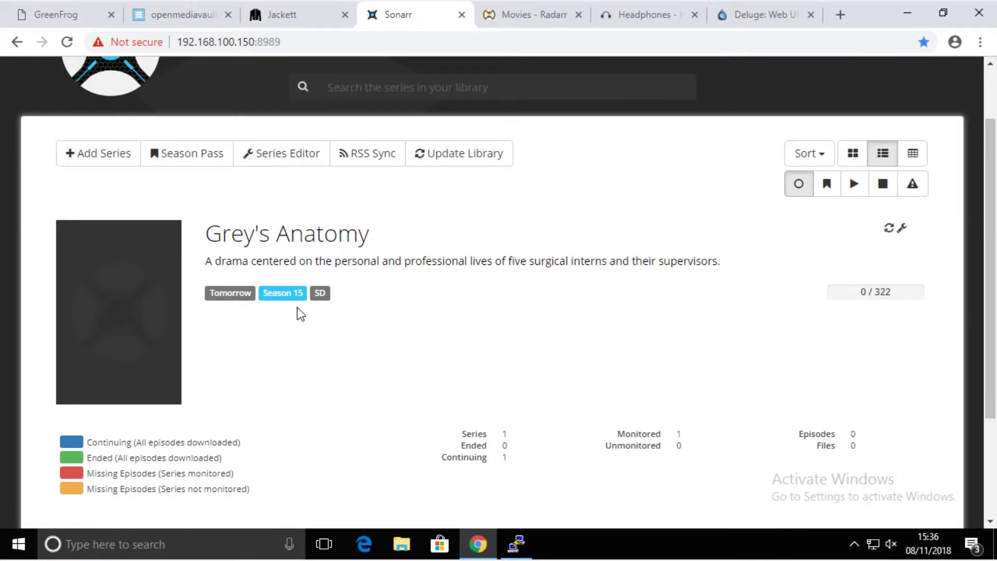
Open Grey's Anatomy and unmonitor Seasons 14 through 9
left_click(245, 240)
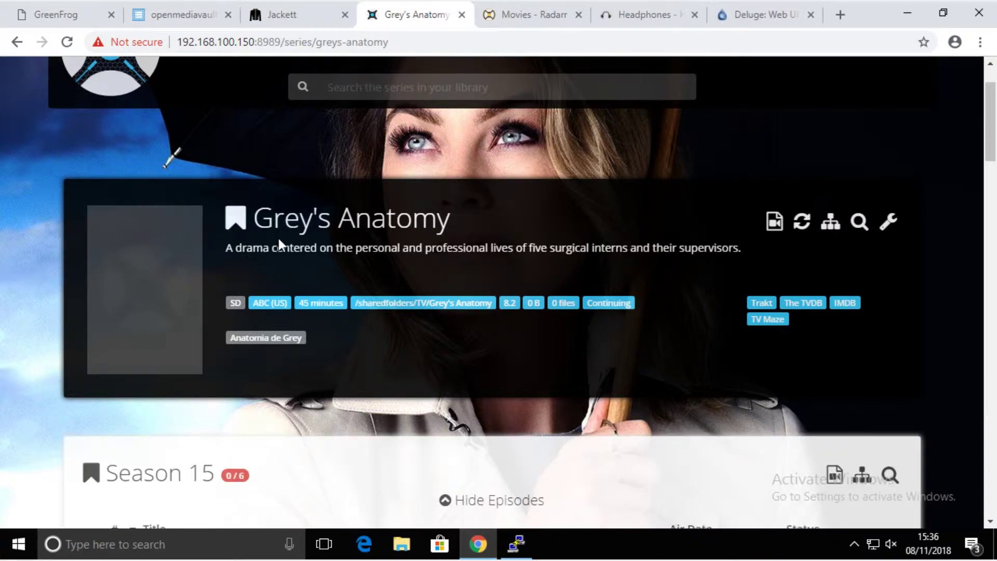
scroll(227, 294, "down", 10)
scroll(253, 296, "up", 5)
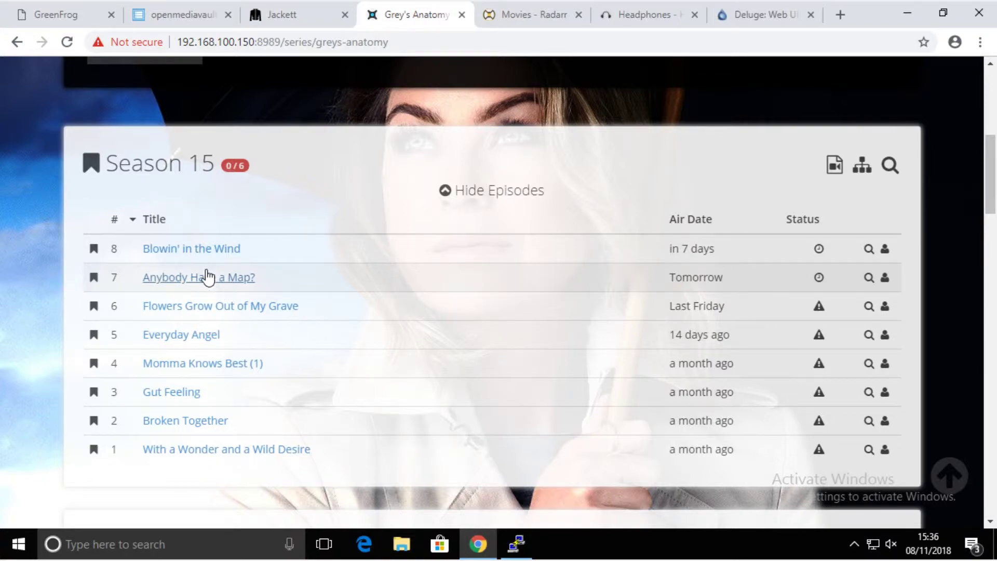
scroll(207, 276, "down", 7)
left_click(92, 161)
left_click(92, 271)
left_click(89, 383)
scroll(139, 405, "down", 1)
scroll(140, 405, "down", 2)
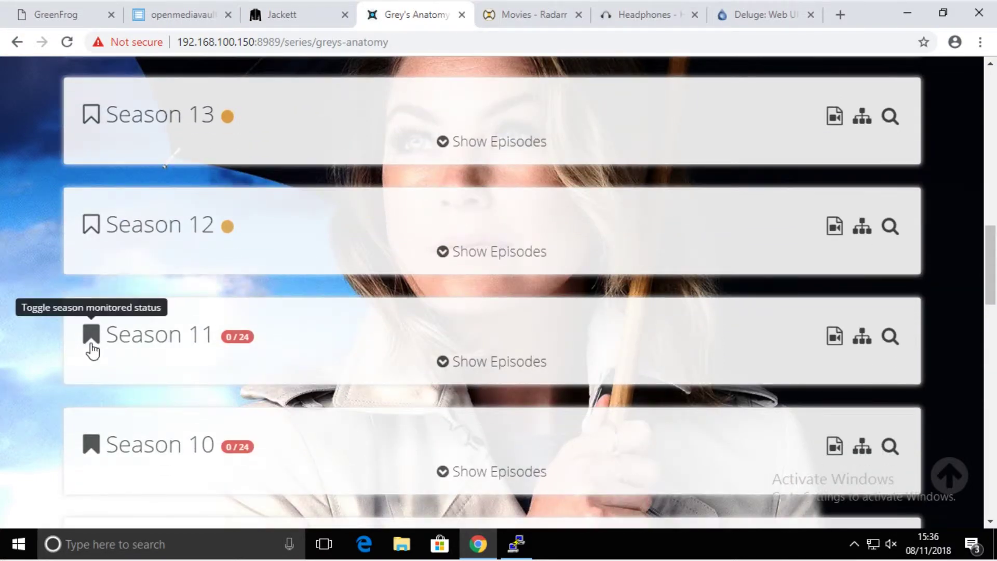
left_click(91, 350)
scroll(125, 346, "down", 3)
left_click(91, 291)
left_click(87, 393)
Unmonitor Seasons 8 through 1 of Grey's Anatomy
scroll(189, 369, "down", 5)
left_click(91, 283)
left_click(93, 390)
scroll(136, 322, "down", 5)
left_click(96, 269)
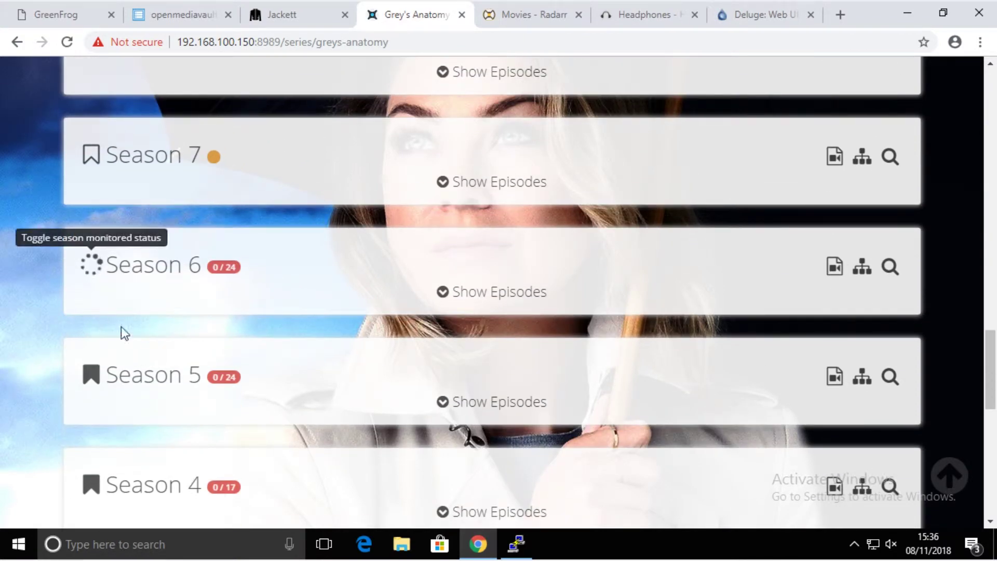
left_click(92, 375)
scroll(166, 325, "down", 5)
left_click(92, 255)
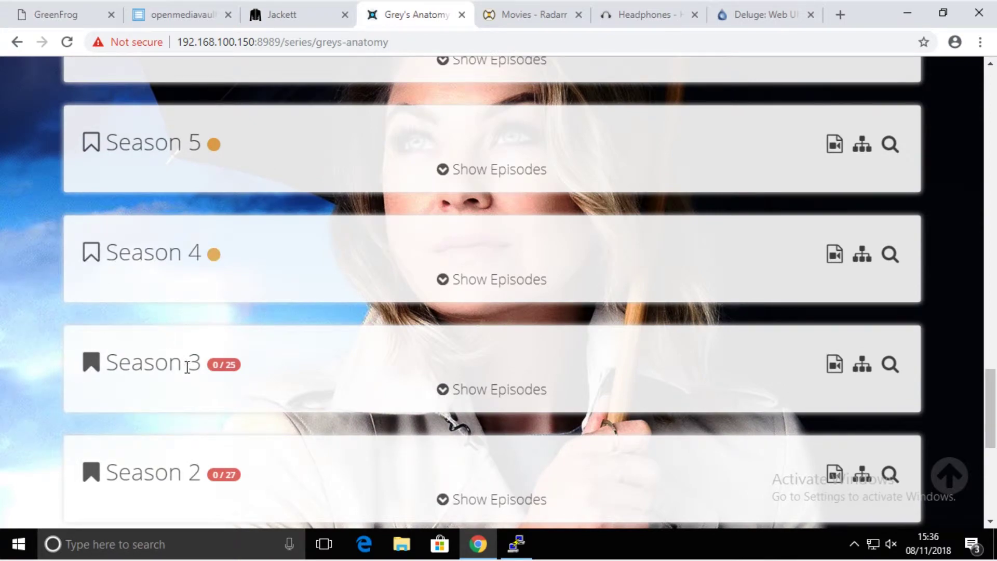
left_click(91, 370)
scroll(115, 316, "down", 5)
left_click(91, 242)
left_click(92, 358)
scroll(253, 369, "down", 3)
Unmonitor Season 15 episodes 1 through 5
scroll(253, 370, "up", 9)
scroll(254, 370, "up", 20)
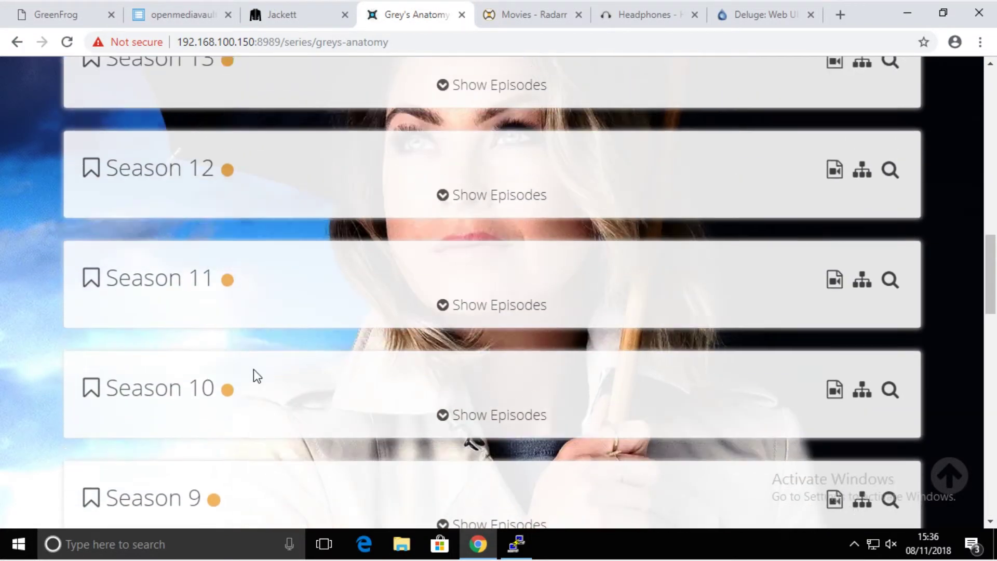
scroll(253, 369, "down", 3)
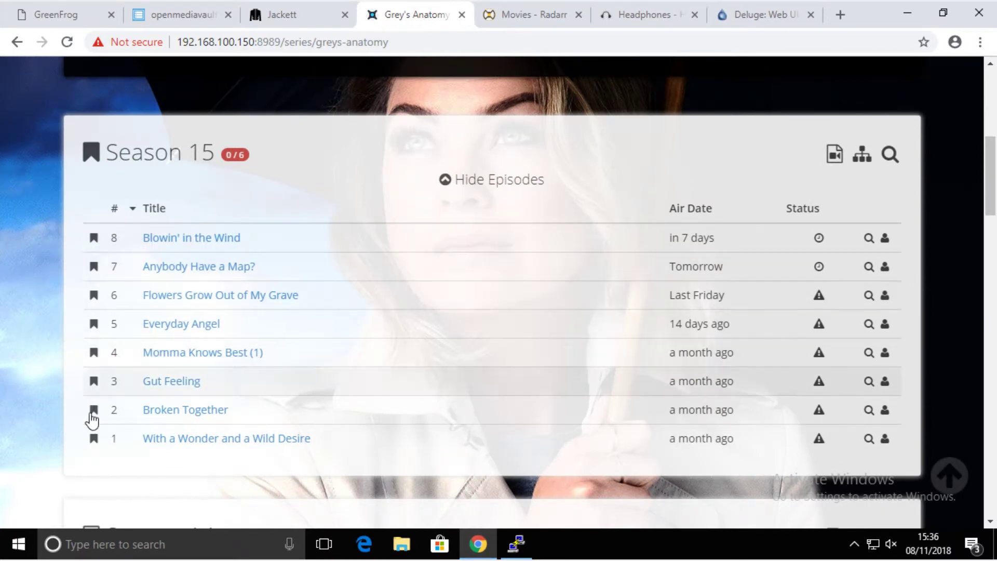
left_click(94, 438)
left_click(91, 411)
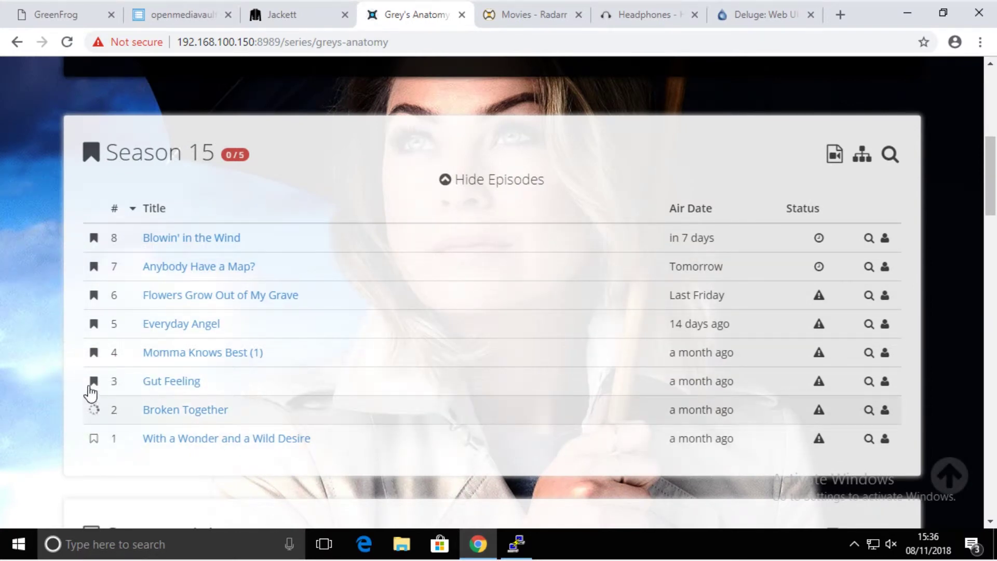
left_click(94, 381)
left_click(94, 356)
left_click(94, 325)
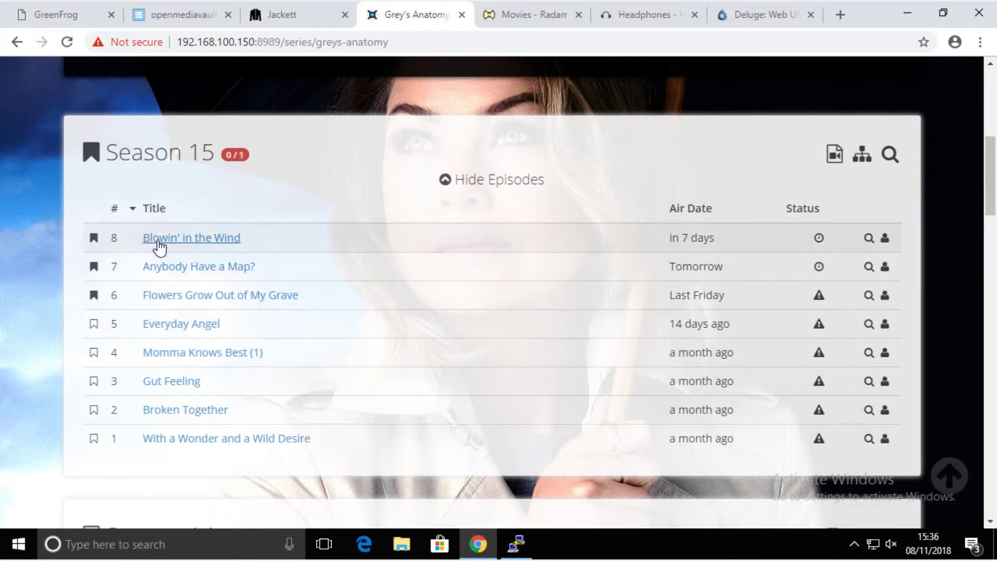
Return to the Series library, now showing Grey's Anatomy at 0 of 1 episodes
mouse_move(698, 297)
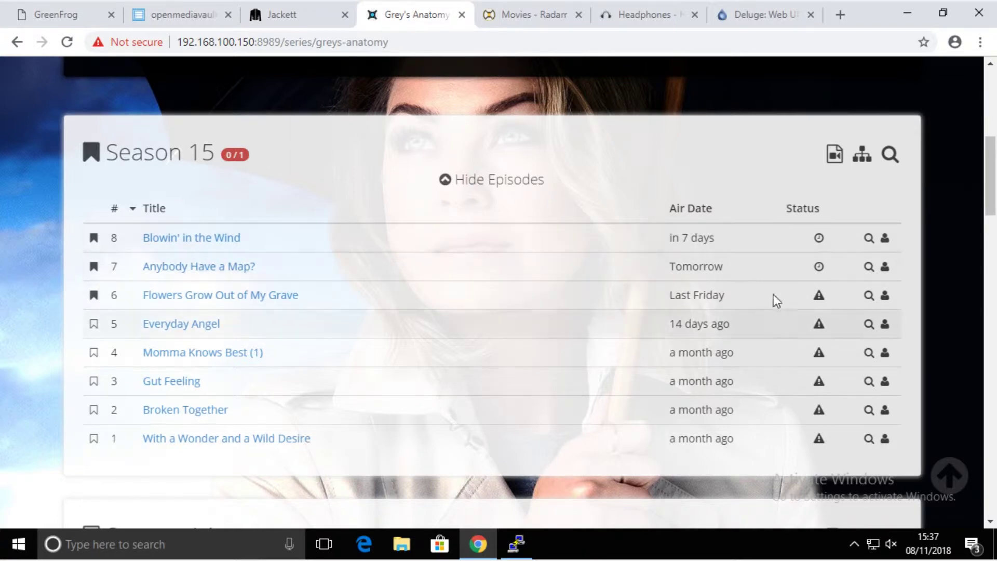
mouse_move(696, 270)
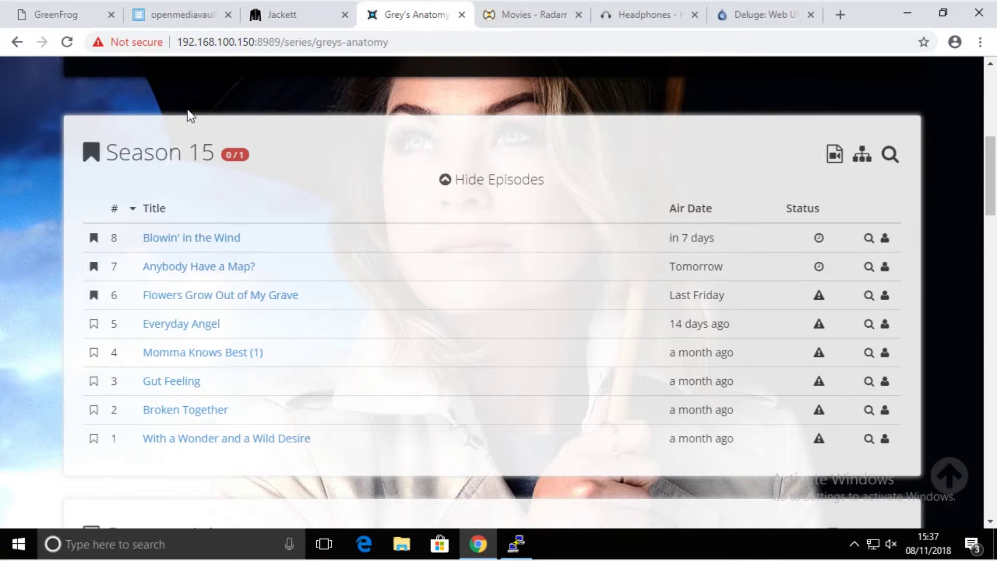
scroll(190, 102, "up", 8)
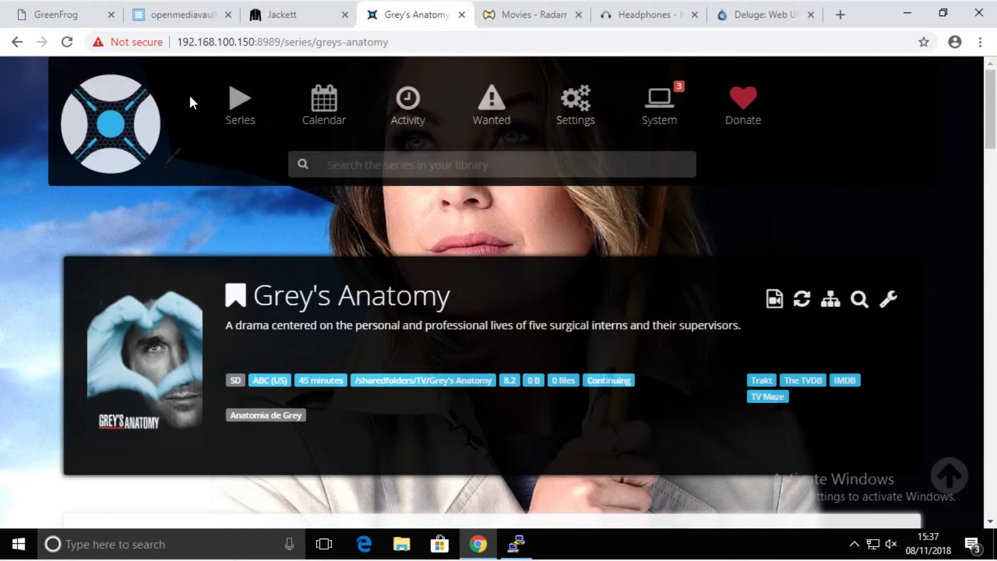
left_click(239, 111)
scroll(238, 294, "down", 4)
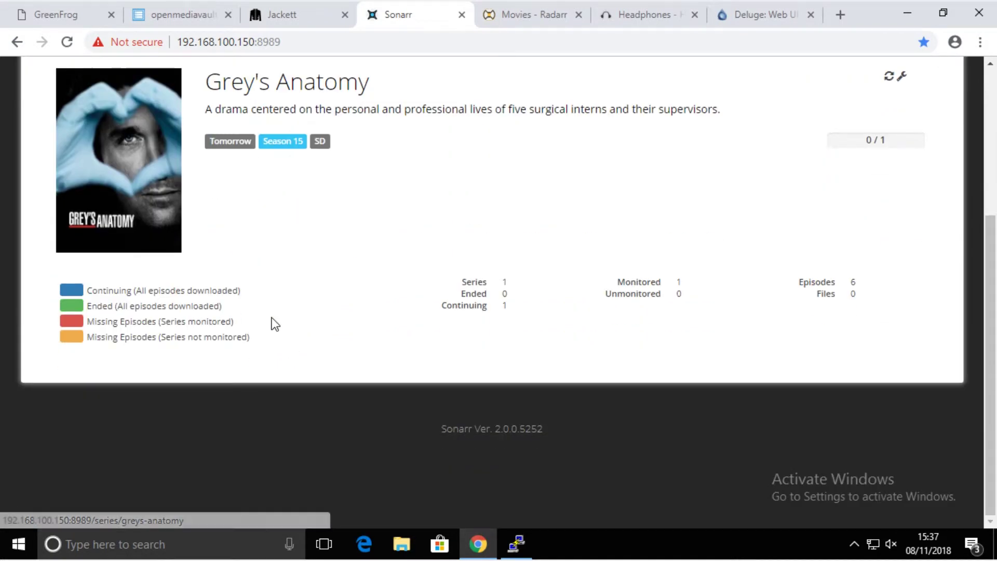
scroll(318, 296, "up", 4)
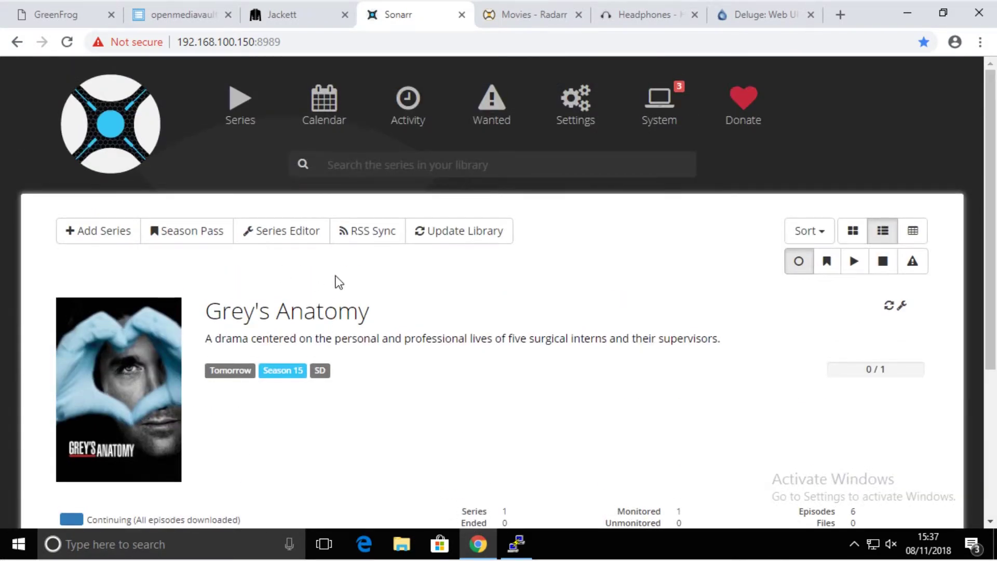
Check the upcoming Grey's Anatomy episode's details on the calendar
left_click(323, 124)
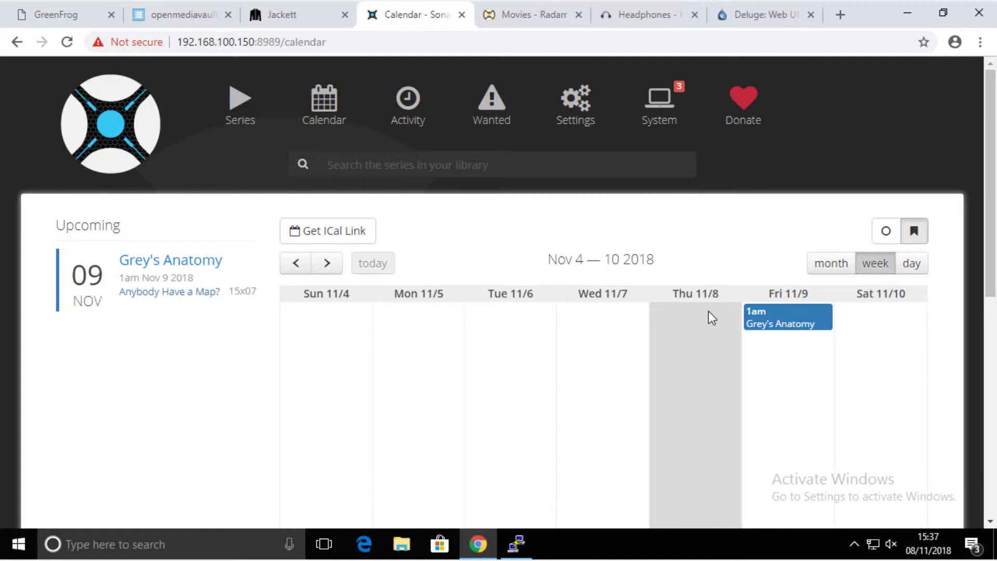
left_click(791, 318)
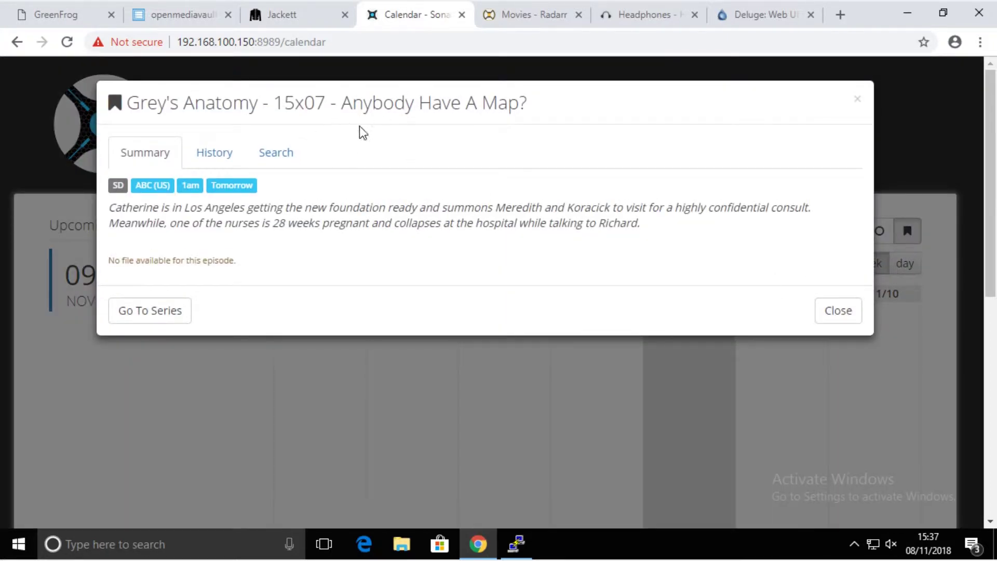
left_click(840, 312)
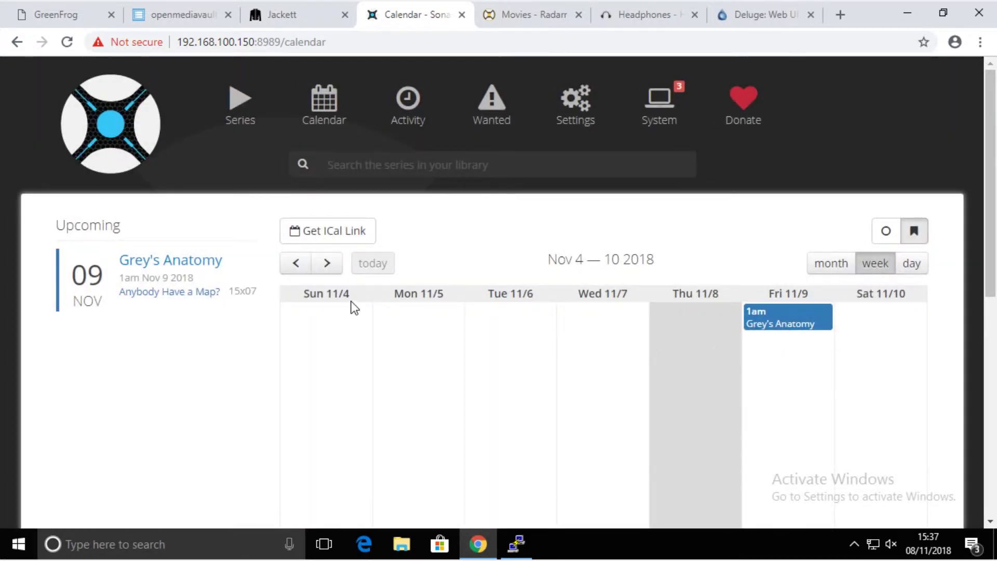
Step the calendar back to Oct 28 – Nov 3, then go to the activity queue
left_click(295, 263)
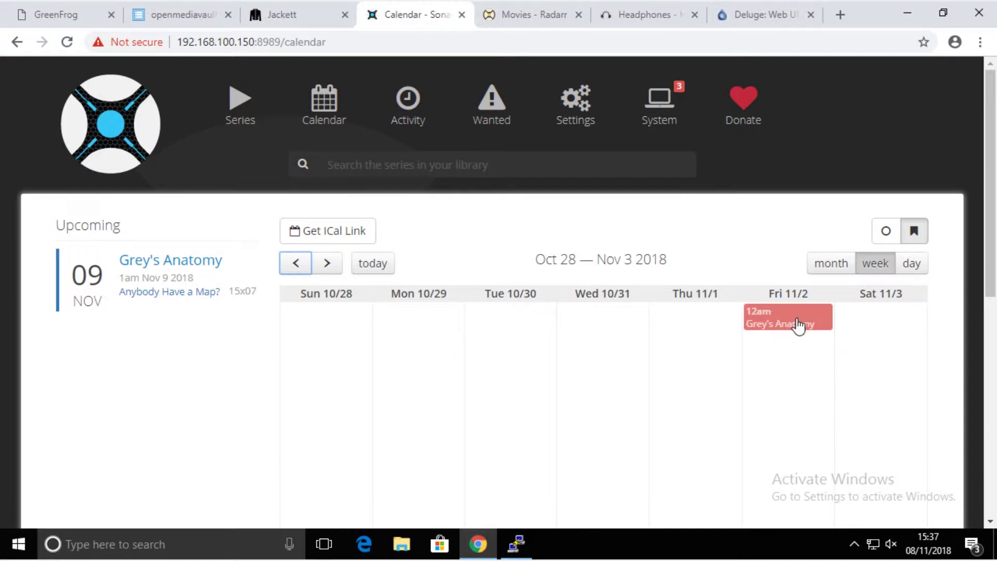
left_click(330, 118)
left_click(384, 117)
From the Missing list, open Grey's Anatomy and auto-search 15x06 'Flowers Grow Out of My Grave'
left_click(488, 131)
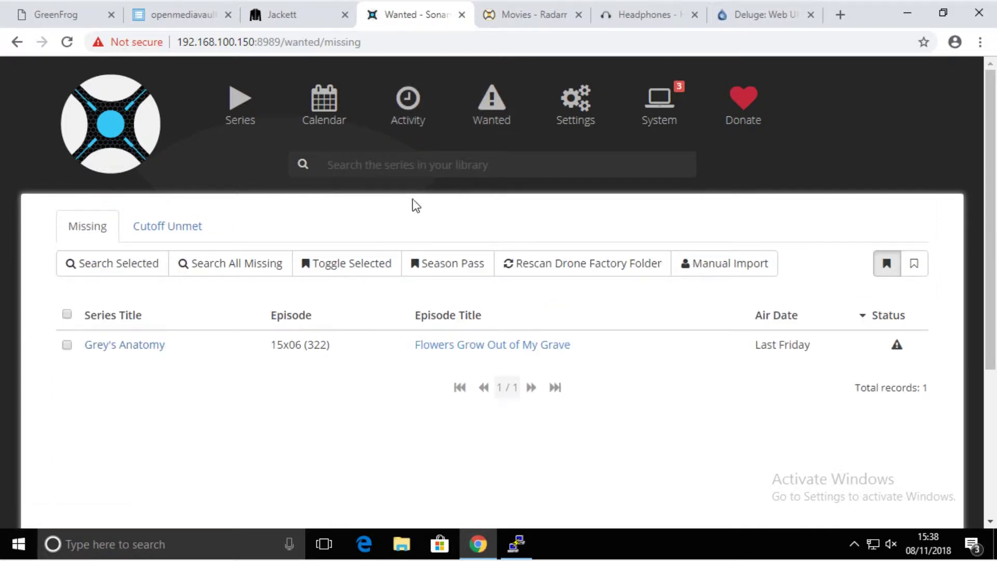
scroll(412, 188, "down", 1)
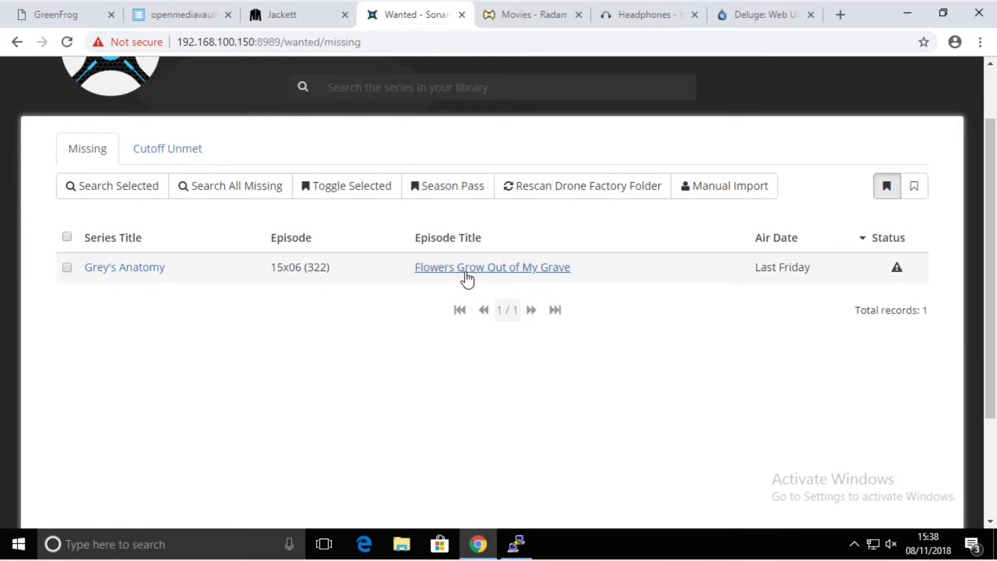
left_click(122, 270)
scroll(373, 264, "down", 5)
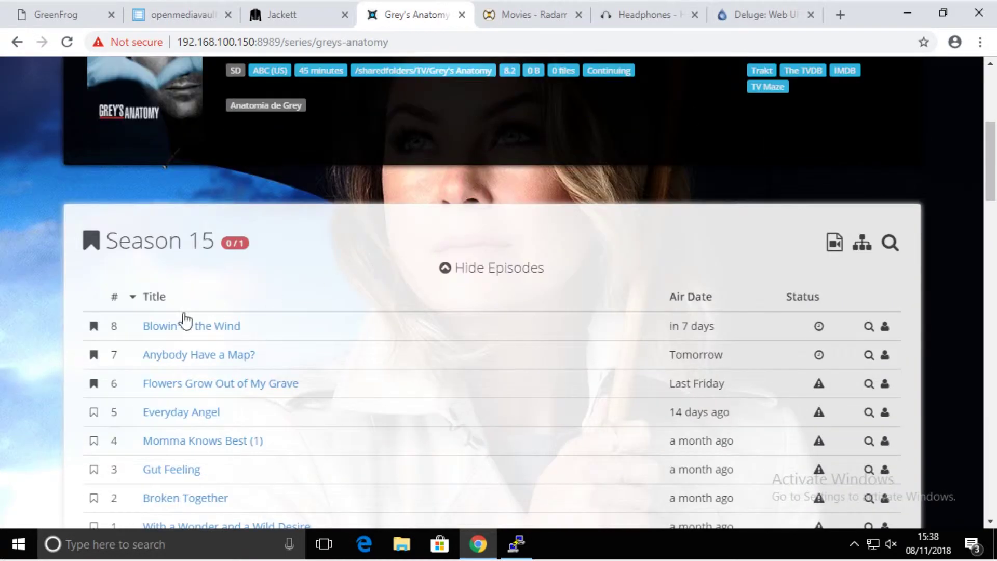
scroll(278, 359, "down", 1)
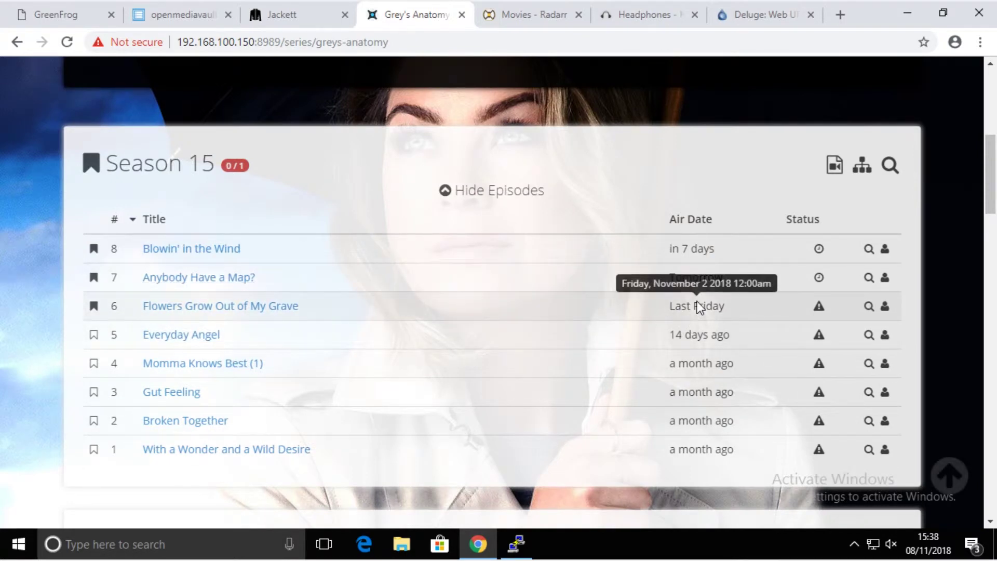
left_click(869, 307)
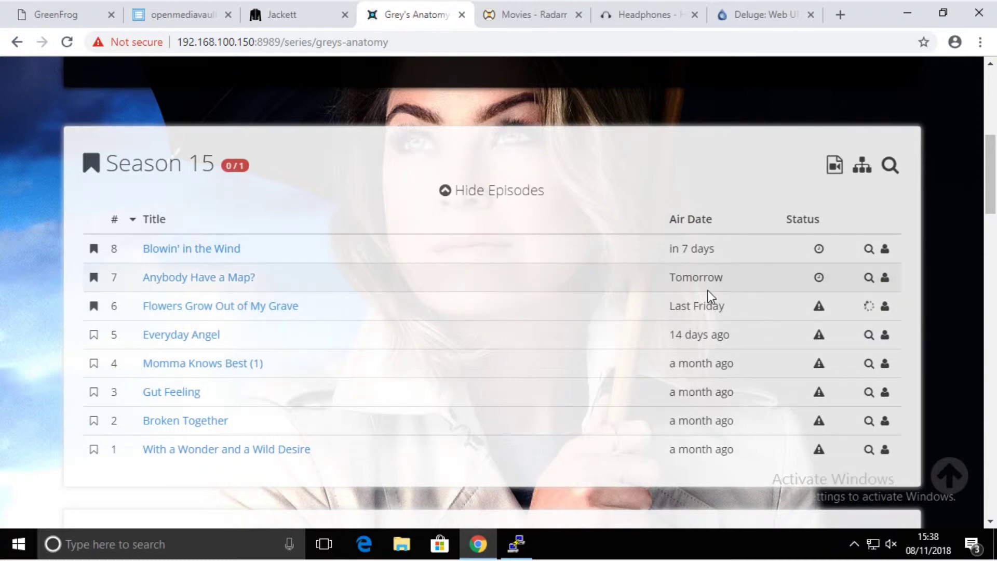
scroll(345, 164, "up", 5)
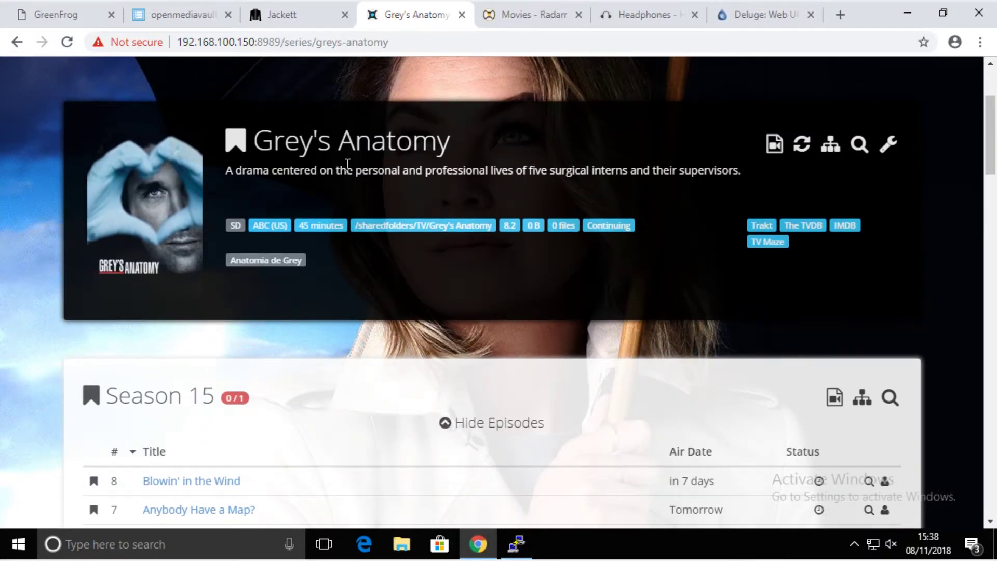
scroll(347, 164, "down", 3)
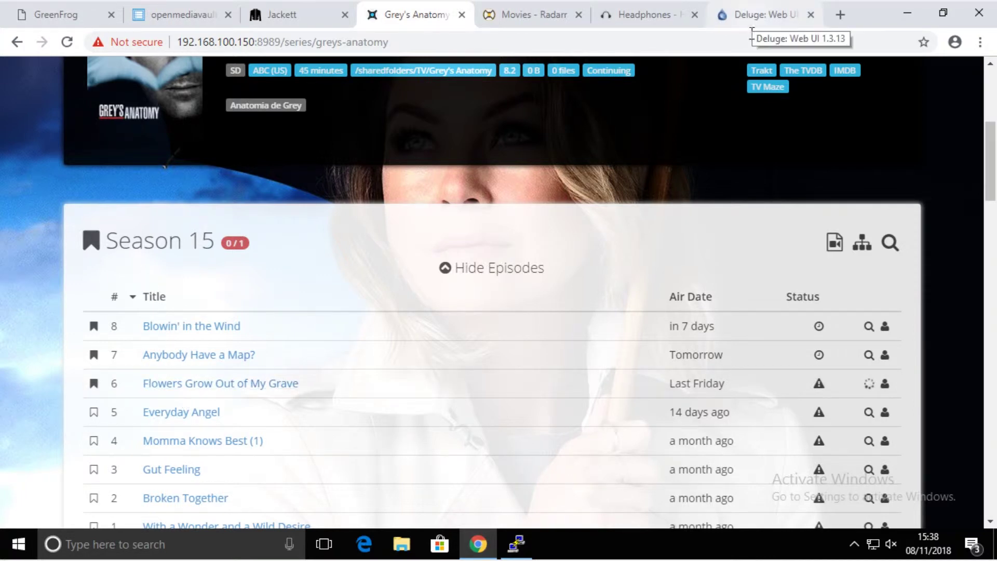
scroll(847, 384, "down", 2)
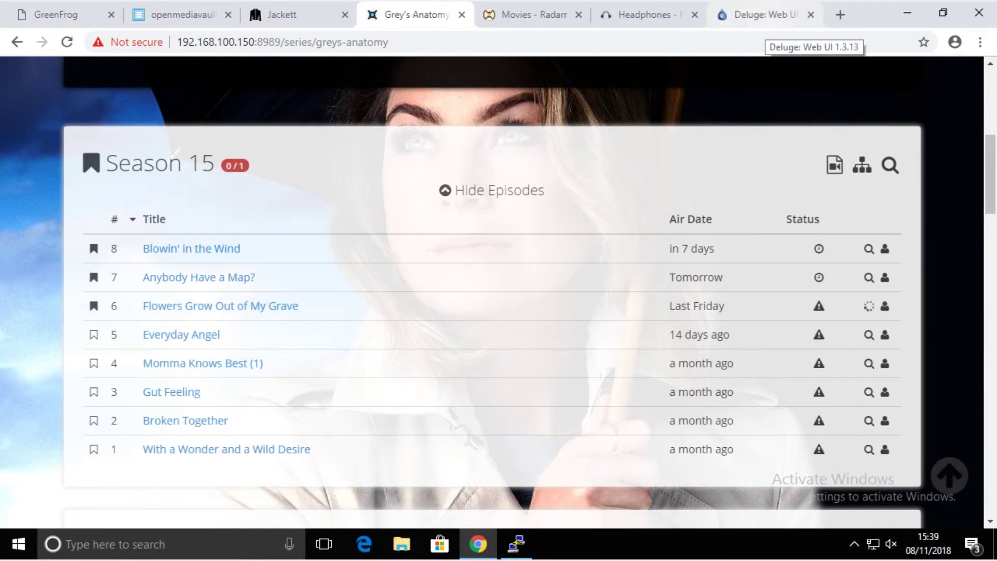
Glance at the Deluge torrent list, then return to Sonarr's series list
left_click(772, 20)
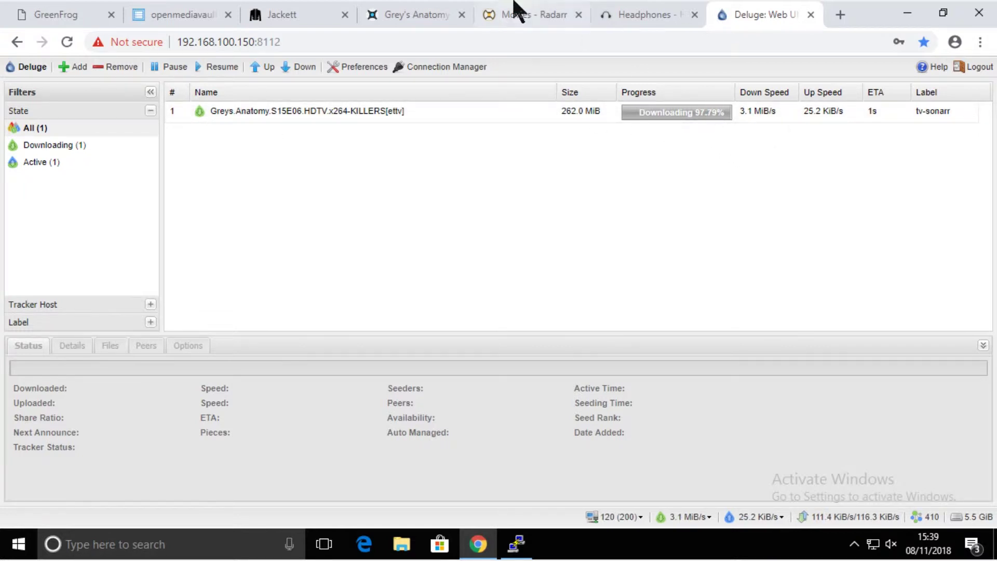
left_click(406, 17)
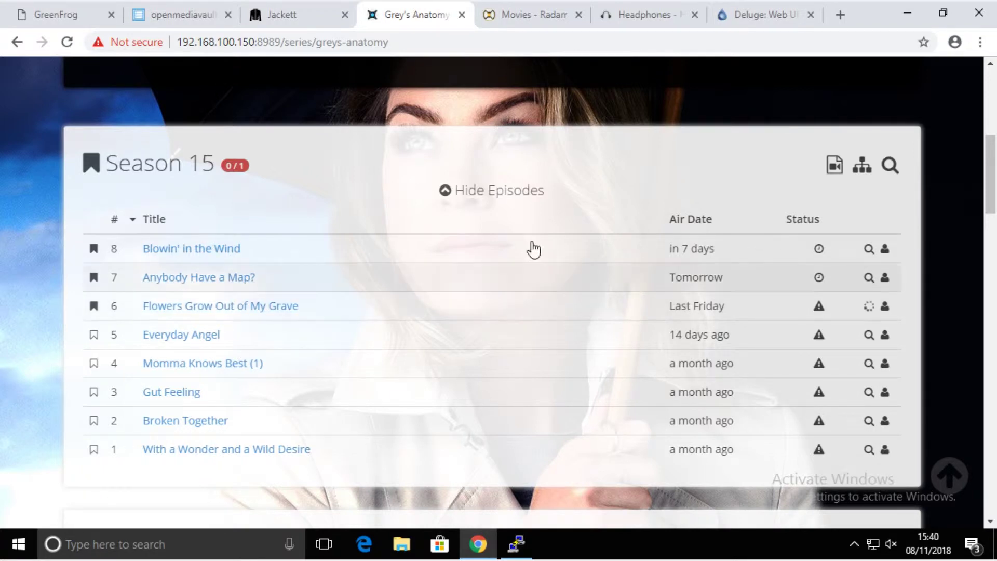
scroll(345, 200, "up", 8)
left_click(246, 112)
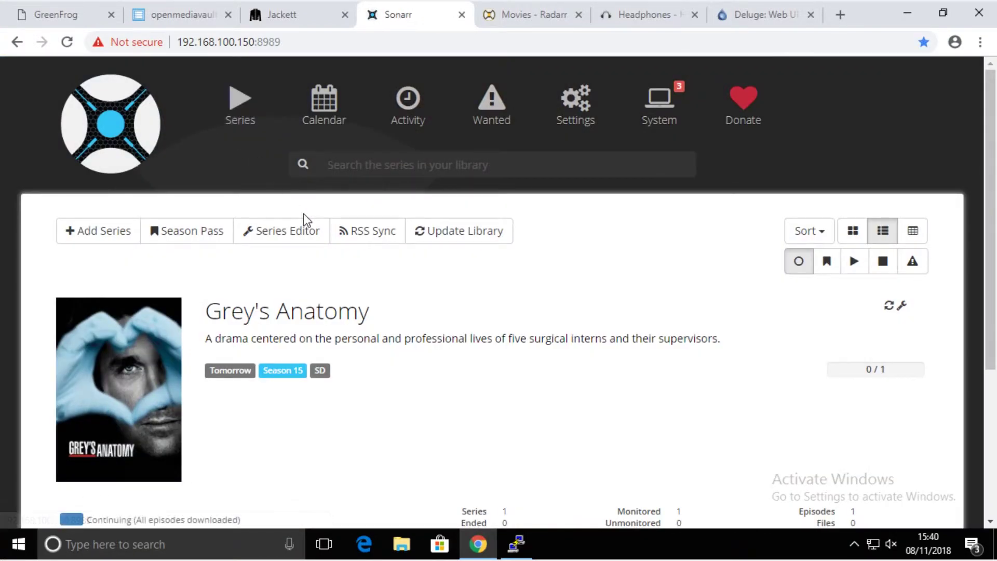
scroll(470, 279, "down", 2)
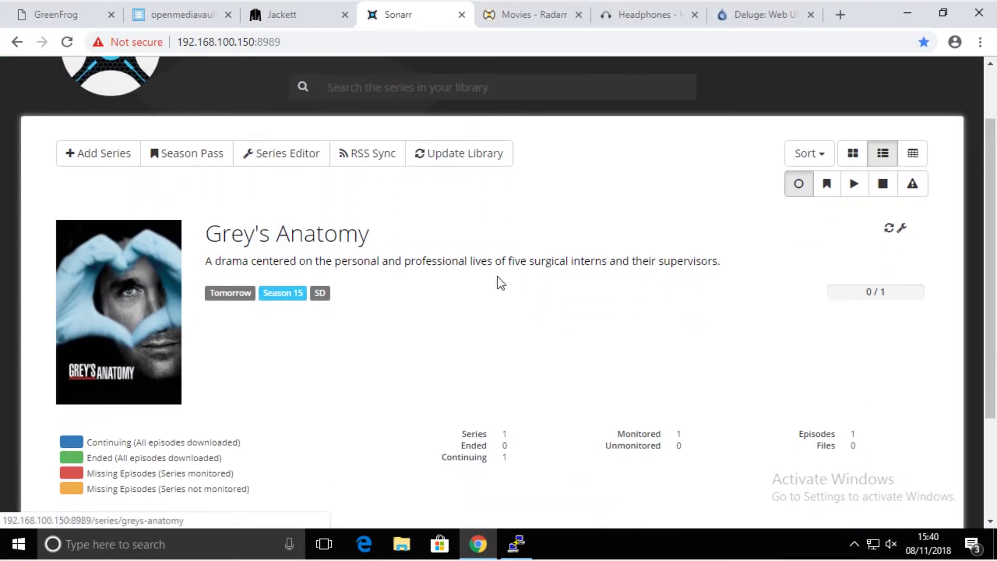
Pause the Greys.Anatomy.S15E06 torrent in Deluge and recheck the torrent list
left_click(760, 15)
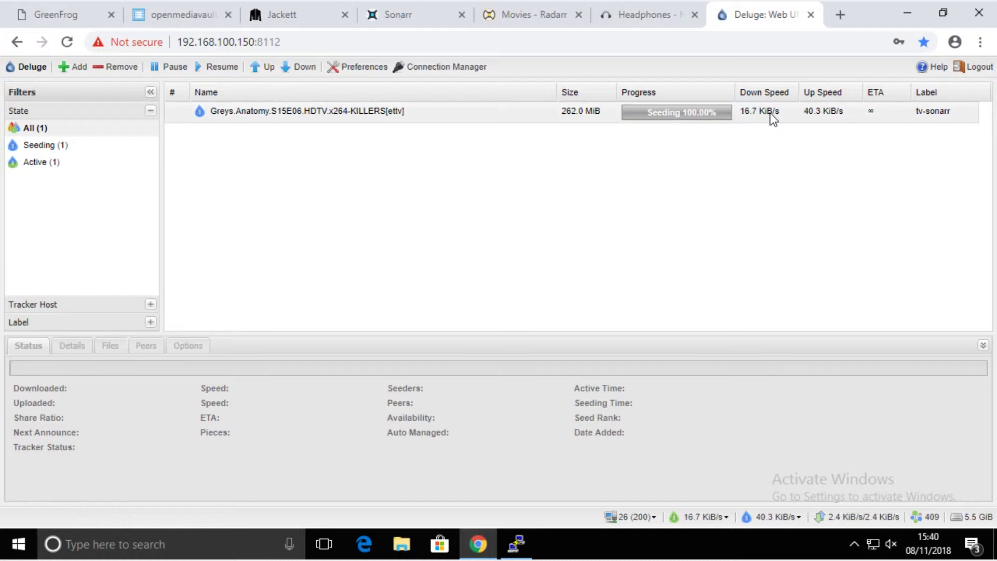
left_click(361, 112)
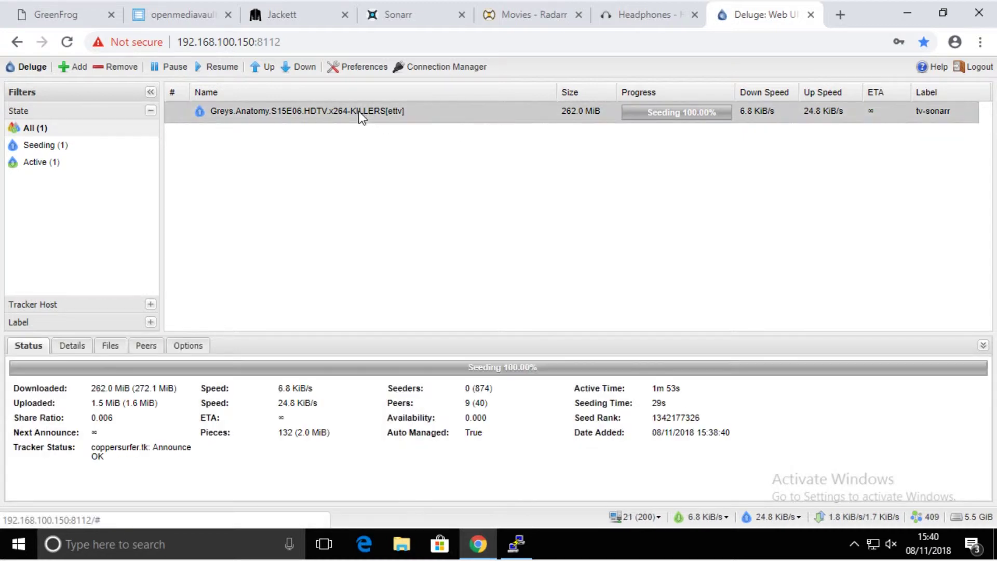
right_click(360, 112)
left_click(414, 128)
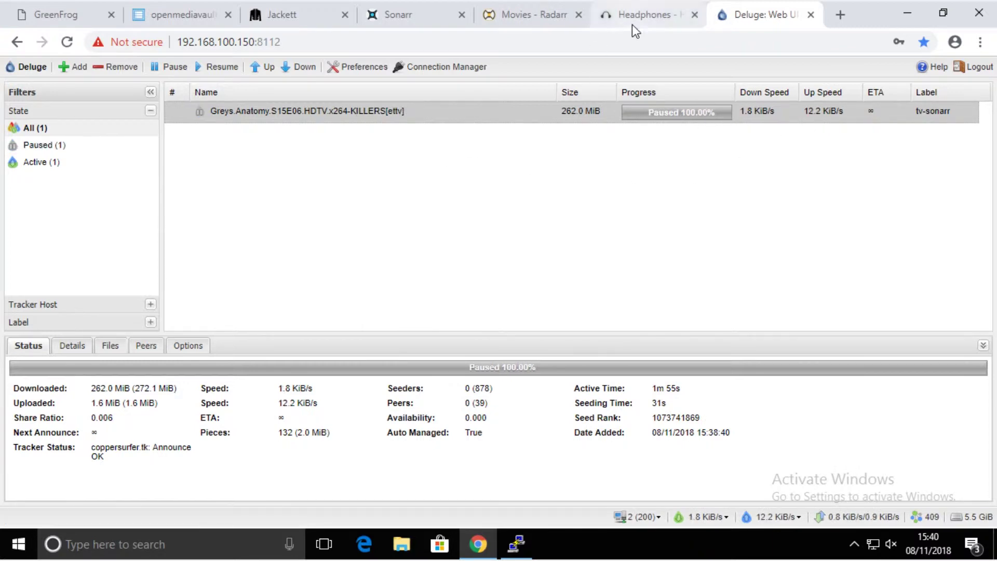
left_click(396, 19)
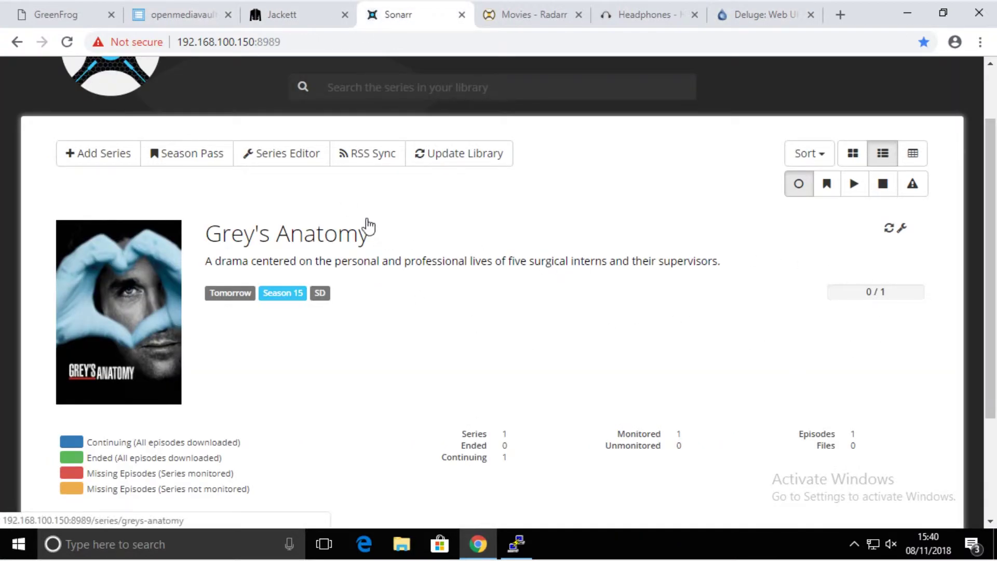
scroll(372, 310, "up", 3)
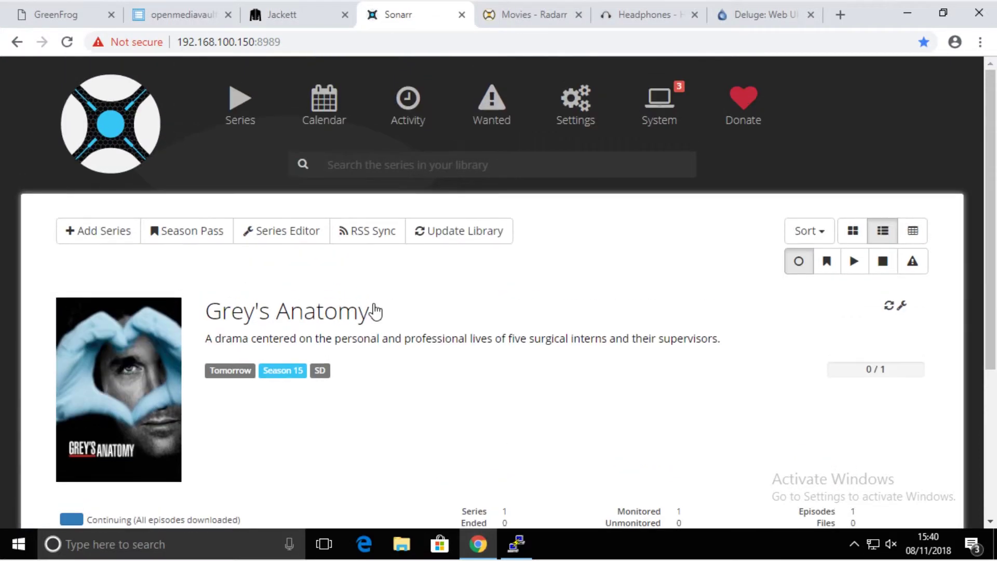
left_click(755, 18)
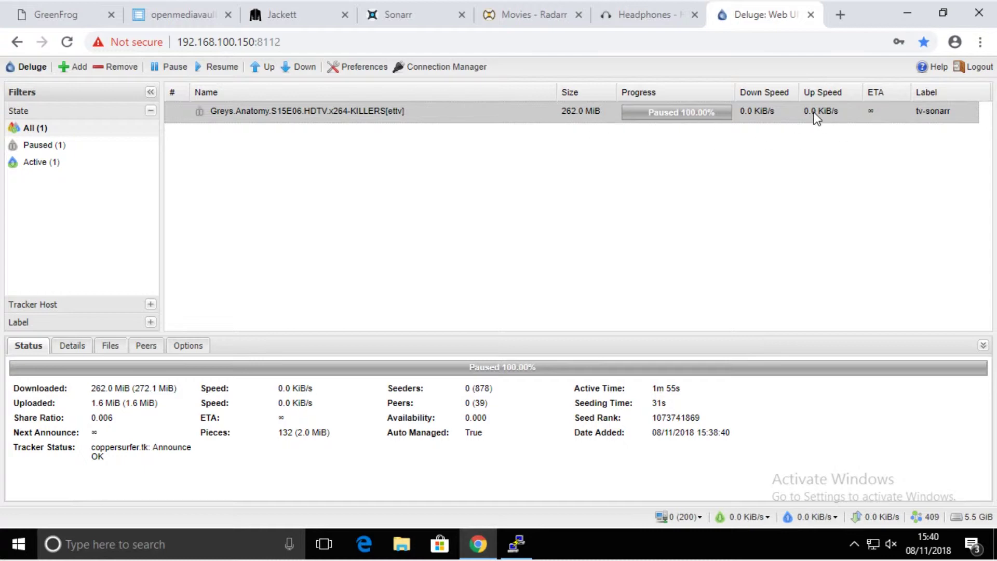
Back in Sonarr, open the System status and health page
left_click(408, 18)
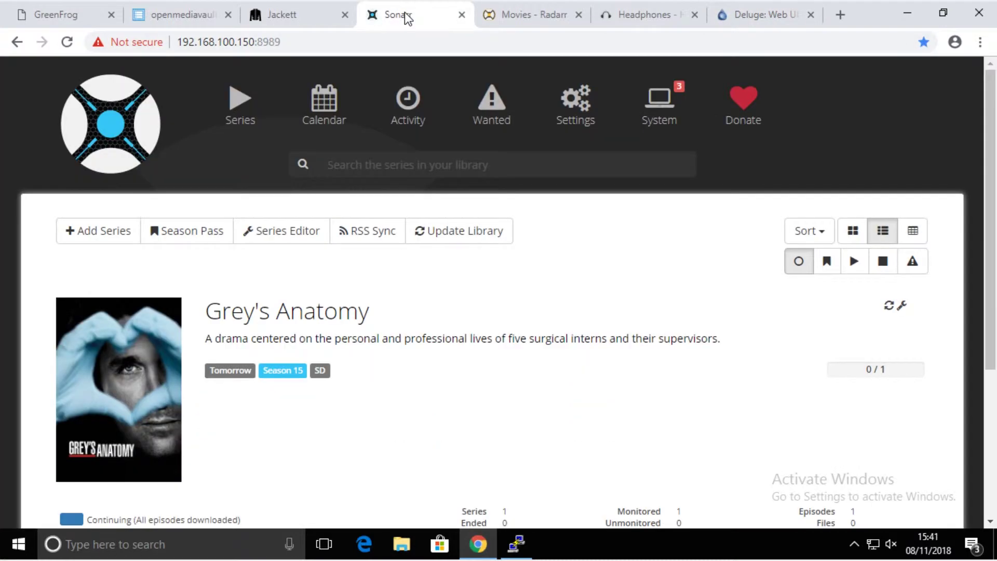
scroll(329, 249, "down", 1)
scroll(524, 187, "up", 1)
left_click(582, 122)
left_click(664, 121)
scroll(450, 206, "down", 4)
scroll(450, 207, "up", 4)
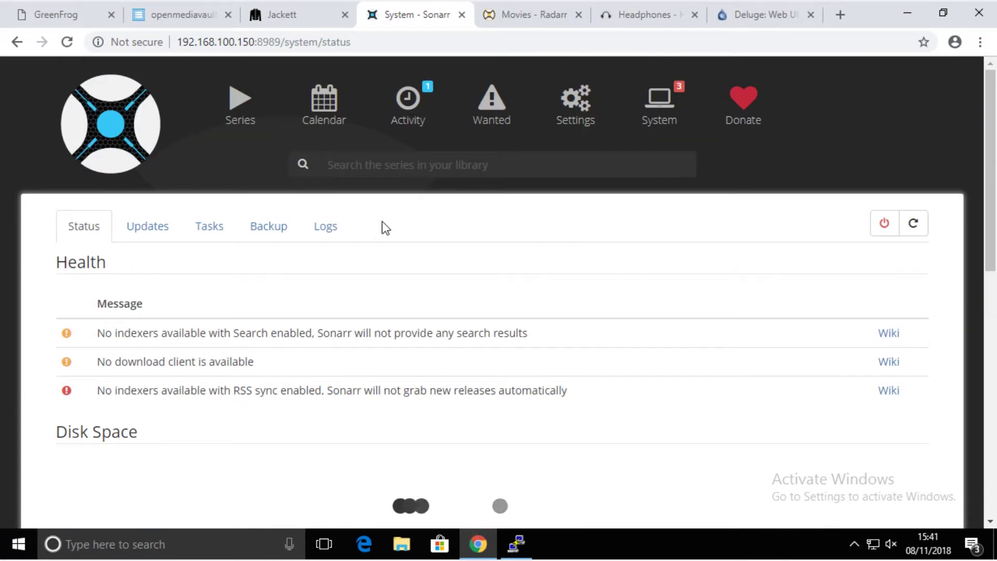
Review the scheduled tasks, then open the activity queue, now at 0 records
left_click(201, 225)
scroll(363, 256, "down", 4)
scroll(363, 256, "up", 1)
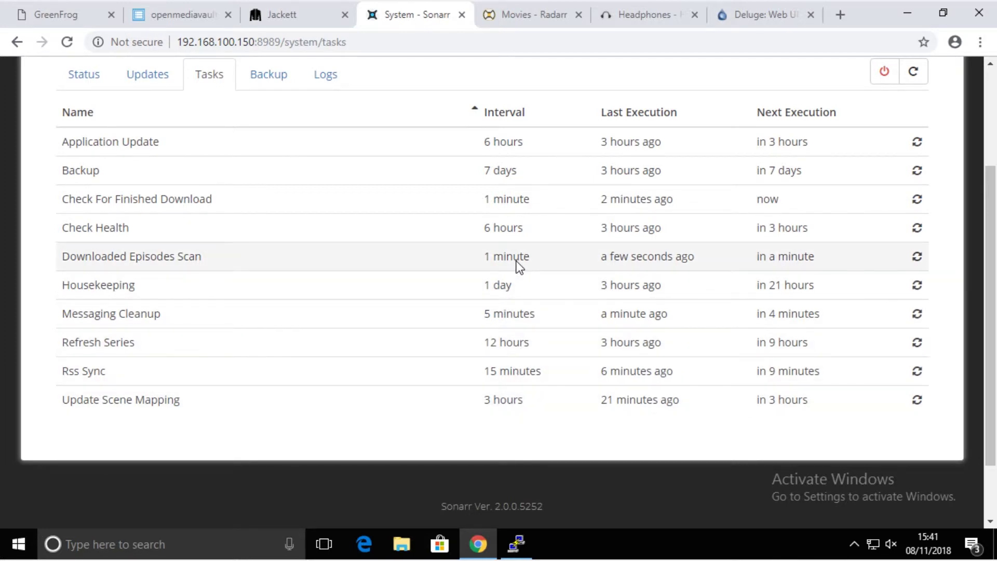
scroll(508, 269, "up", 3)
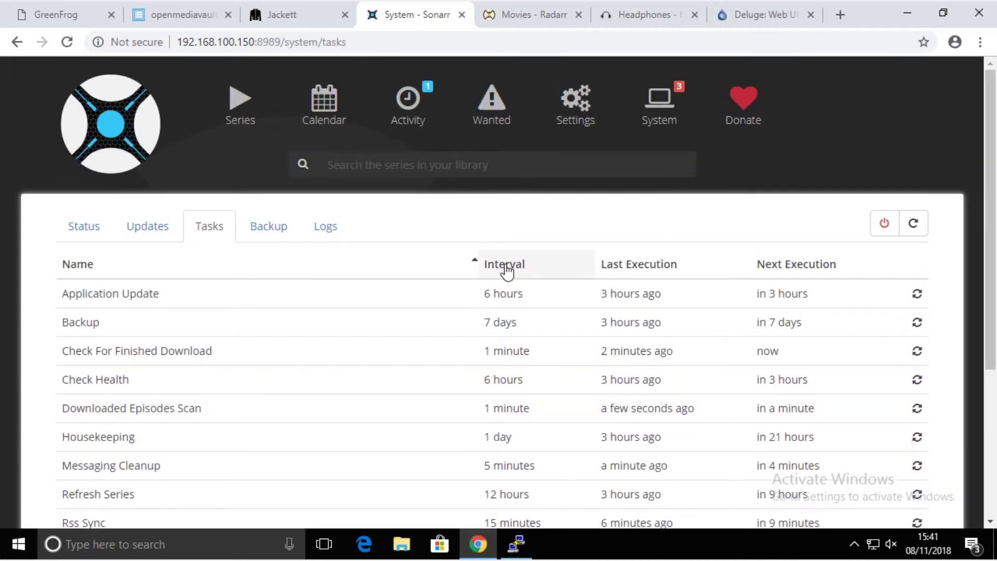
left_click(409, 107)
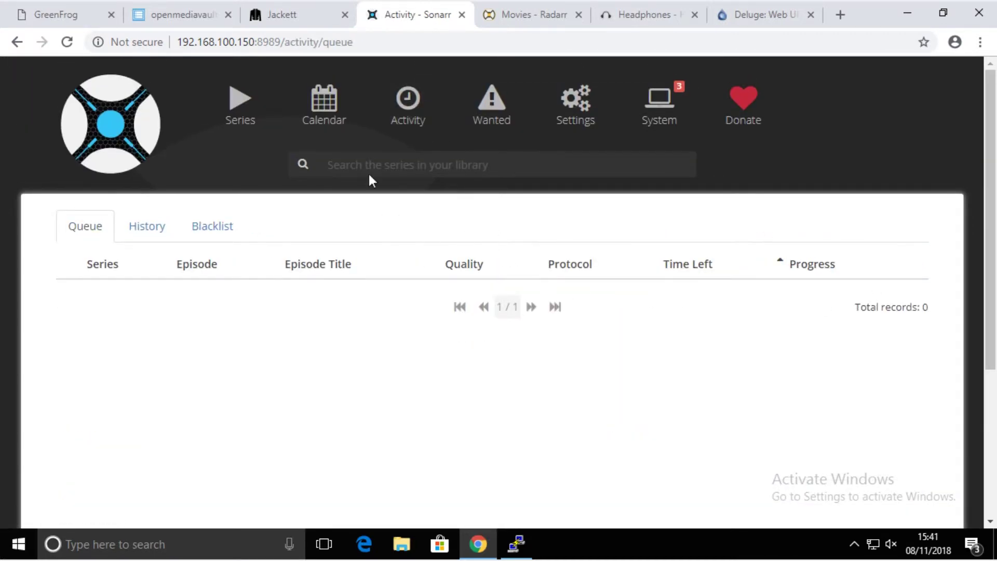
Check last week's calendar, then confirm Grey's Anatomy 15x06 is downloaded in SDTV
left_click(330, 120)
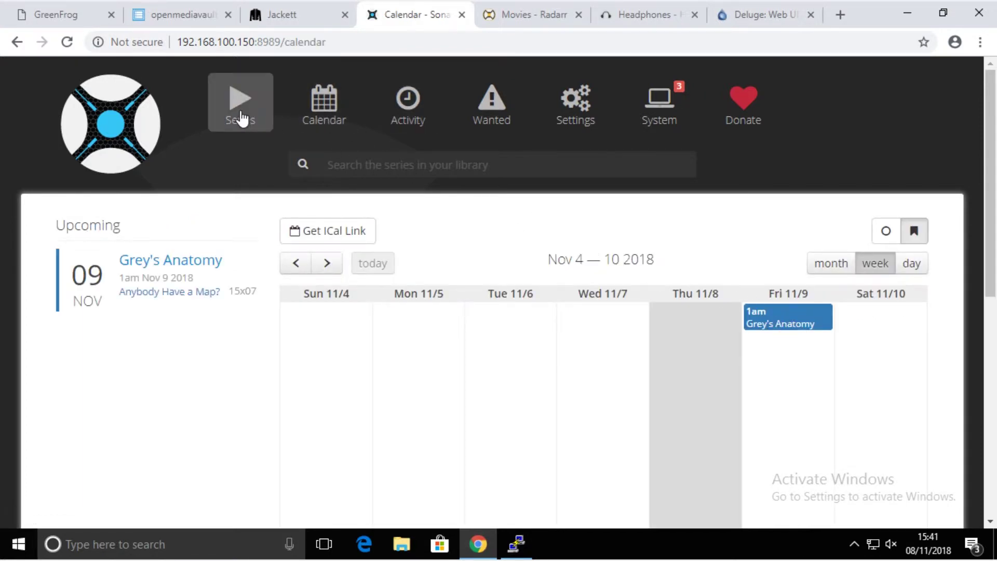
left_click(310, 264)
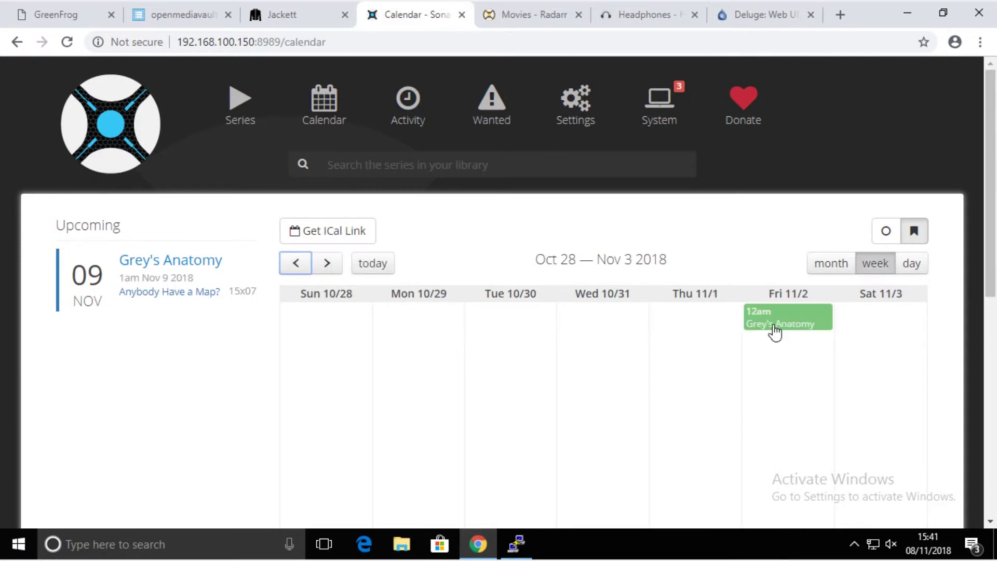
left_click(240, 104)
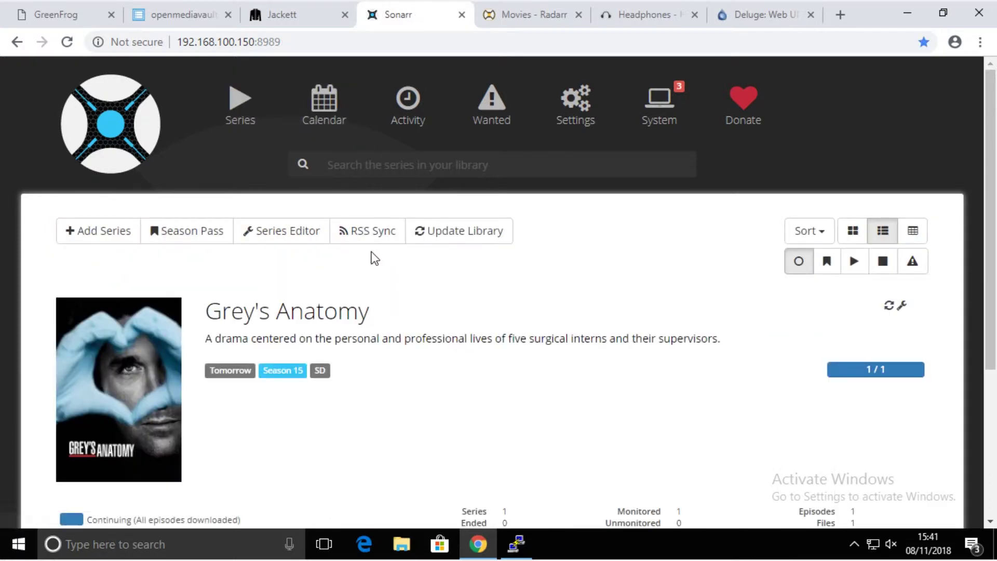
scroll(352, 261, "down", 3)
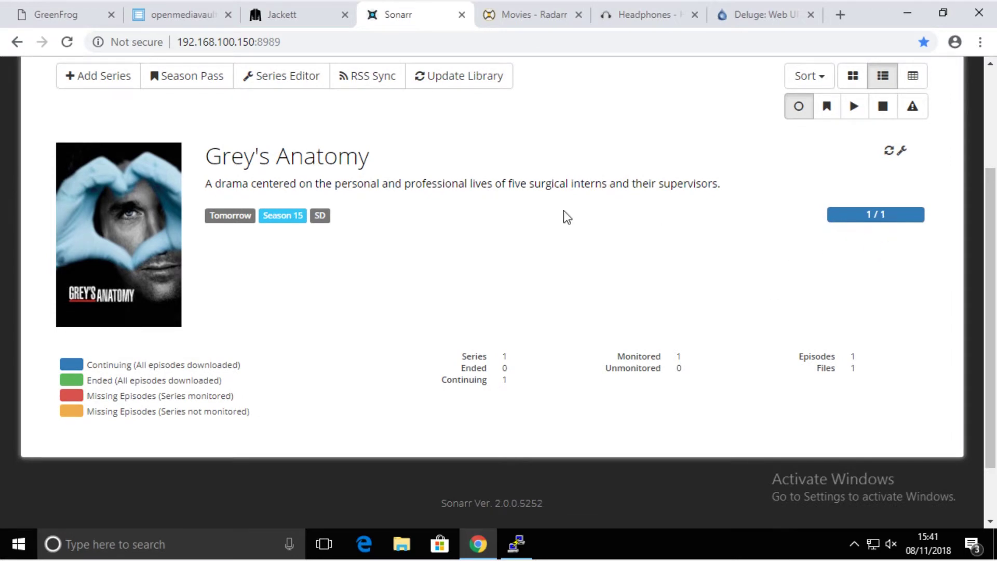
left_click(334, 161)
scroll(435, 229, "down", 6)
mouse_move(824, 224)
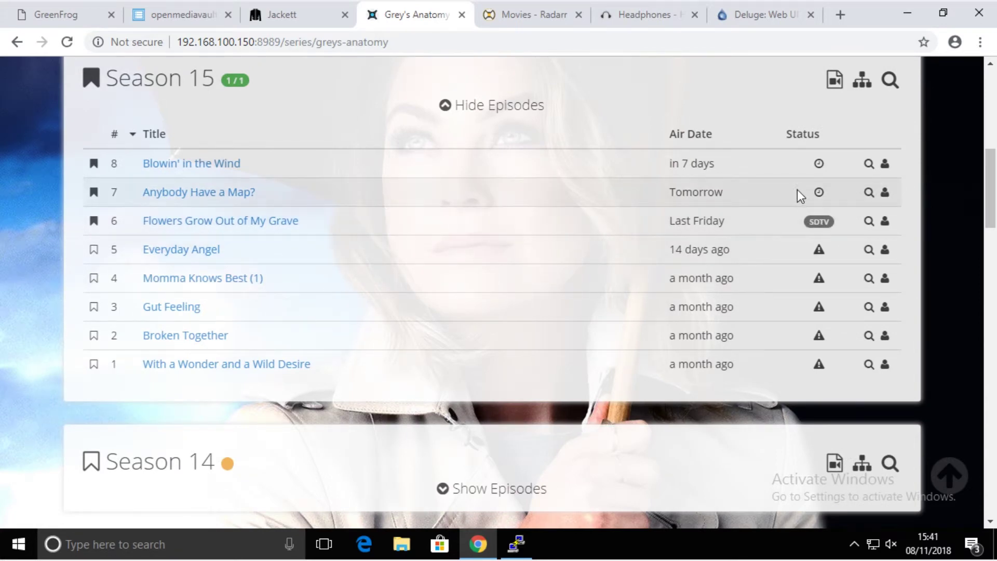
Open File Explorer at the tv share on \\192.168.100.150
left_click(411, 546)
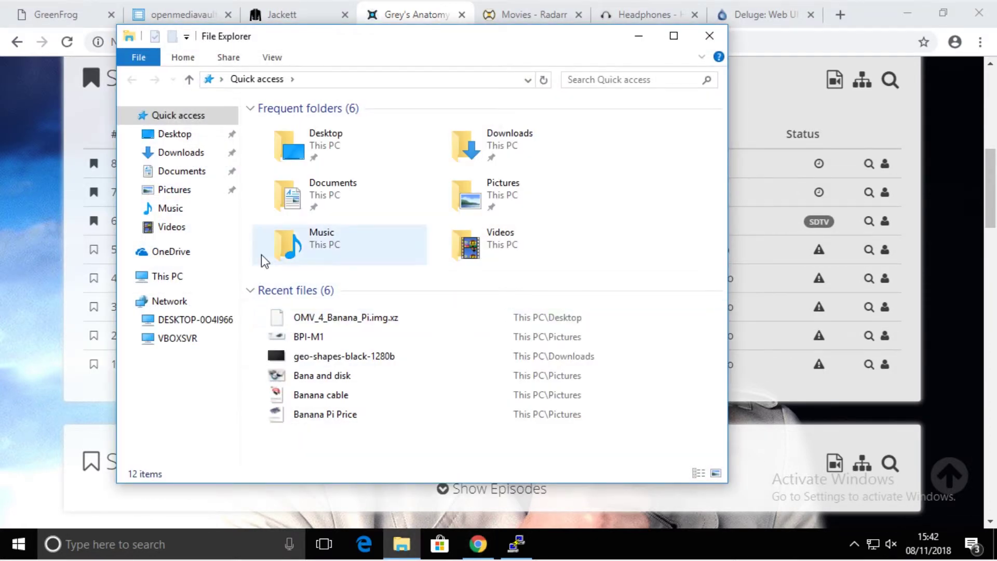
left_click(336, 80)
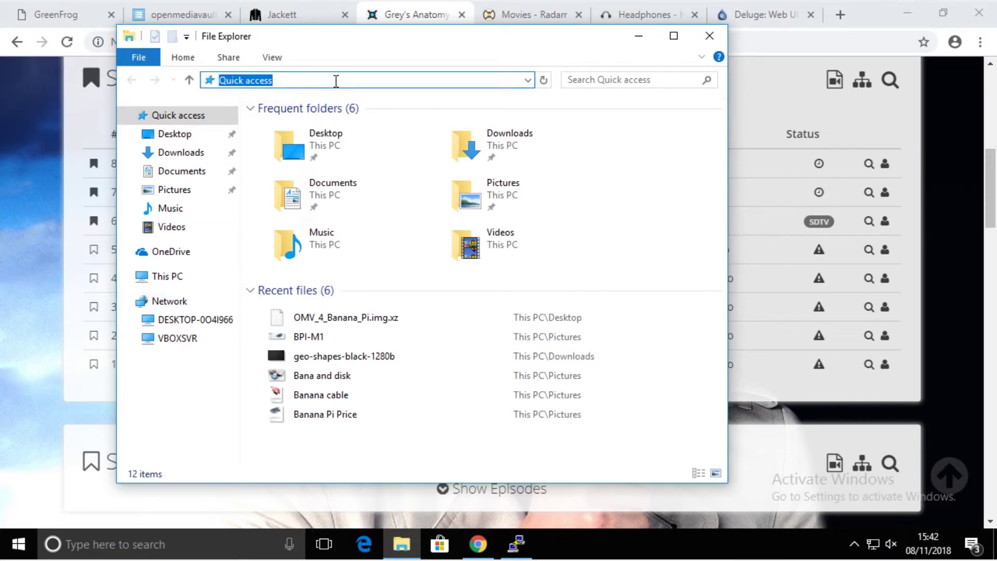
type("\\\\192")
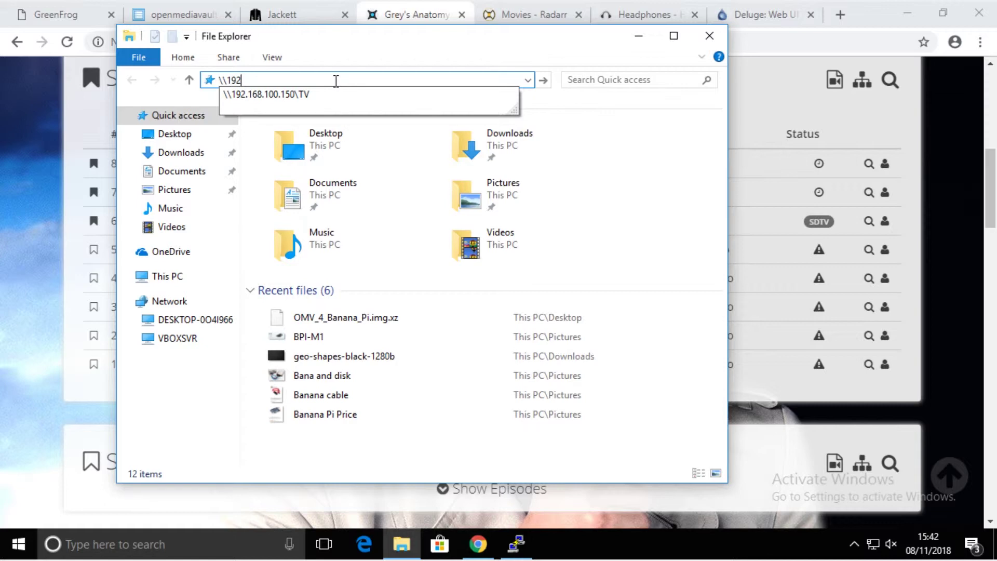
key("Down")
key("Return")
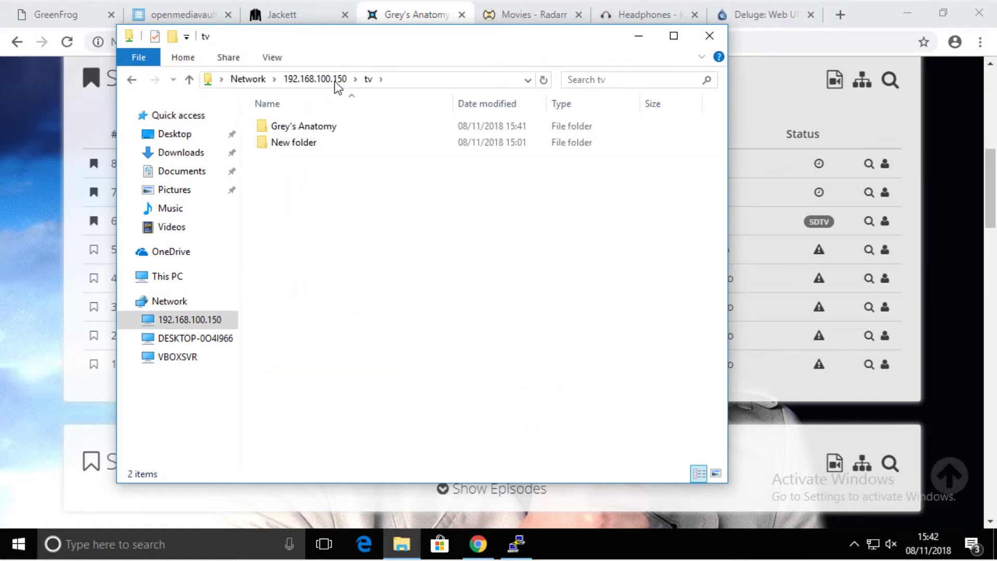
Open Grey's Anatomy > Season 15, locate the episode 6 file, then go back up
left_click(323, 129)
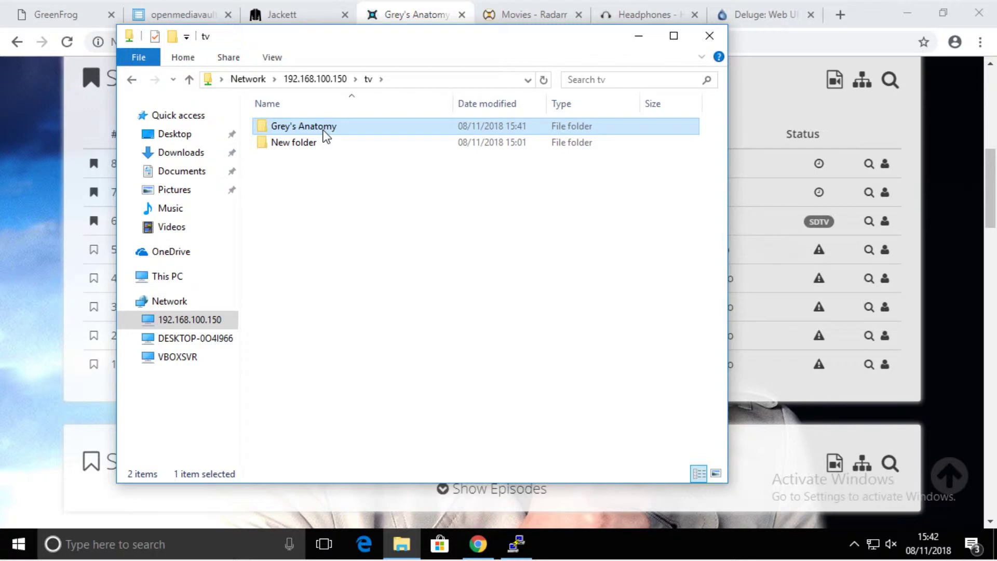
double_click(323, 129)
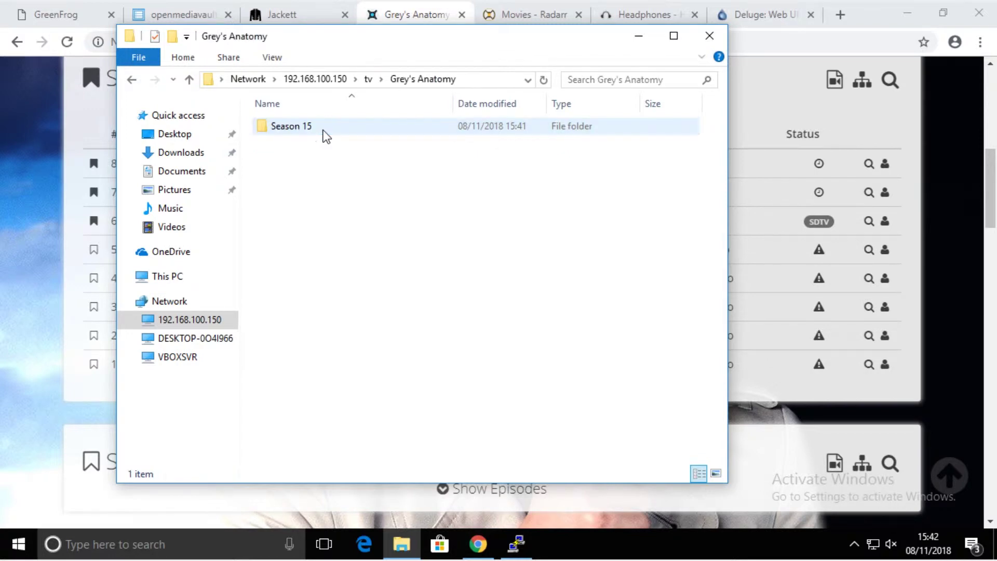
left_click(323, 129)
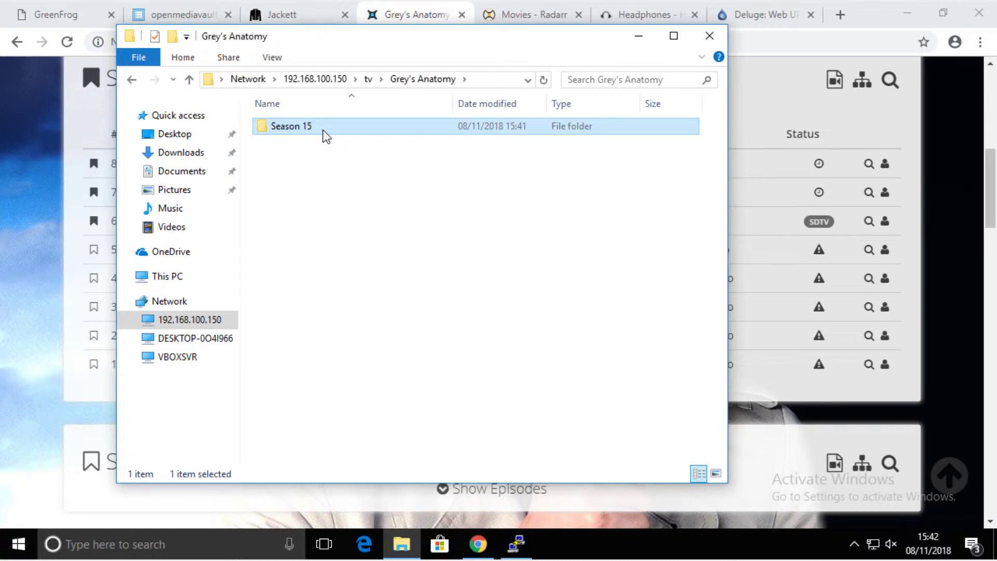
double_click(325, 131)
left_click(436, 136)
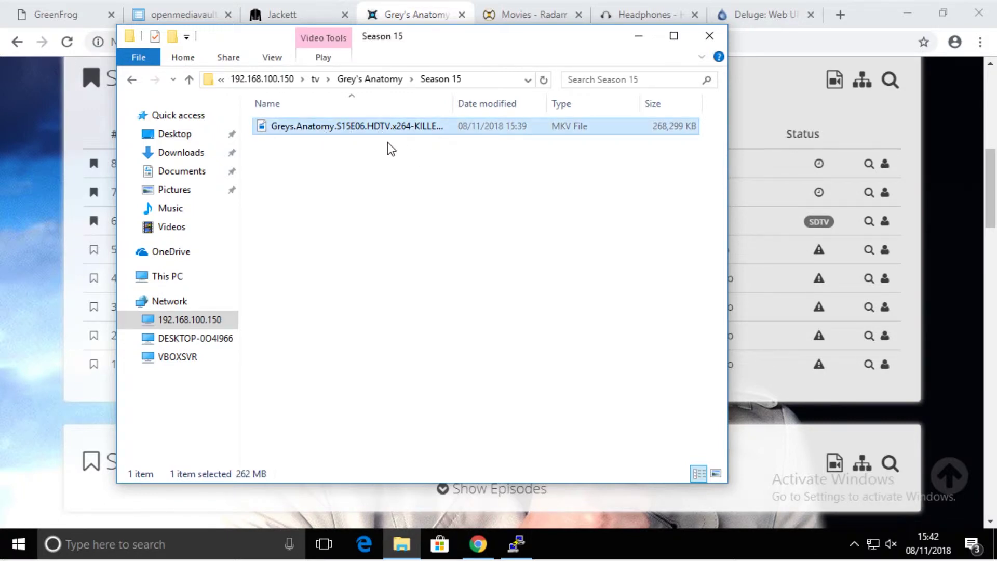
left_click(378, 80)
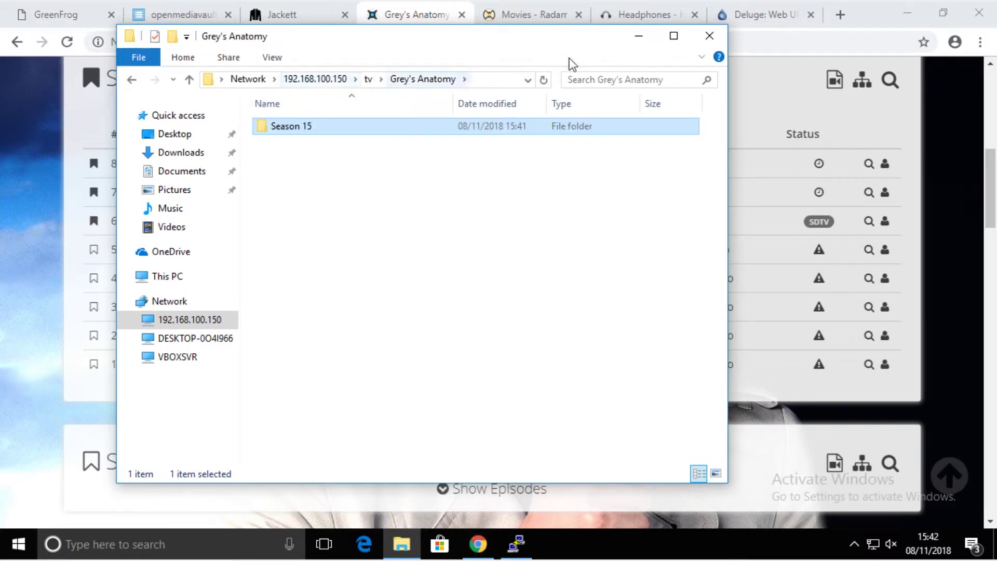
Minimize File Explorer and return to Sonarr's series list
left_click(643, 43)
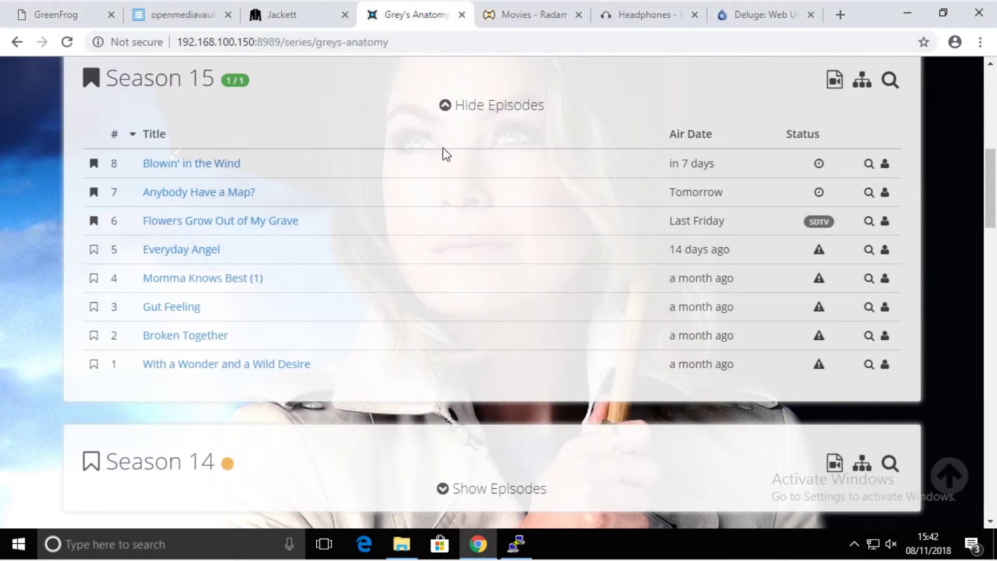
scroll(384, 171, "up", 8)
left_click(248, 123)
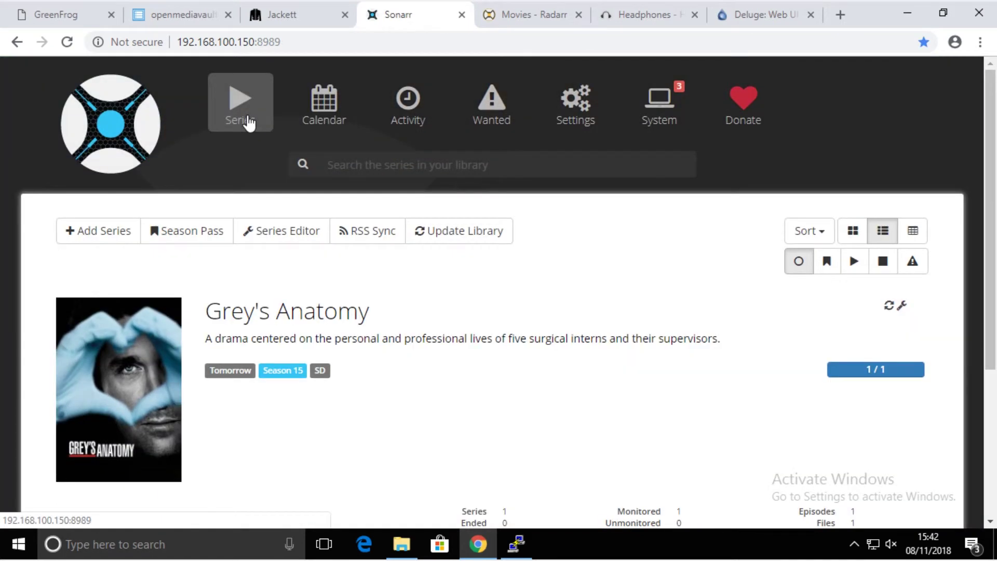
Search 'family' and add Family Guy (1999) to the library, then revisit the series list
left_click(94, 238)
type("family")
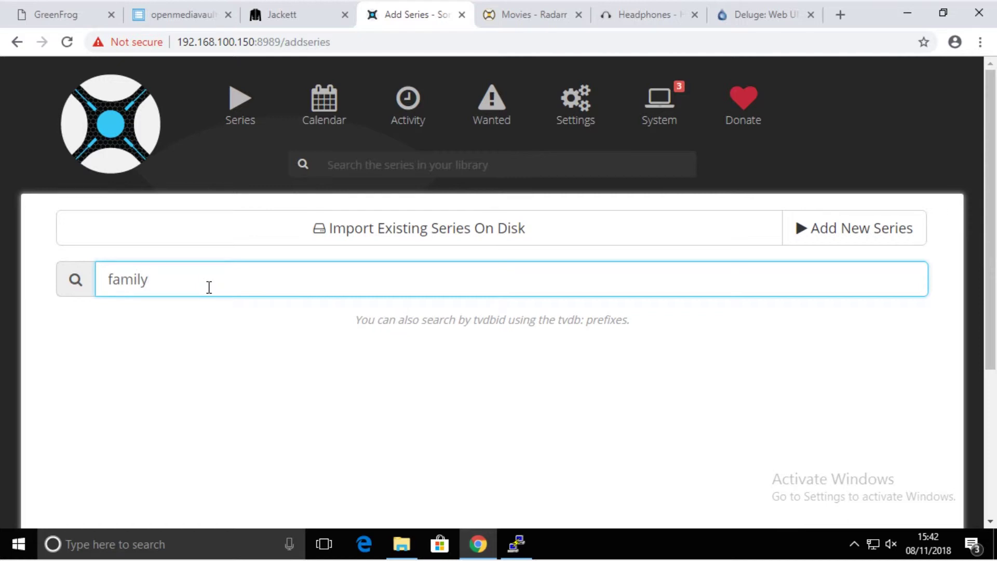
scroll(209, 287, "down", 4)
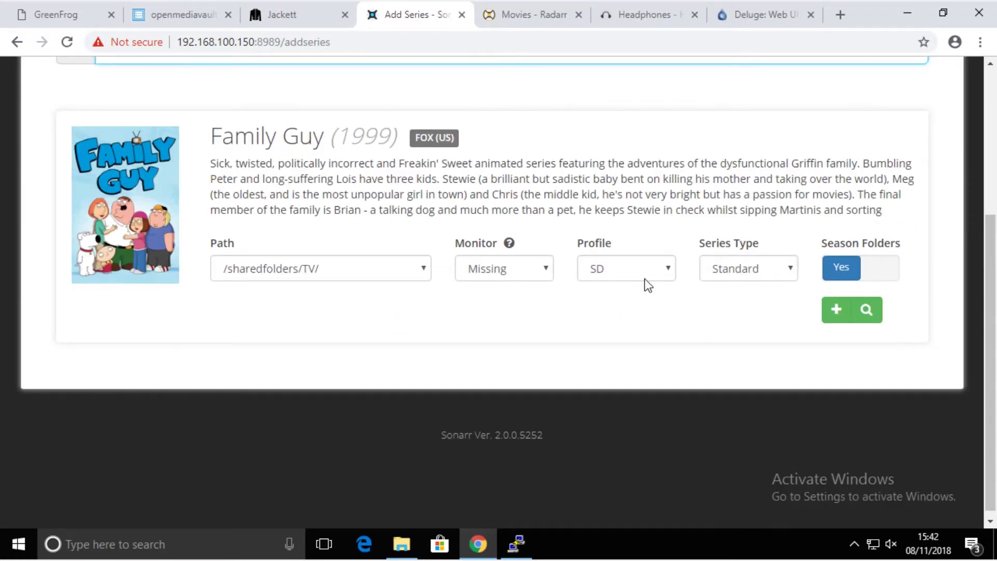
left_click(836, 321)
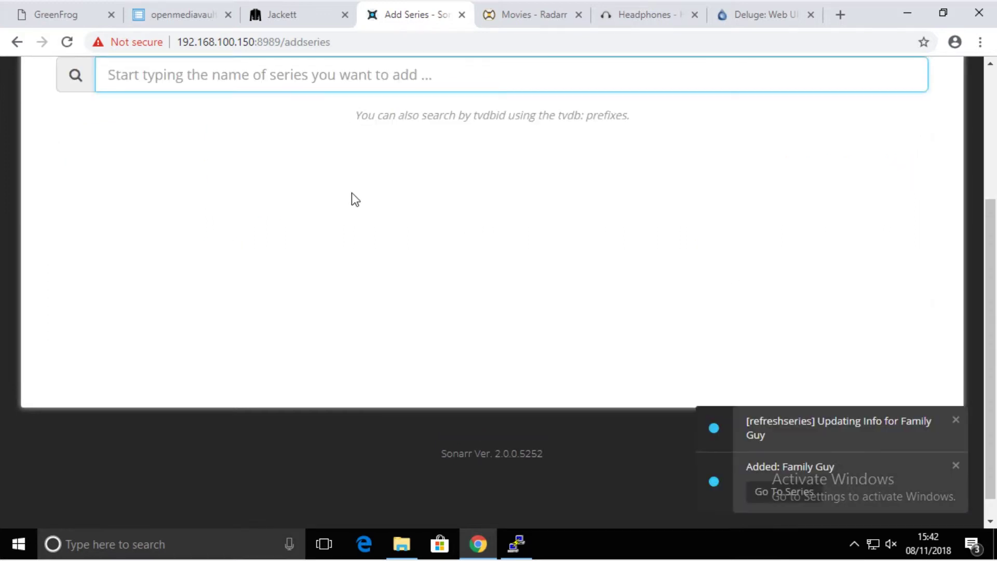
scroll(266, 160, "up", 4)
left_click(237, 109)
scroll(268, 211, "down", 3)
Open Family Guy's details and unmonitor the entire series
left_click(244, 153)
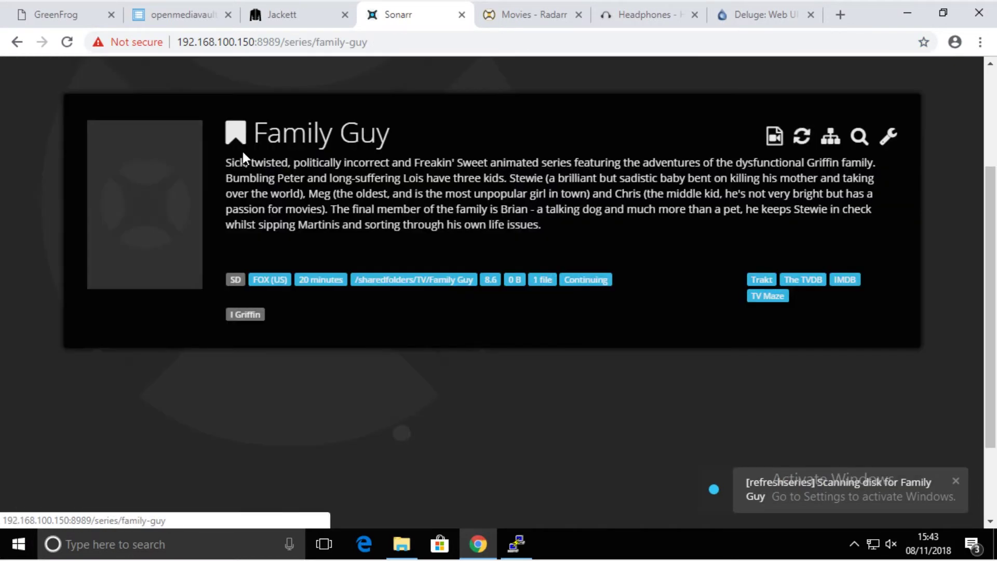
scroll(316, 234, "down", 10)
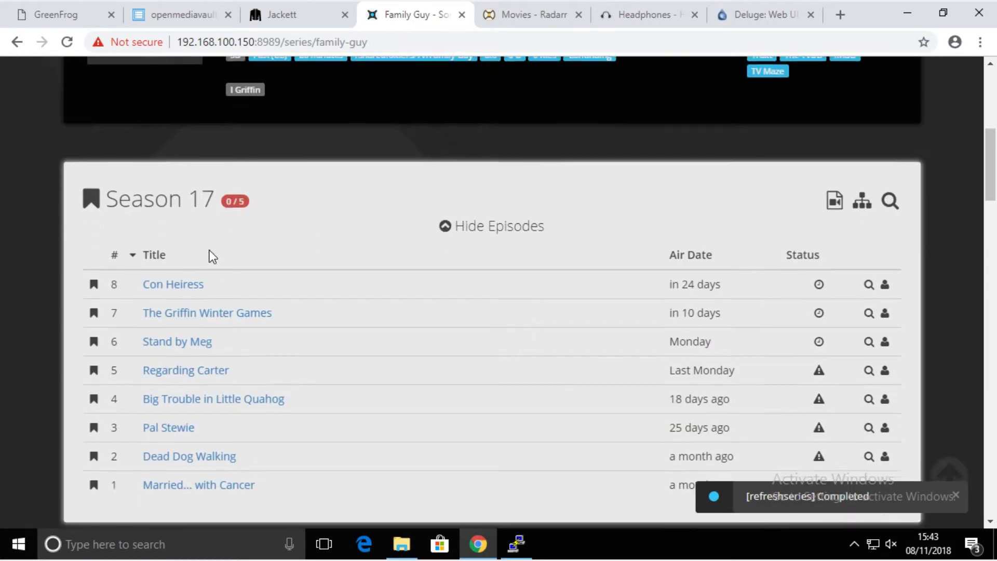
scroll(196, 263, "down", 7)
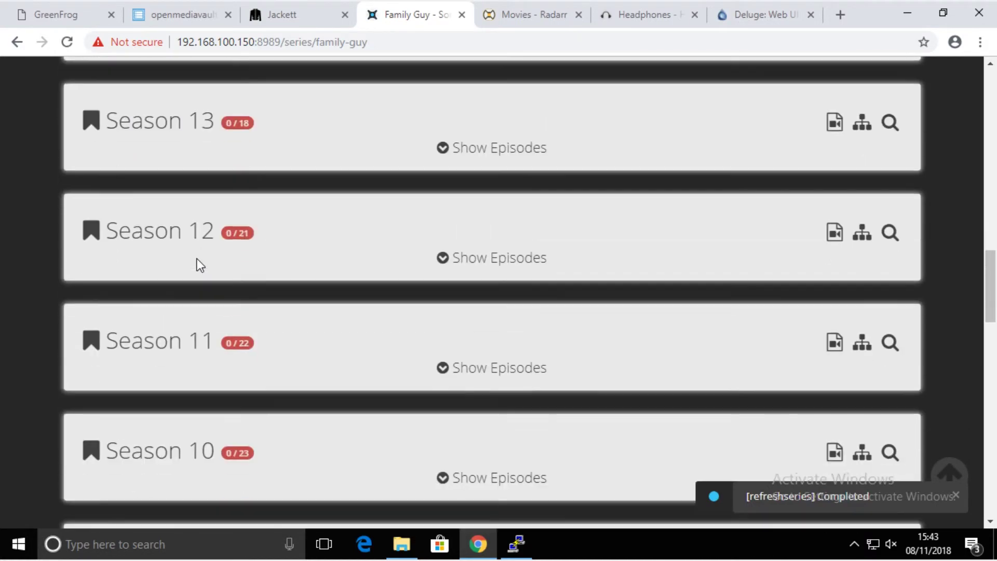
scroll(198, 262, "down", 9)
scroll(197, 262, "up", 20)
scroll(198, 263, "down", 3)
scroll(197, 263, "down", 4)
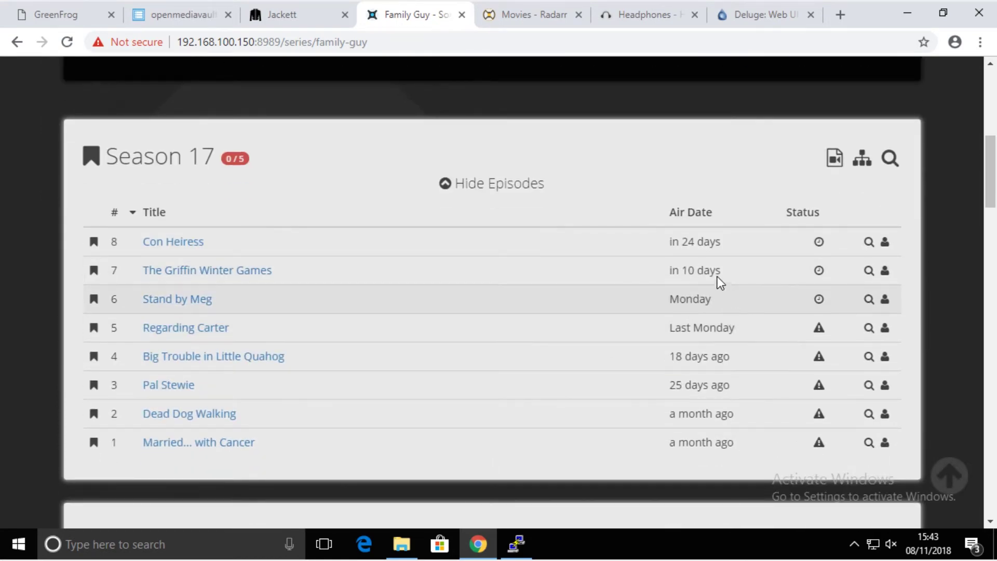
scroll(357, 221, "up", 5)
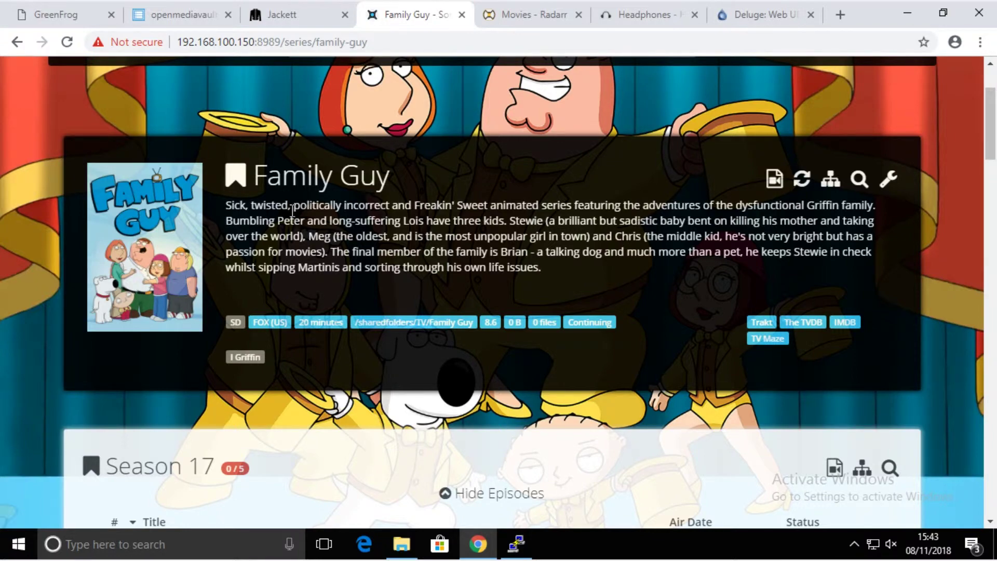
scroll(354, 233, "down", 4)
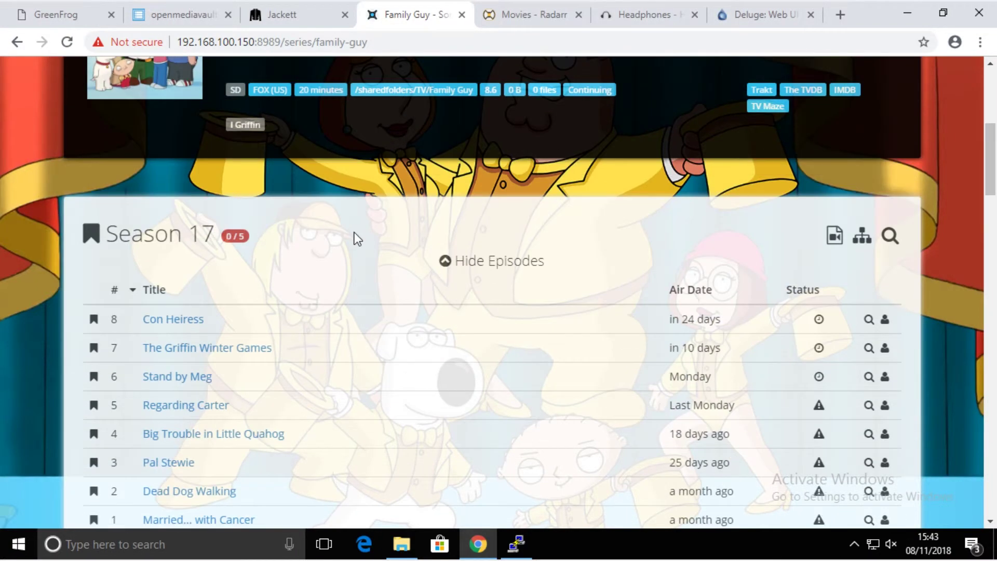
scroll(342, 232, "up", 4)
left_click(237, 176)
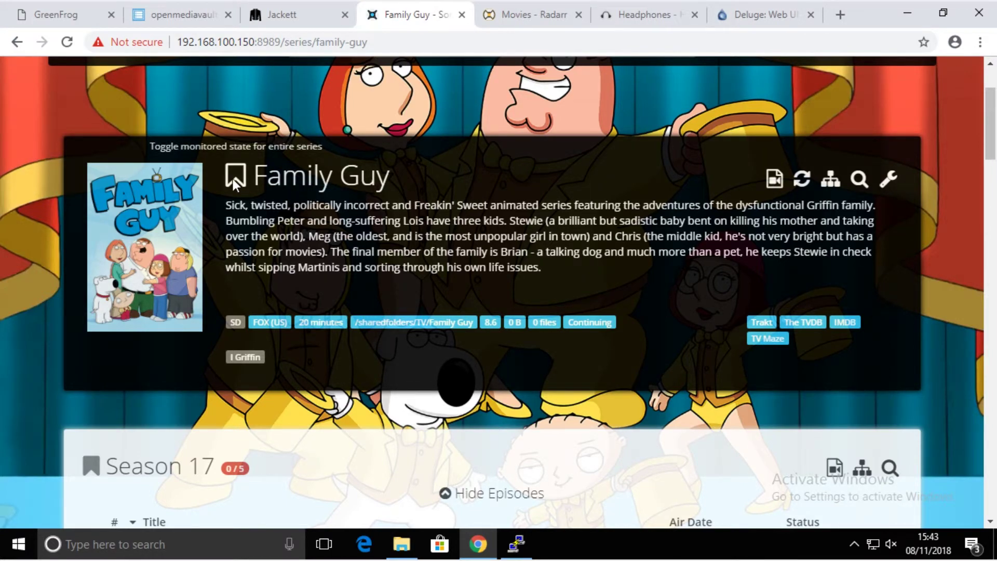
Go back to the series list, where Family Guy now shows 0/314
scroll(288, 196, "up", 3)
left_click(236, 121)
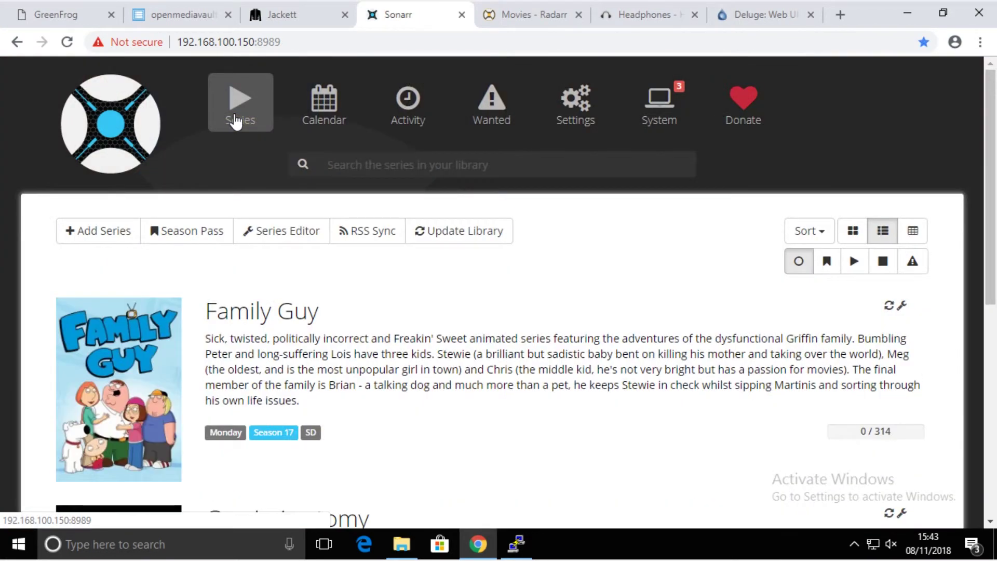
scroll(289, 275, "down", 8)
scroll(297, 282, "up", 4)
scroll(307, 263, "up", 4)
In Radarr's indexer settings, start adding a new Torznab indexer
left_click(516, 18)
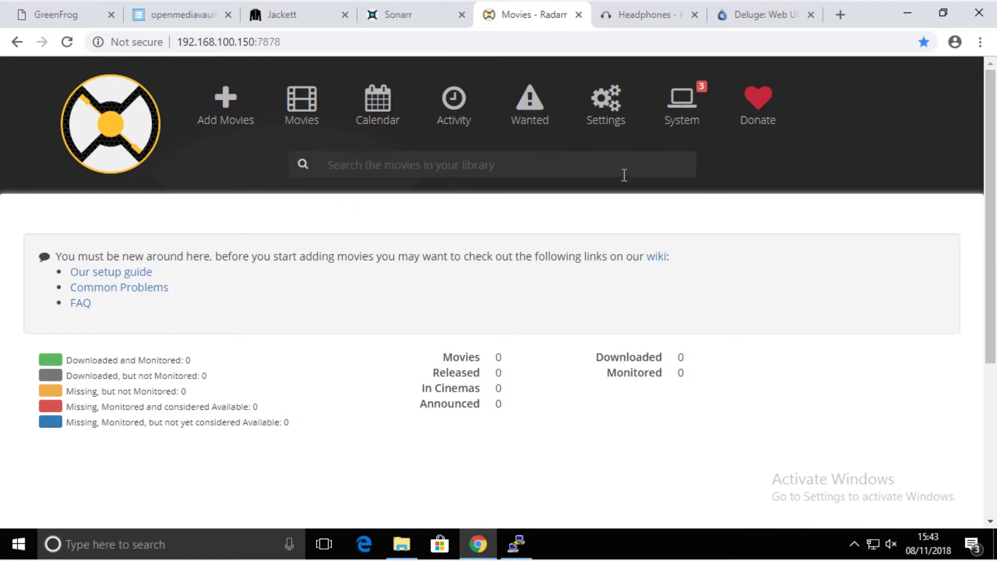
left_click(603, 122)
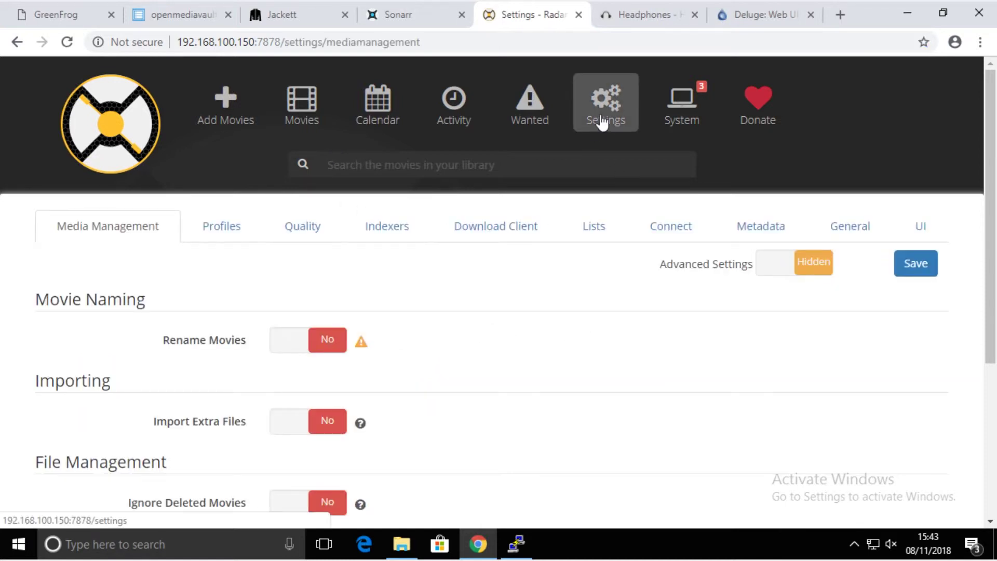
scroll(603, 122, "down", 3)
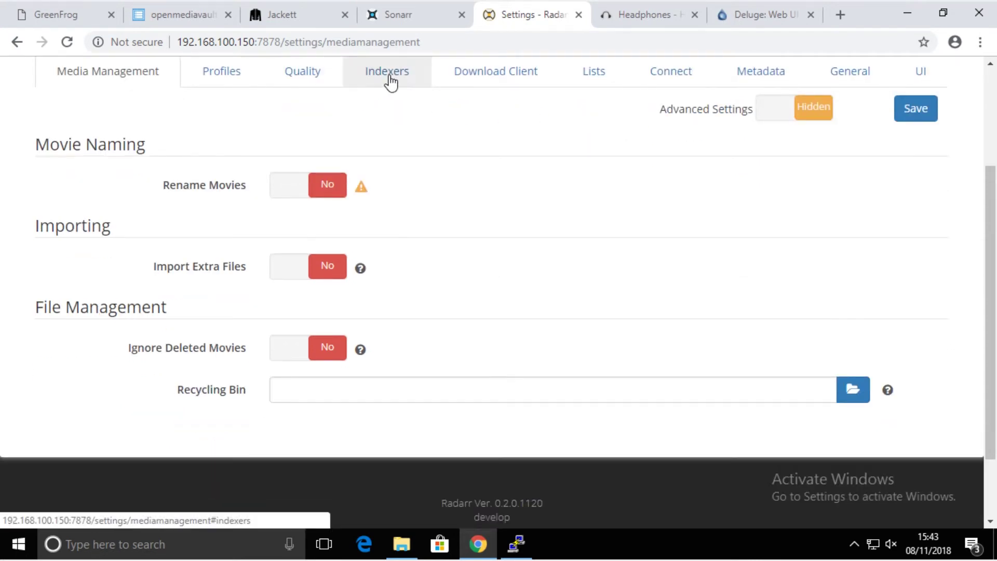
left_click(389, 78)
left_click(187, 215)
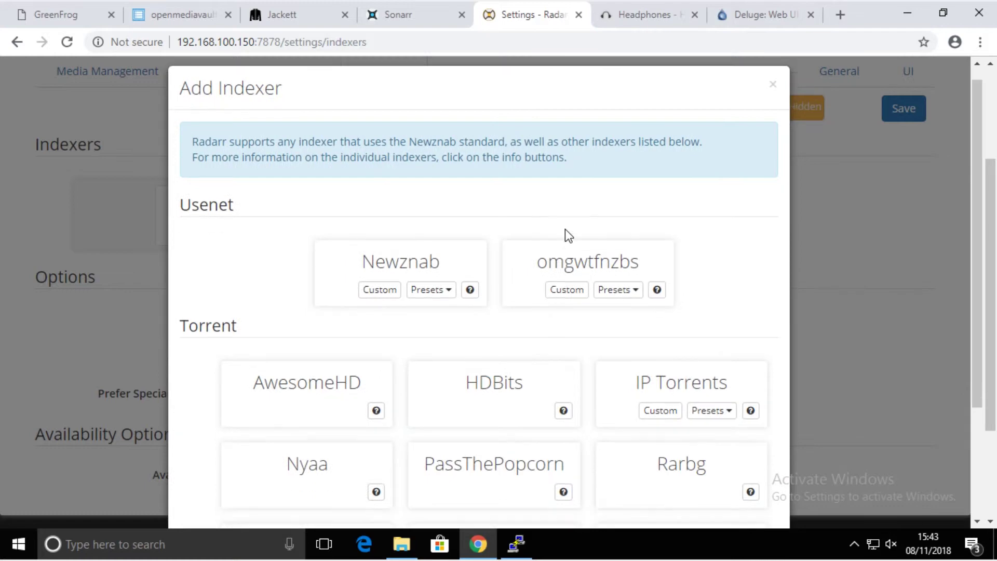
scroll(565, 229, "down", 3)
left_click(668, 391)
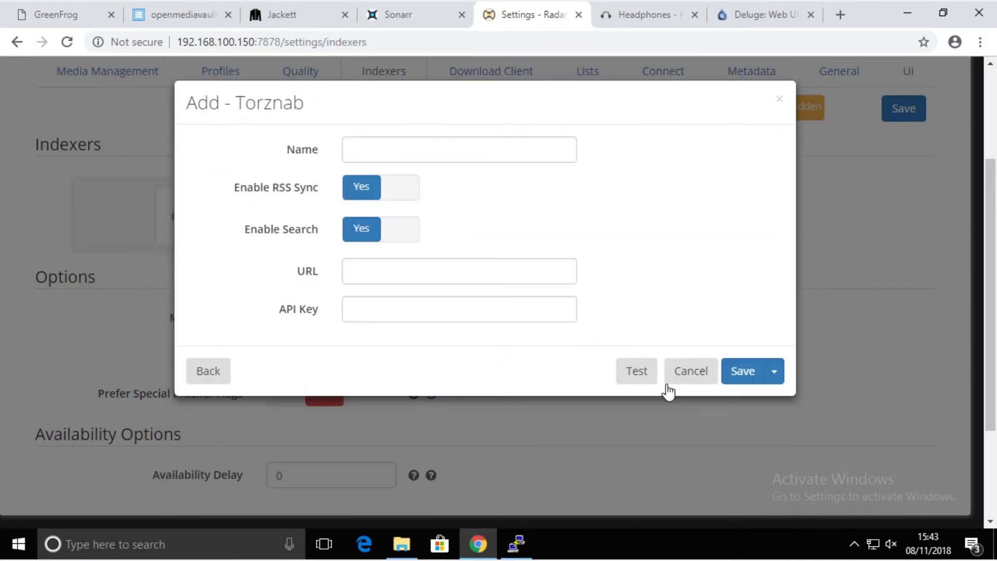
Name the indexer 'ett' and paste in Jackett's ETTV Torznab feed URL
left_click(393, 149)
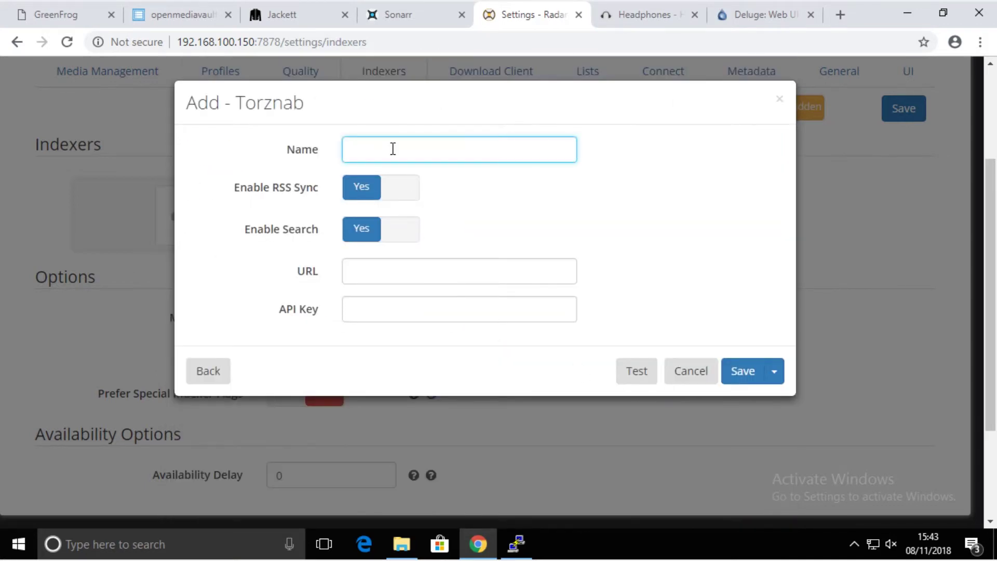
type("ett")
double_click(393, 149)
left_click(413, 275)
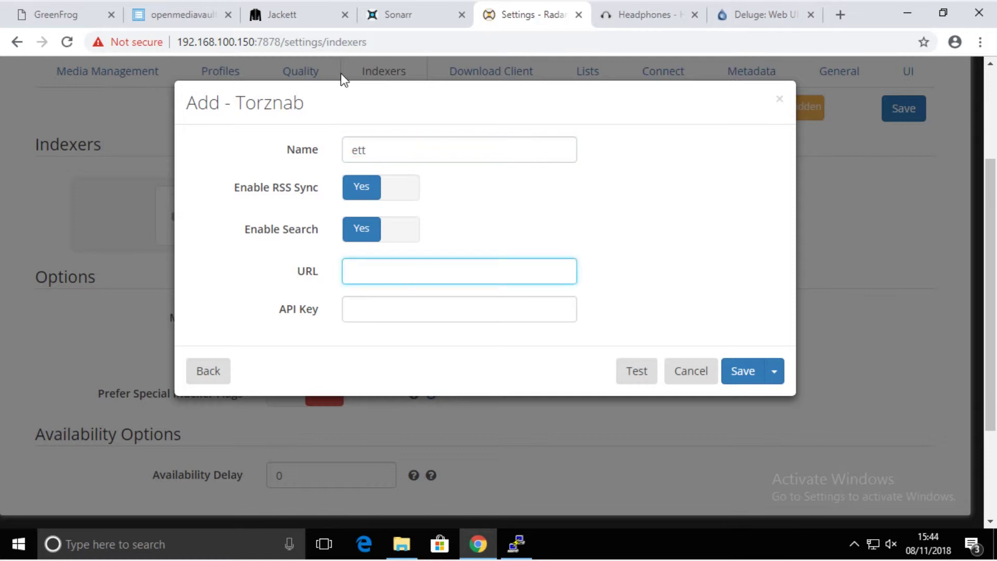
left_click(295, 20)
left_click(590, 277)
left_click(532, 17)
type("http://192.168.100.150:9117/api/v2.0/indexers/ettv/results/torznab/")
Paste Jackett's API key into the ett indexer, test the connection and save it
left_click(293, 17)
double_click(659, 117)
right_click(658, 116)
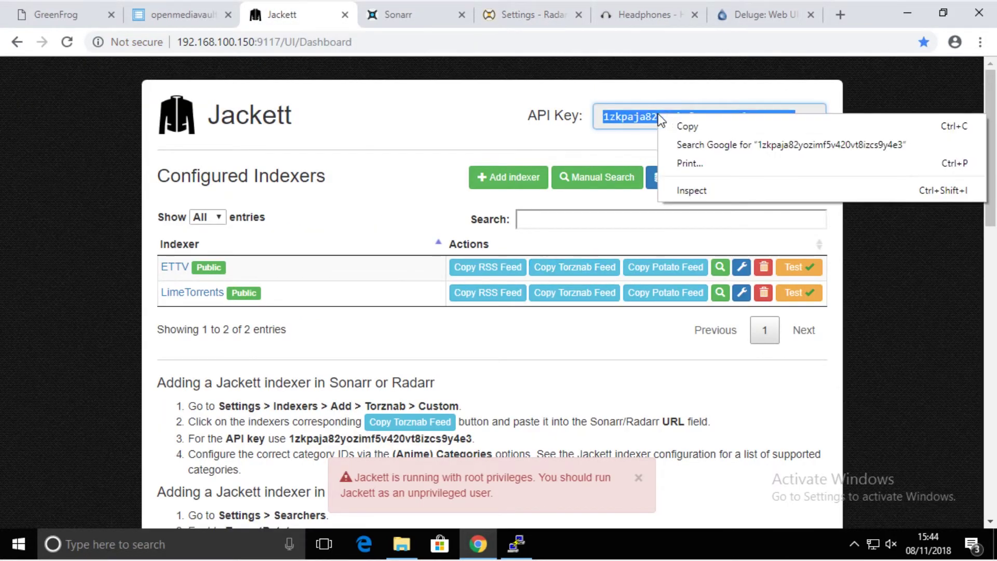
left_click(712, 129)
left_click(505, 16)
left_click(376, 313)
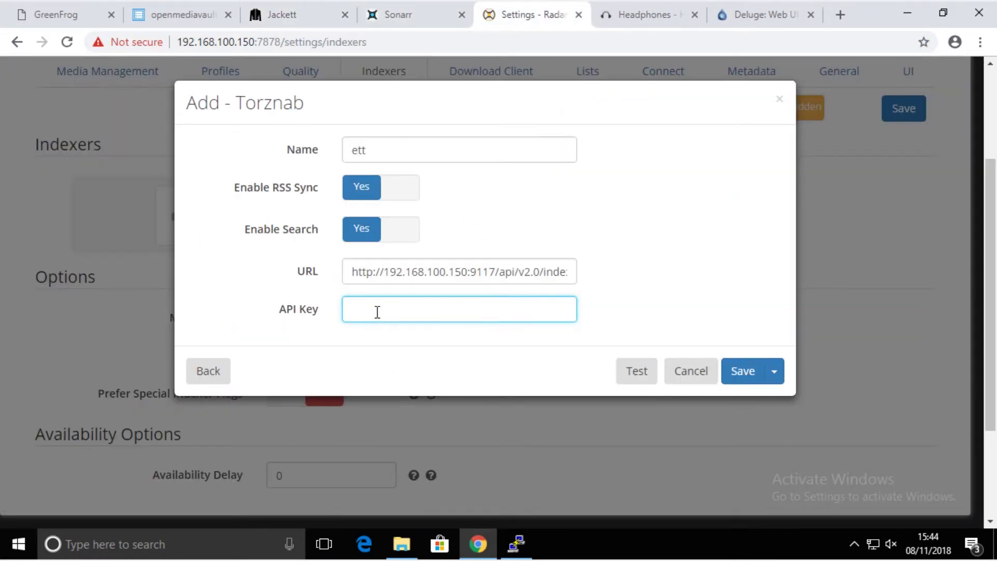
key("ctrl+v")
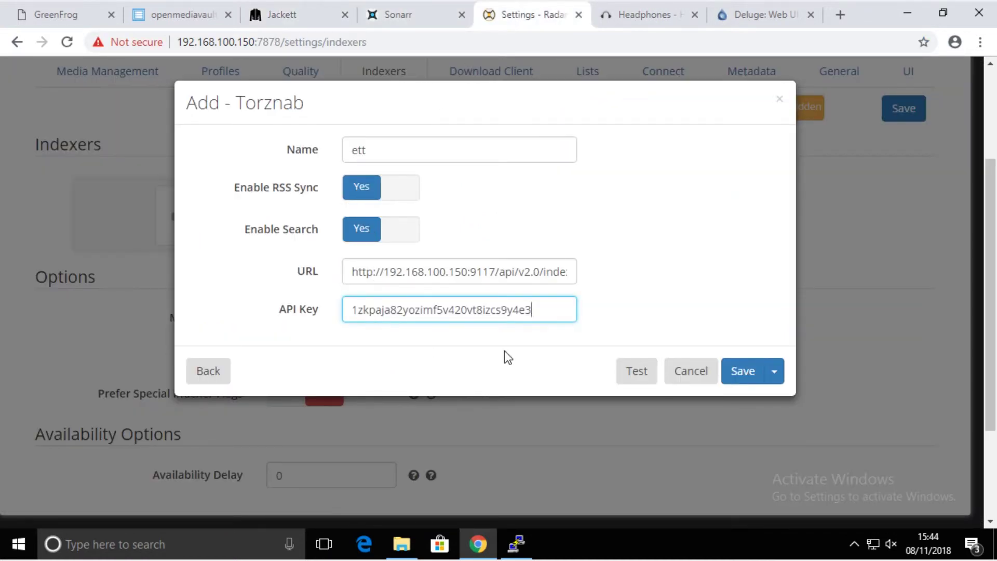
left_click(637, 372)
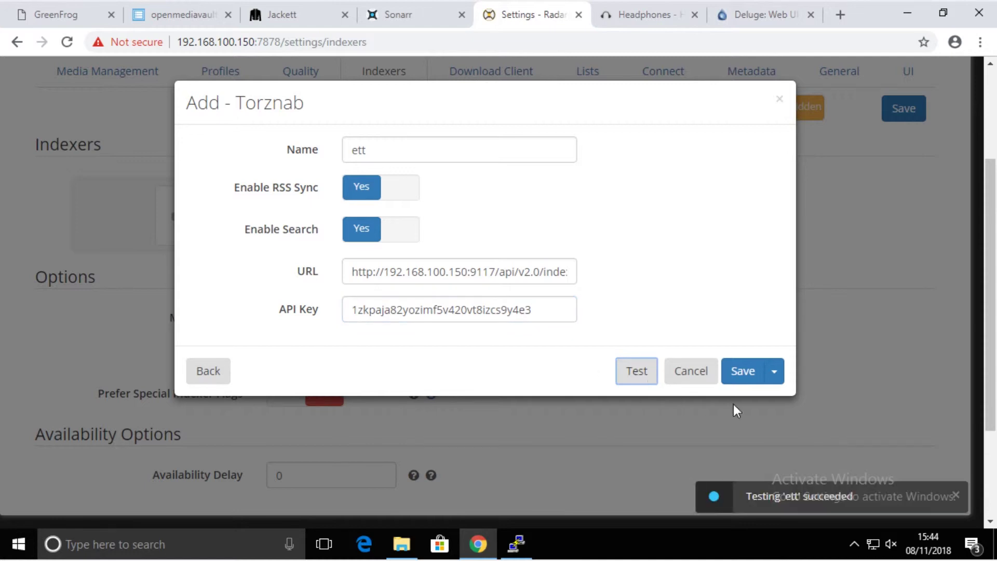
left_click(746, 375)
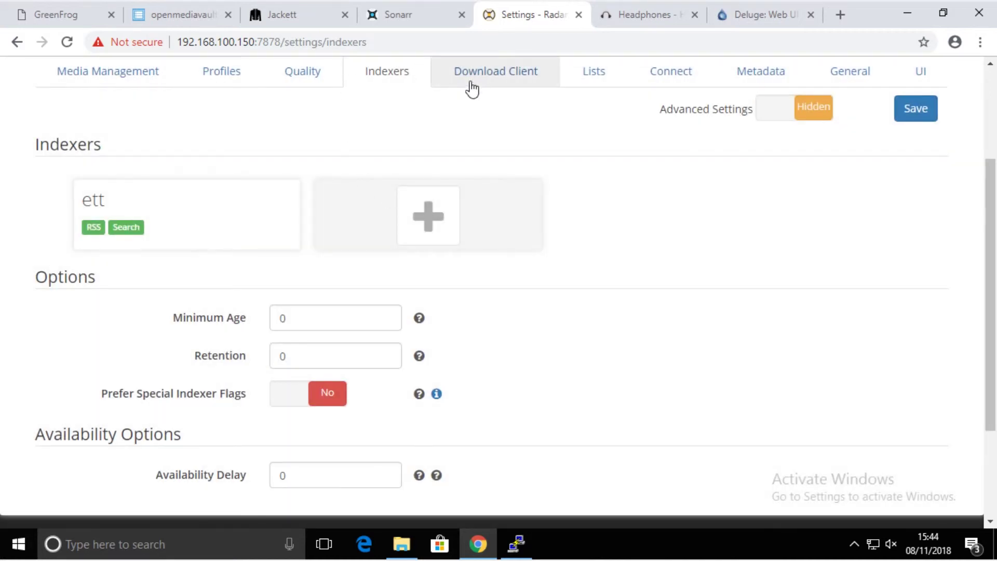
Add a Deluge download client named 'deluge', test and save it, declining the browser password prompt
left_click(473, 78)
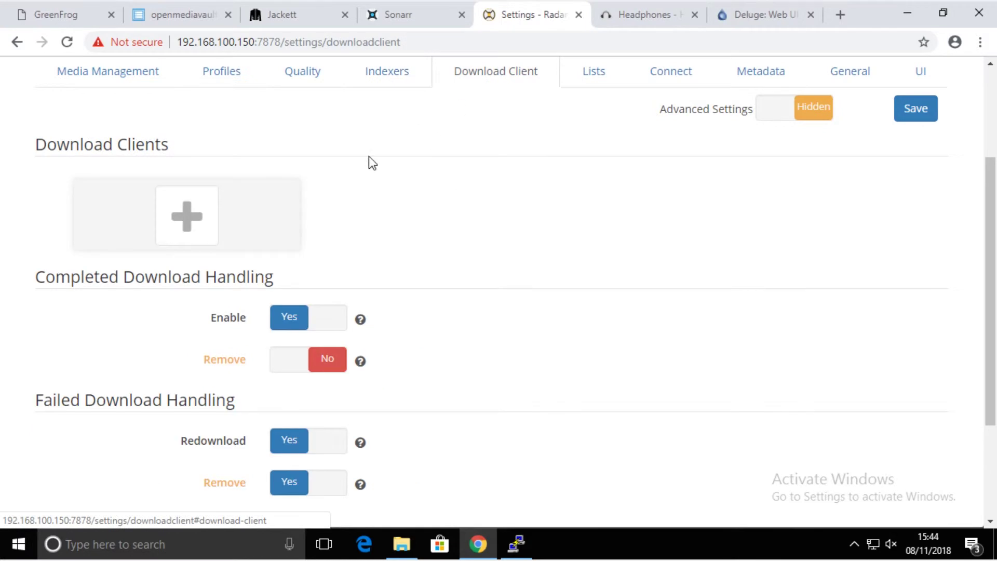
left_click(186, 215)
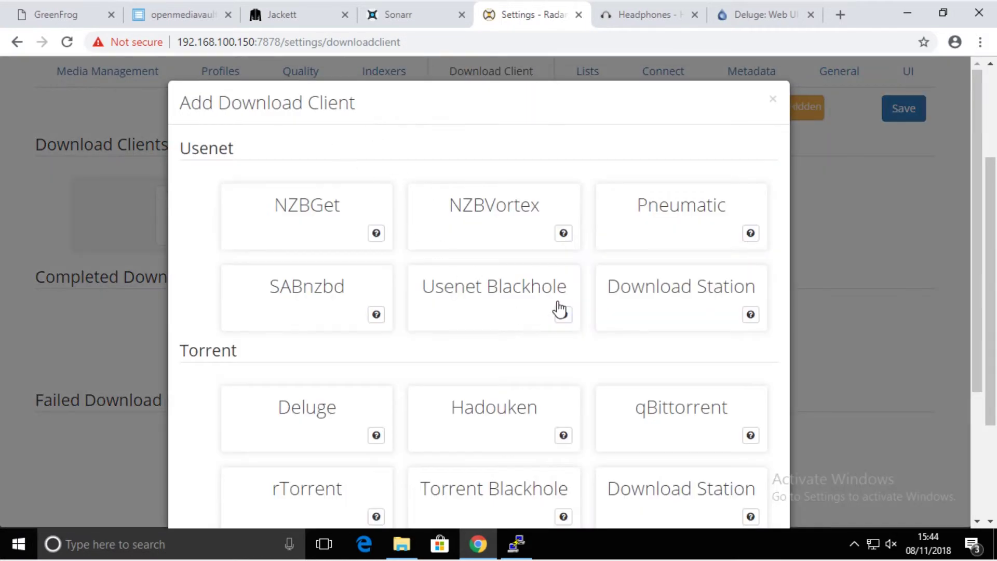
scroll(470, 292, "down", 3)
left_click(289, 254)
left_click(365, 86)
type("deluge")
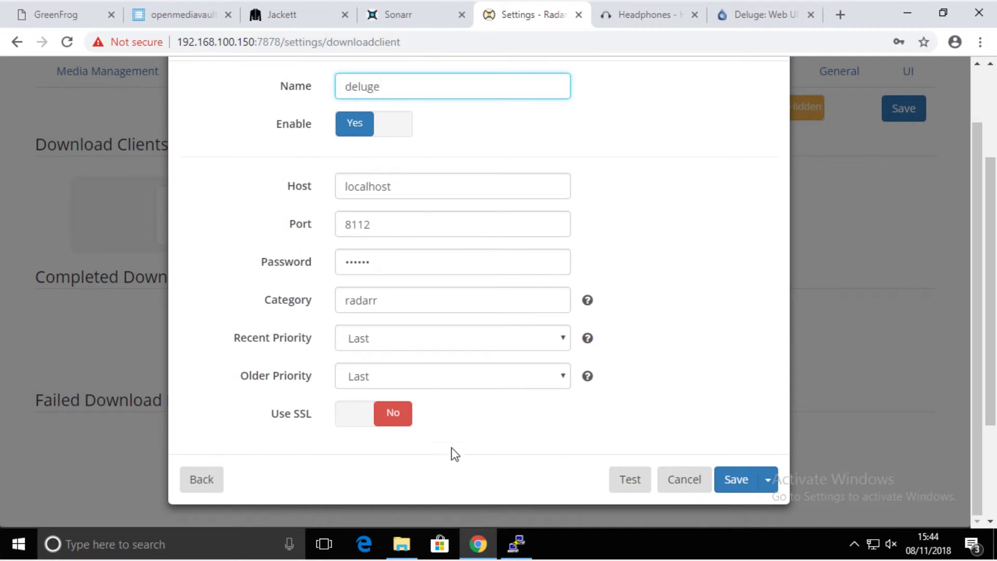
left_click(631, 481)
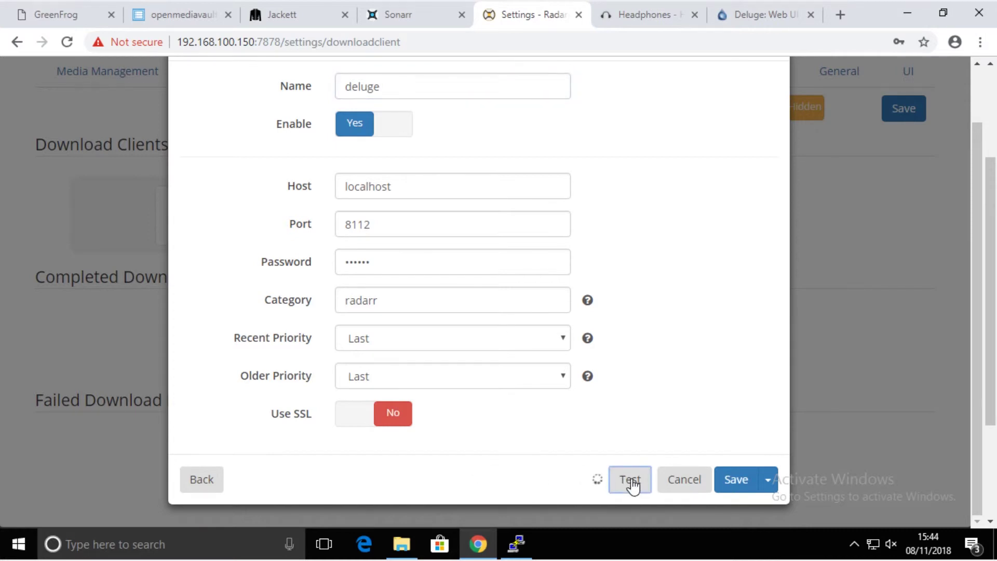
left_click(731, 482)
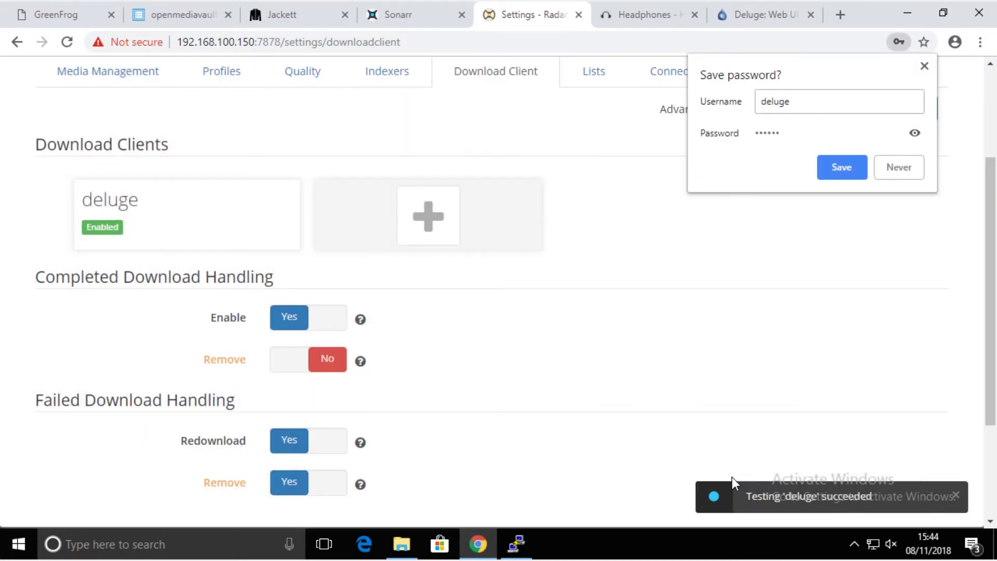
left_click(897, 171)
scroll(429, 135, "up", 3)
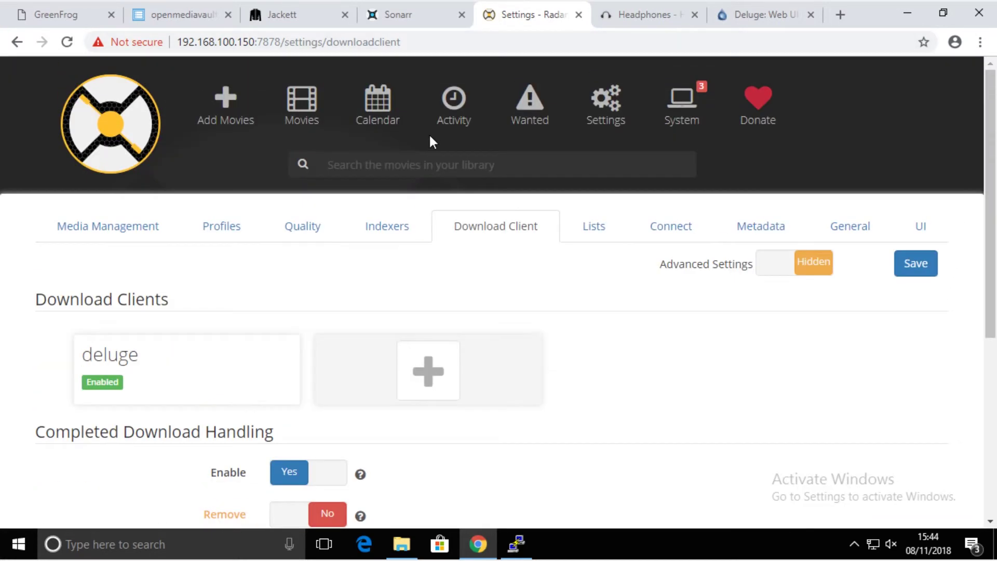
Search the Add Movies page for 'alien' and scroll through the results
left_click(226, 102)
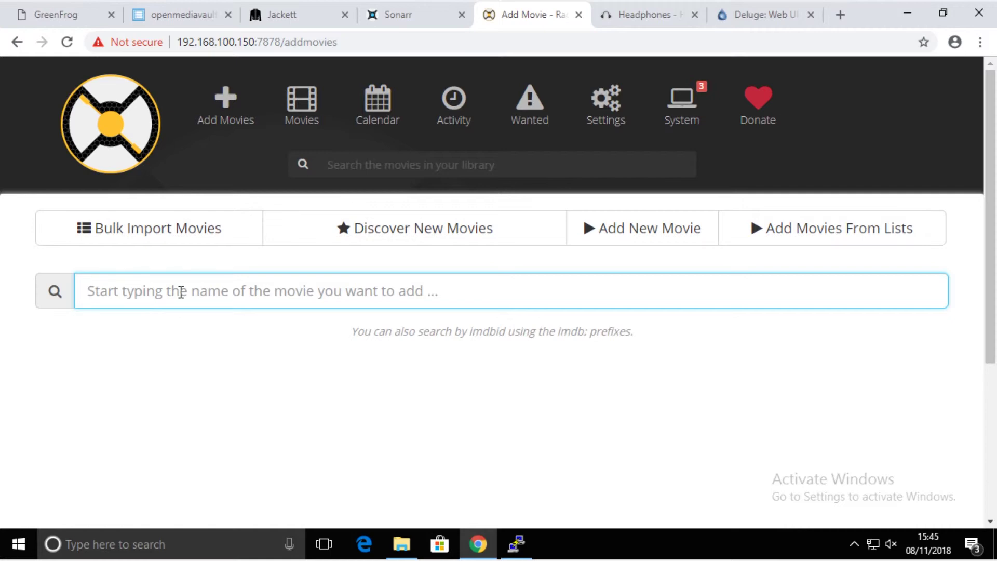
type("alien")
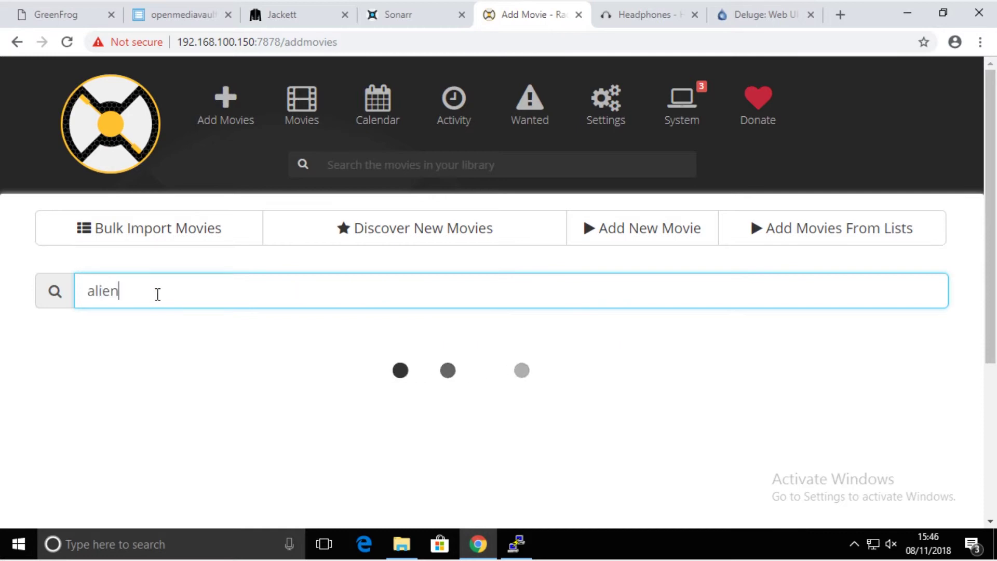
scroll(157, 296, "down", 5)
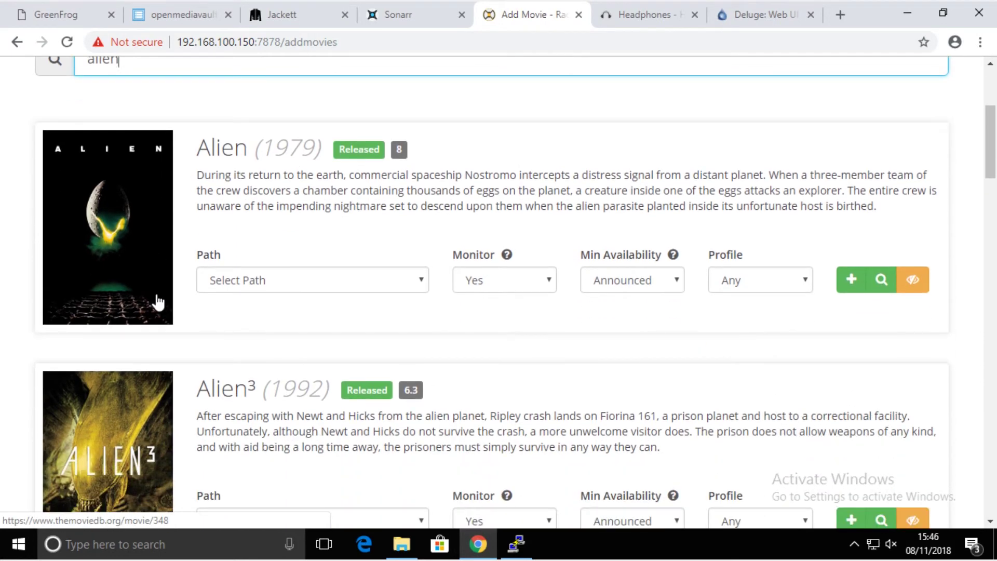
scroll(239, 176, "down", 4)
scroll(239, 175, "down", 5)
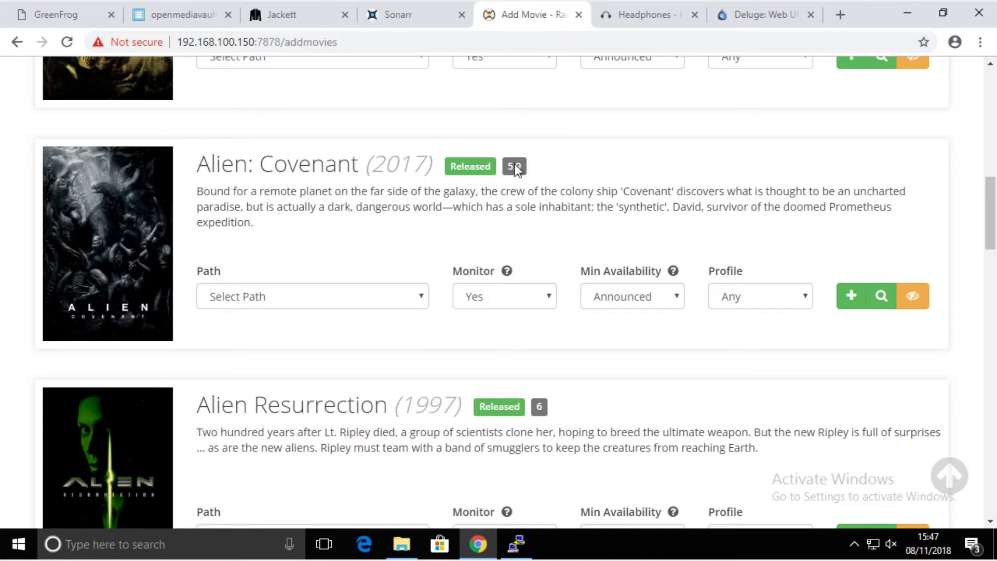
scroll(510, 196, "down", 6)
Try adding Alien: Covenant and check its Path options, which have no folder set
mouse_move(511, 202)
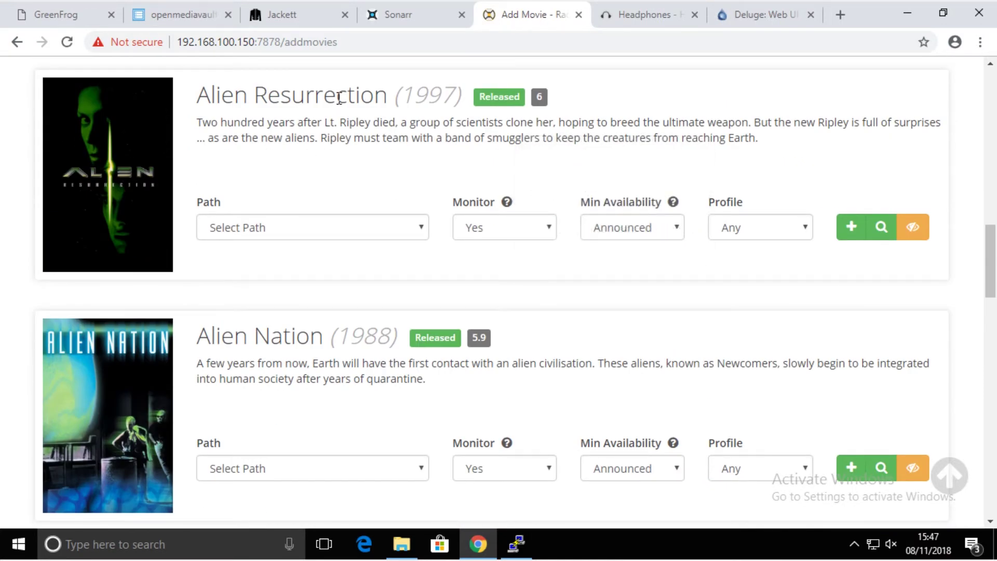
scroll(339, 97, "up", 6)
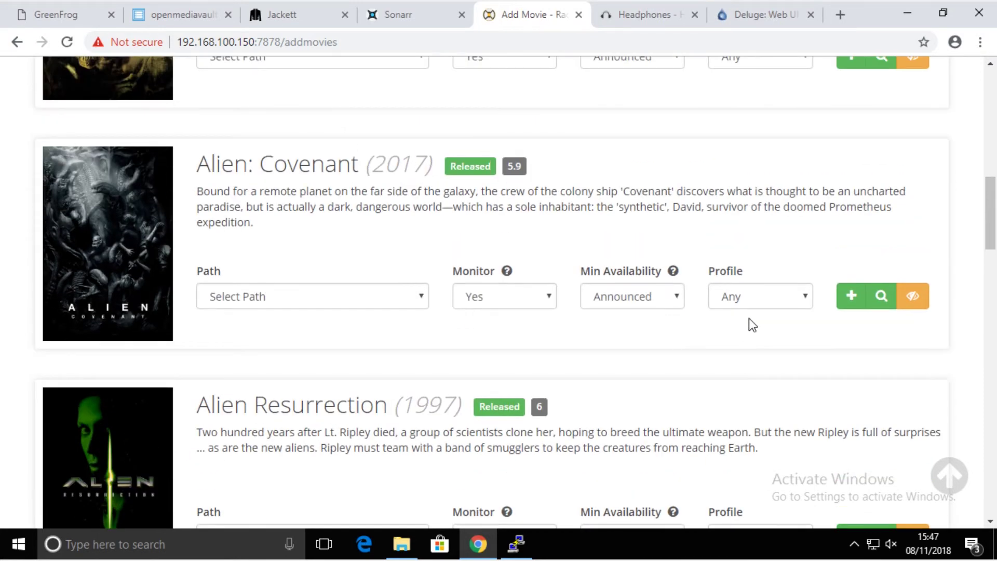
left_click(847, 300)
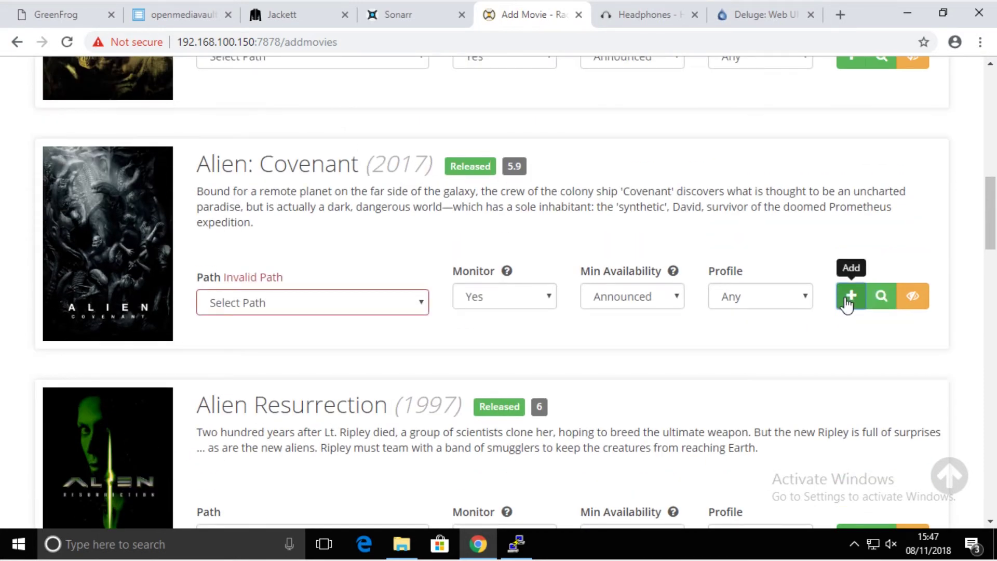
left_click(326, 299)
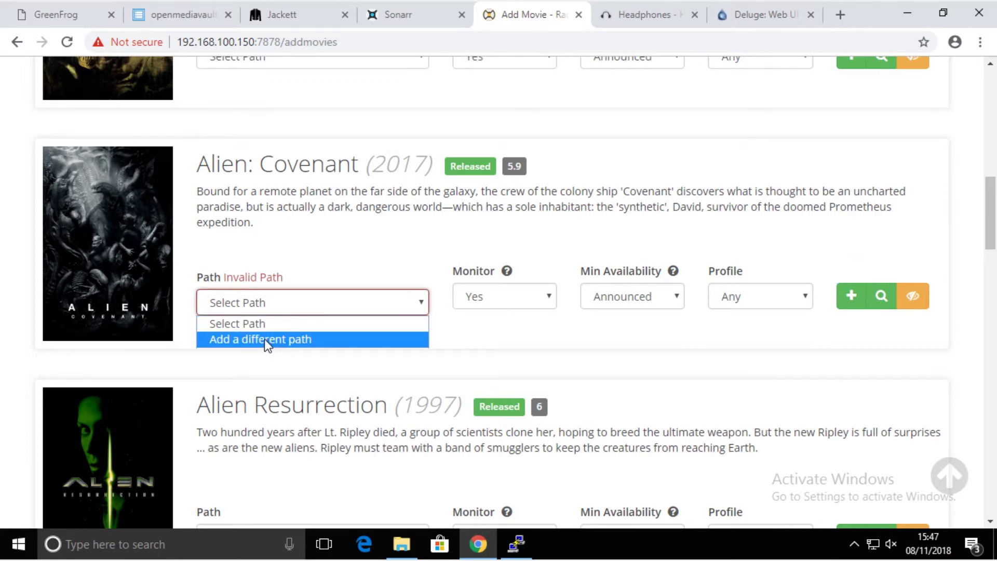
left_click(279, 305)
scroll(322, 283, "up", 13)
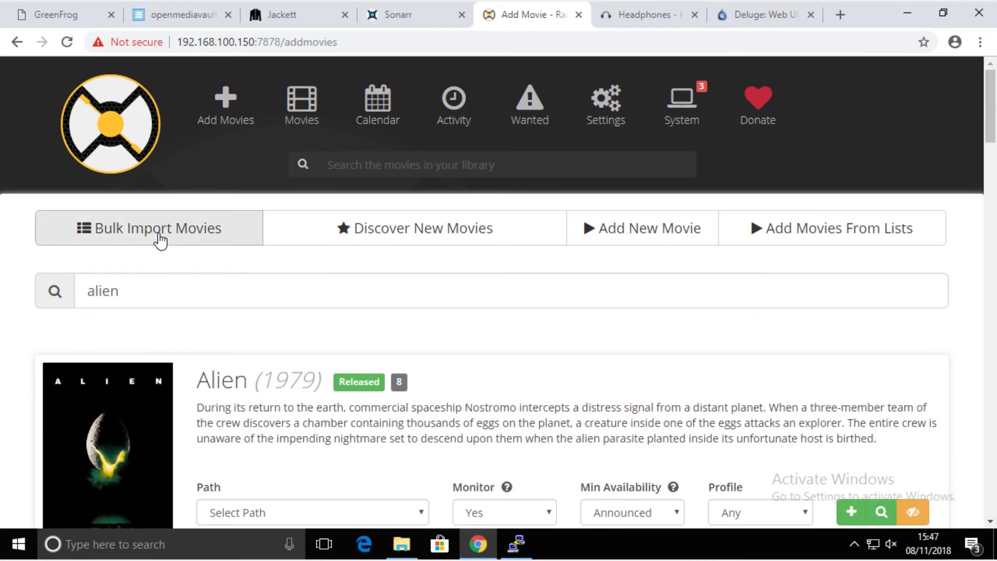
Bulk-import from /sharedfolders/Movies/ via the folder browser; no existing movies are found
left_click(160, 236)
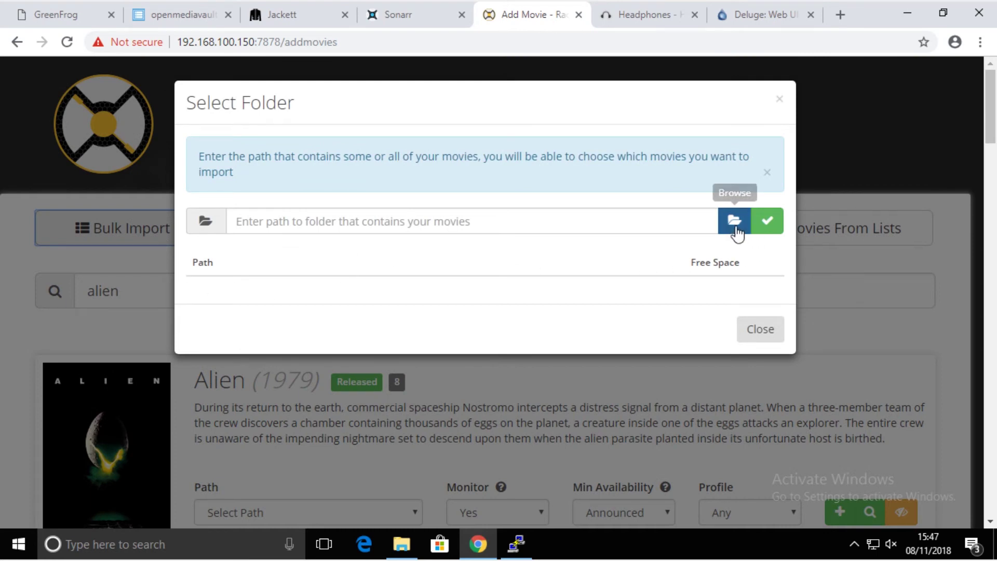
left_click(734, 230)
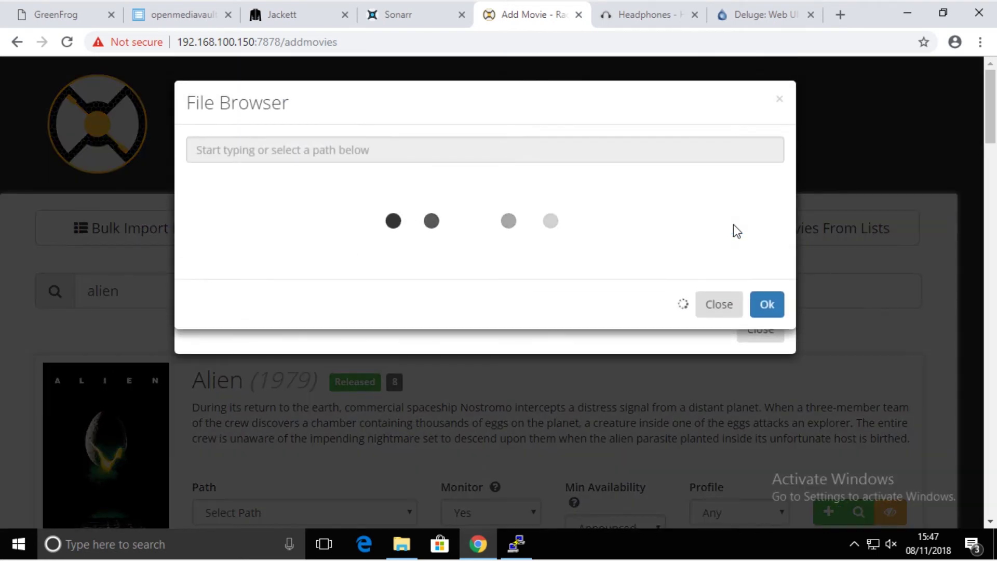
scroll(303, 229, "down", 6)
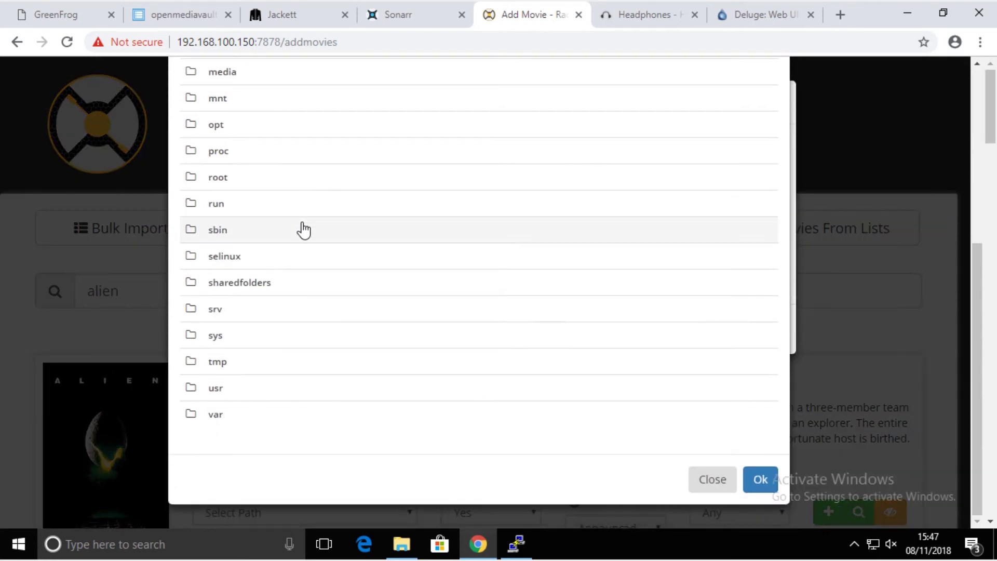
left_click(258, 284)
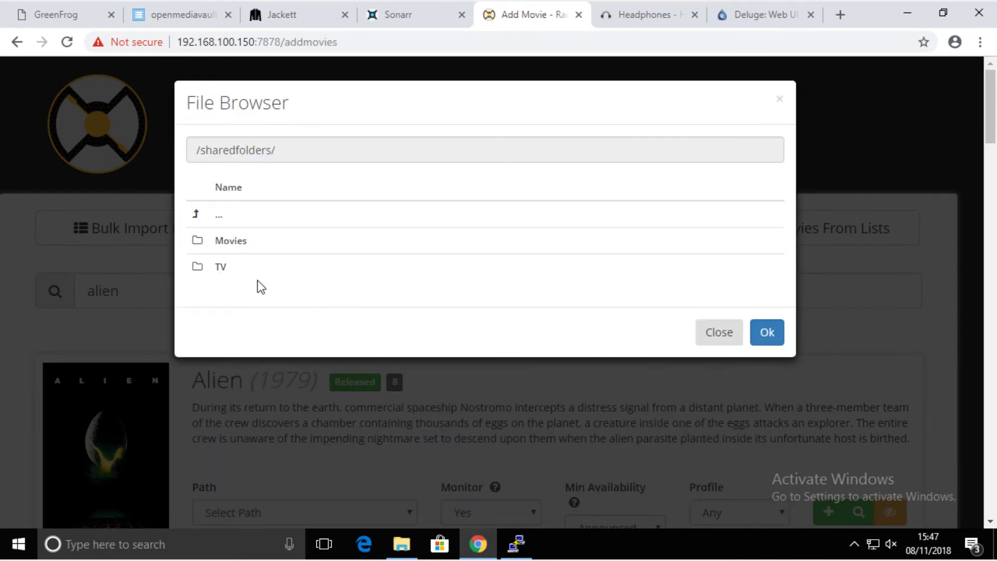
left_click(236, 242)
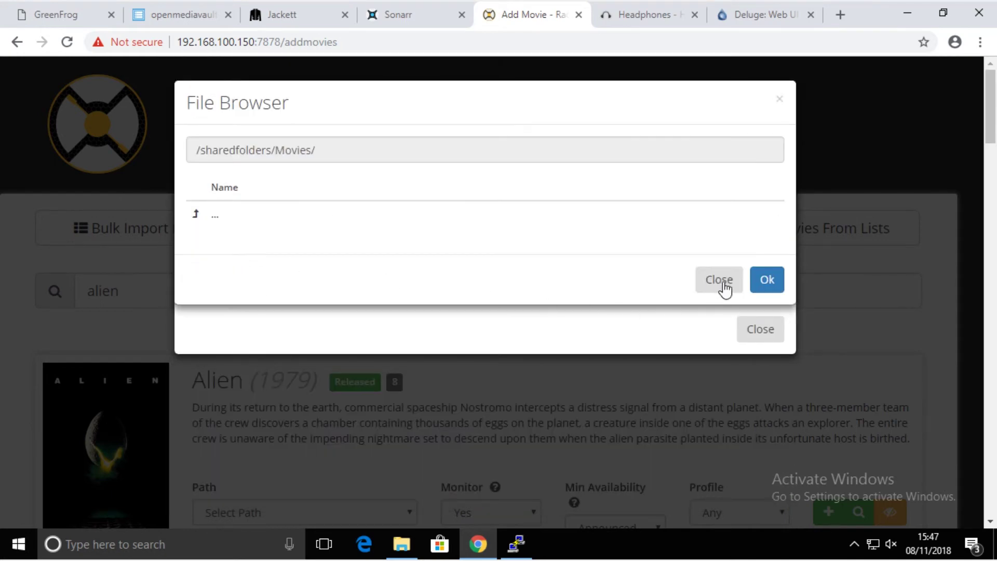
left_click(774, 285)
left_click(776, 234)
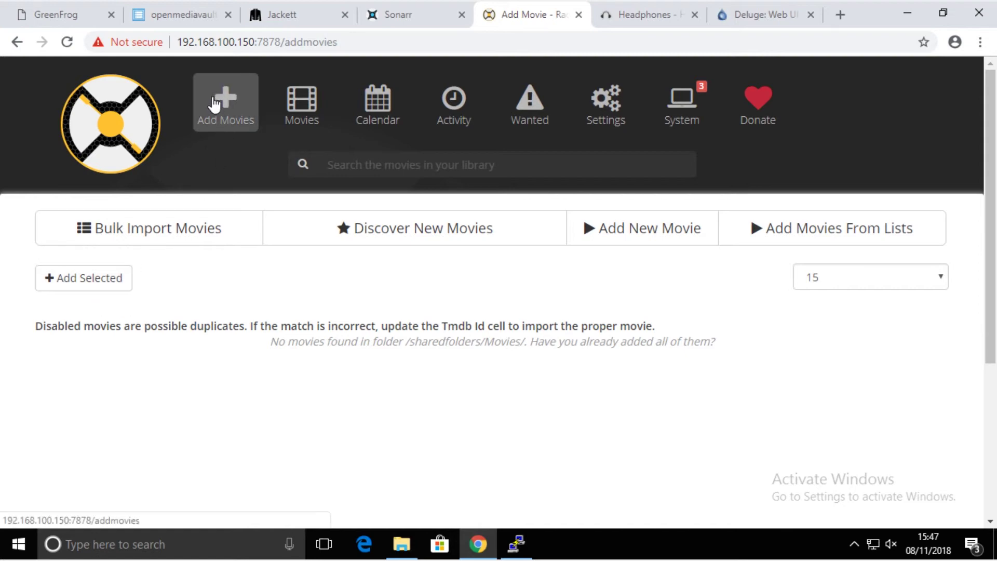
Search the Add Movies page again for 'alien'
left_click(321, 111)
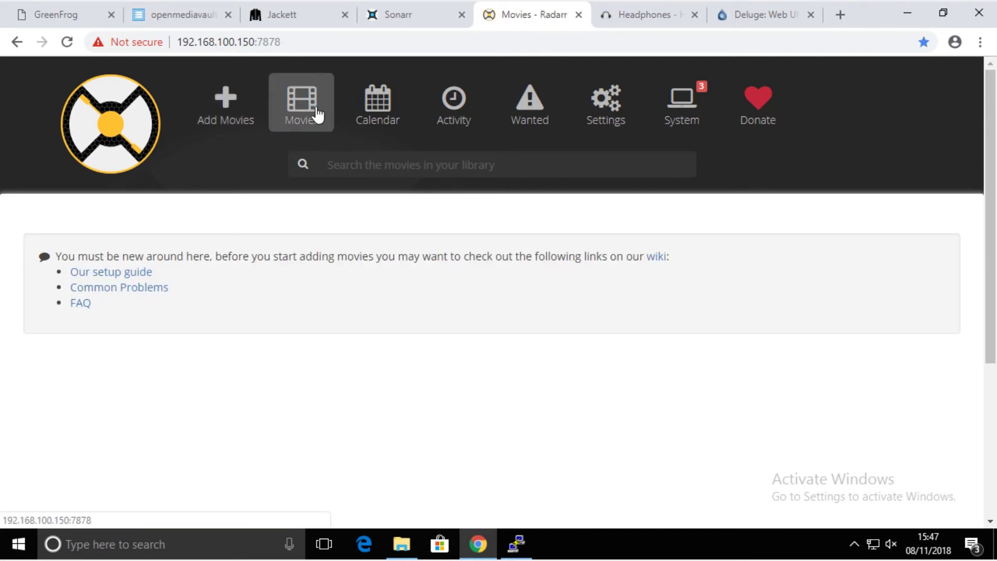
left_click(258, 107)
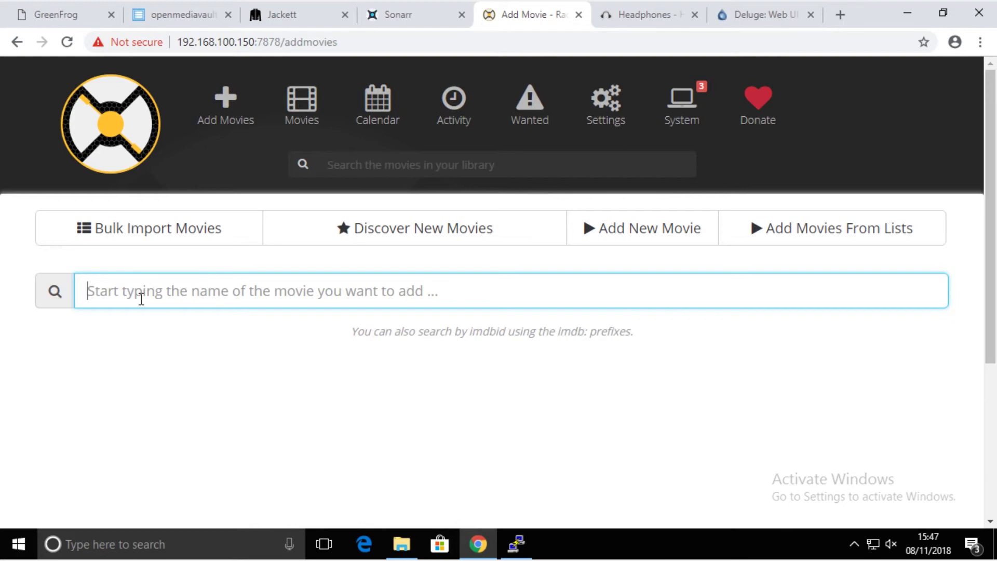
type("alien")
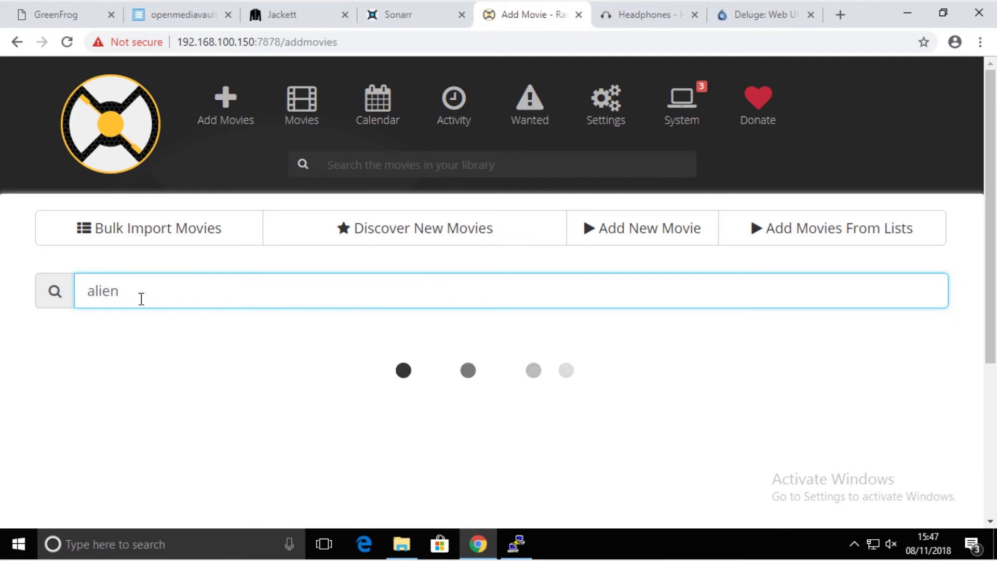
scroll(167, 307, "down", 4)
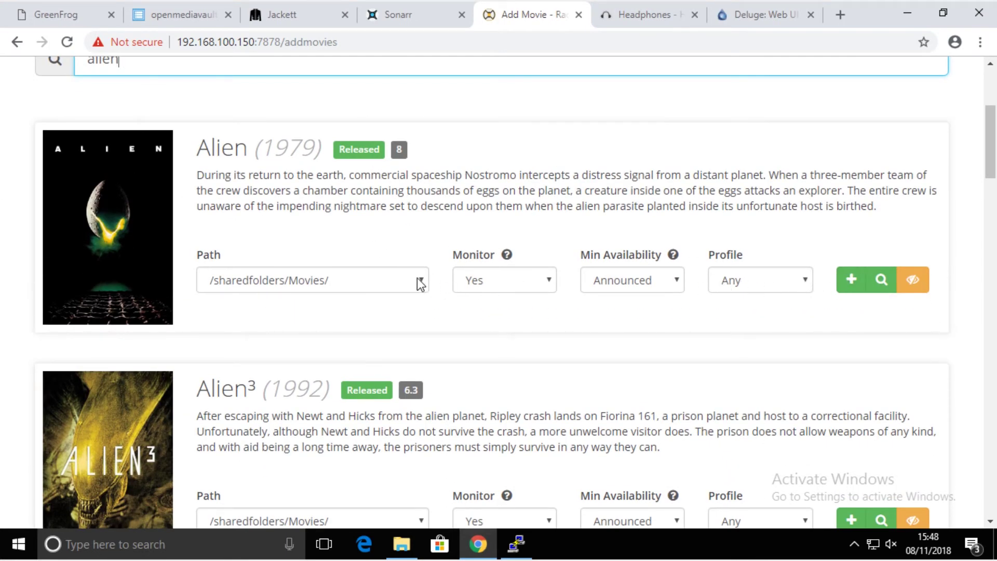
Add Alien (1979) to the library and confirm it appears in the movie list
left_click(850, 289)
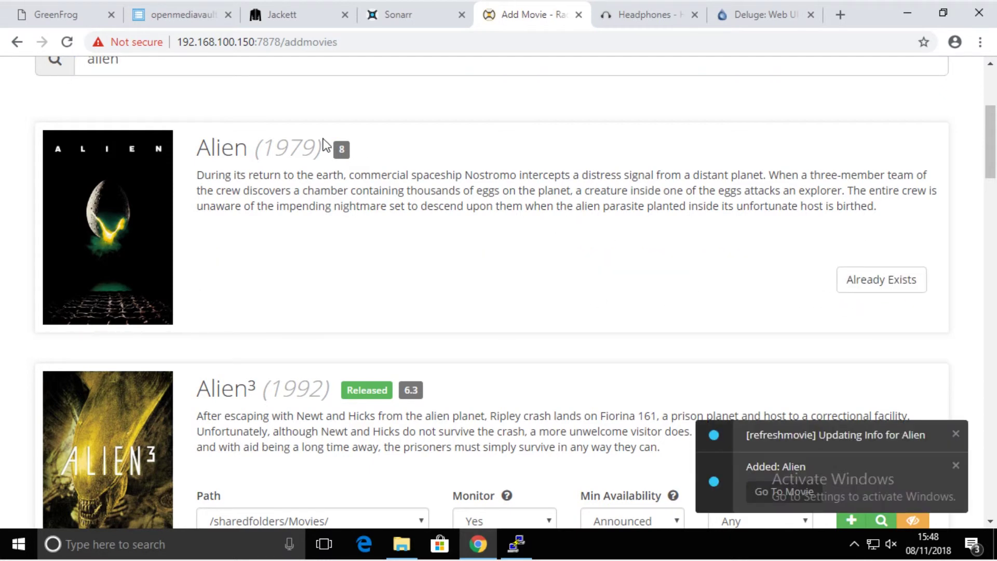
scroll(323, 136, "up", 5)
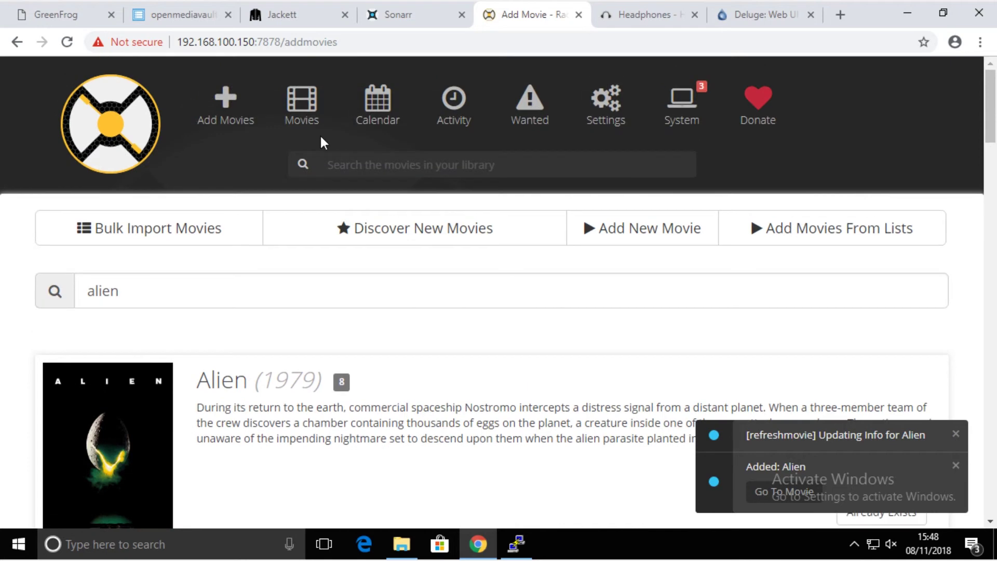
left_click(301, 106)
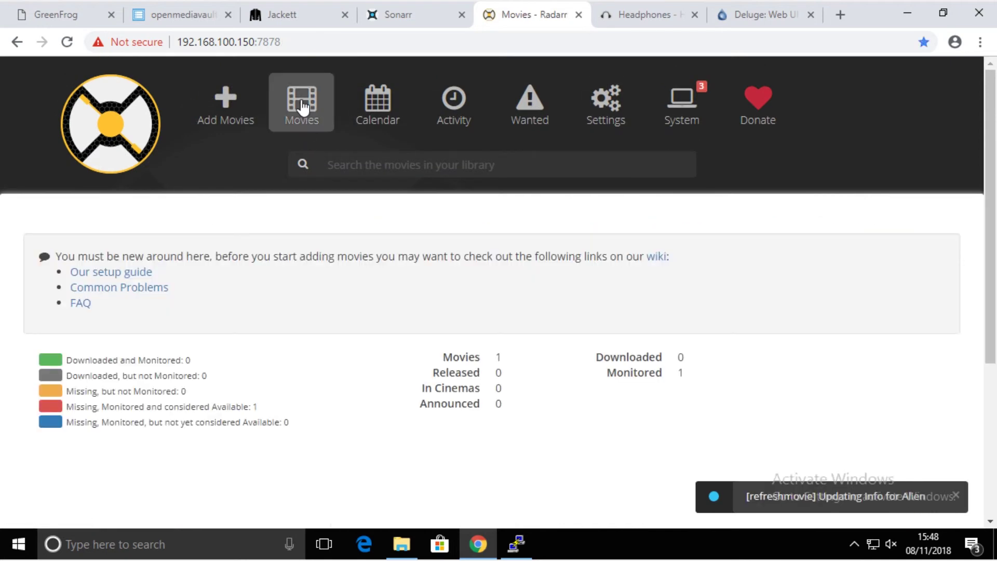
left_click(237, 115)
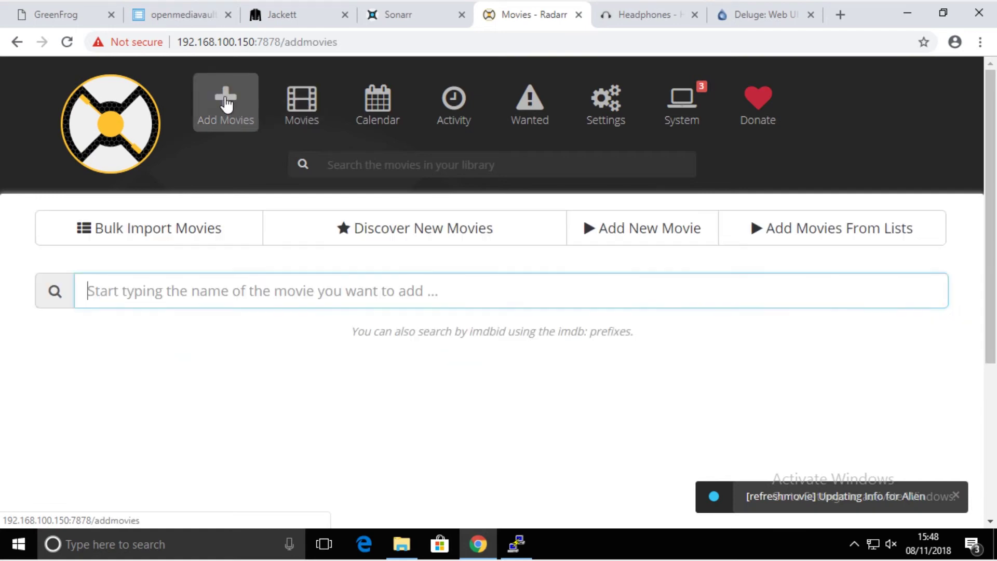
Open Alien (1979) from the movie library and search, listing seven ett torrent releases
left_click(300, 101)
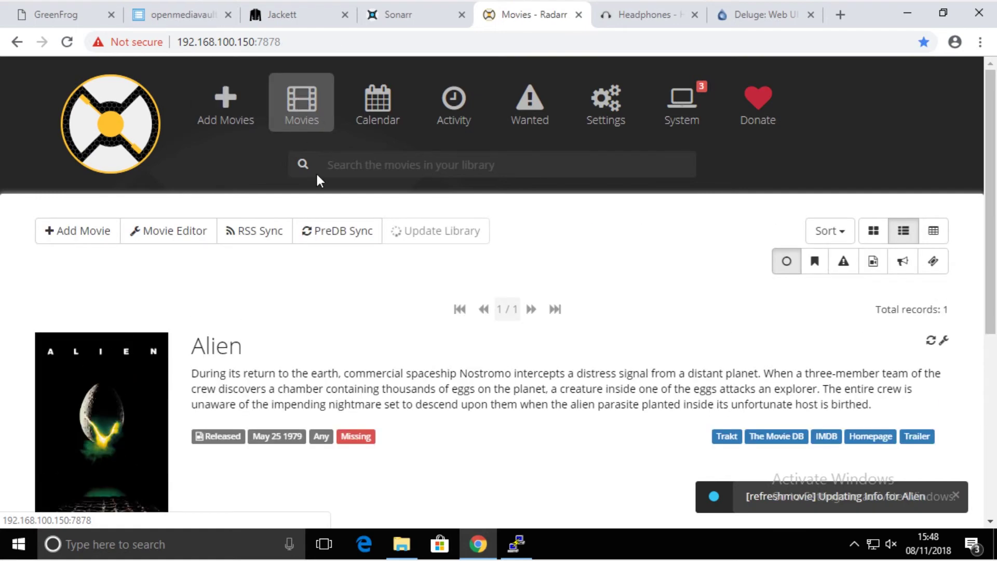
scroll(319, 253, "down", 2)
scroll(318, 253, "down", 2)
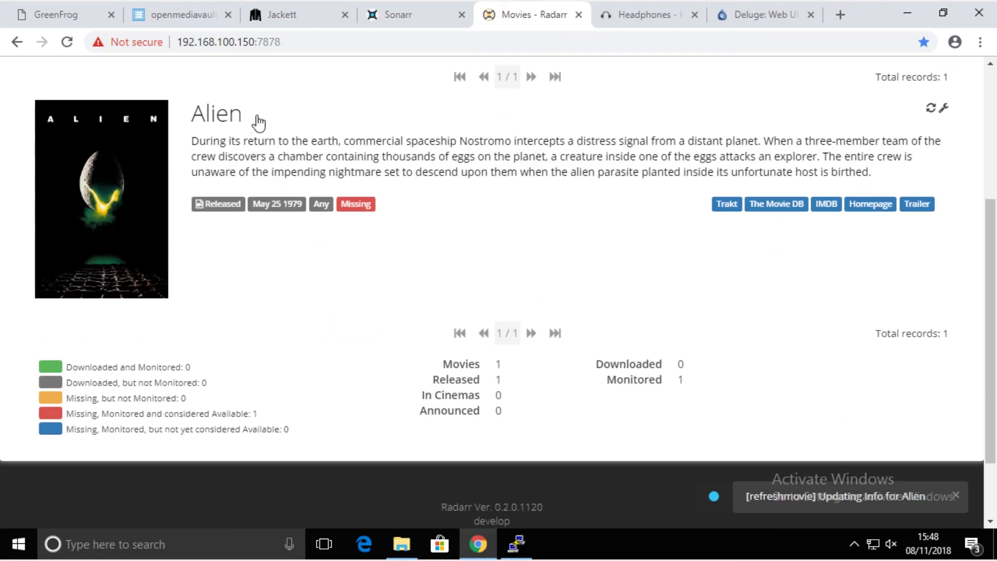
left_click(218, 123)
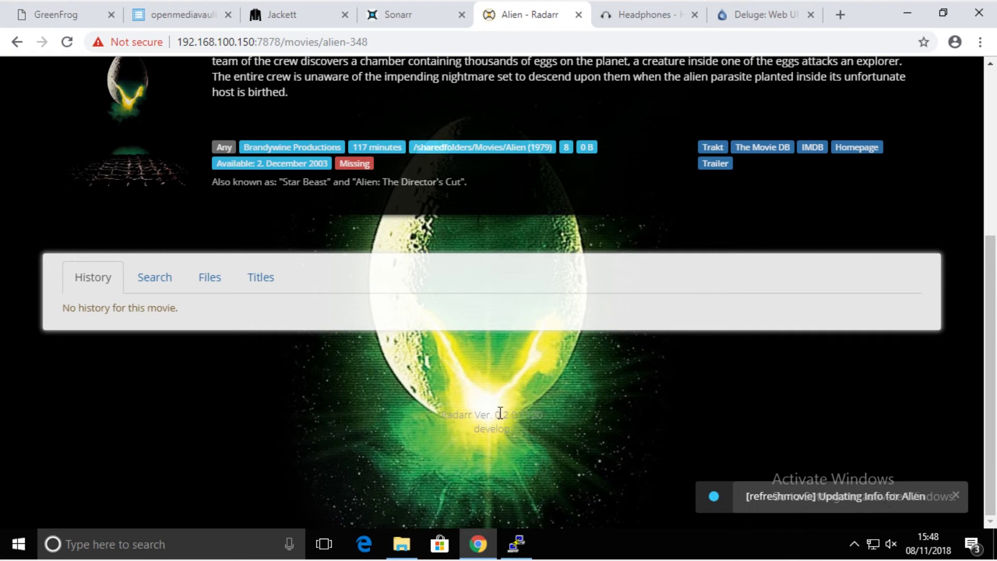
left_click(167, 277)
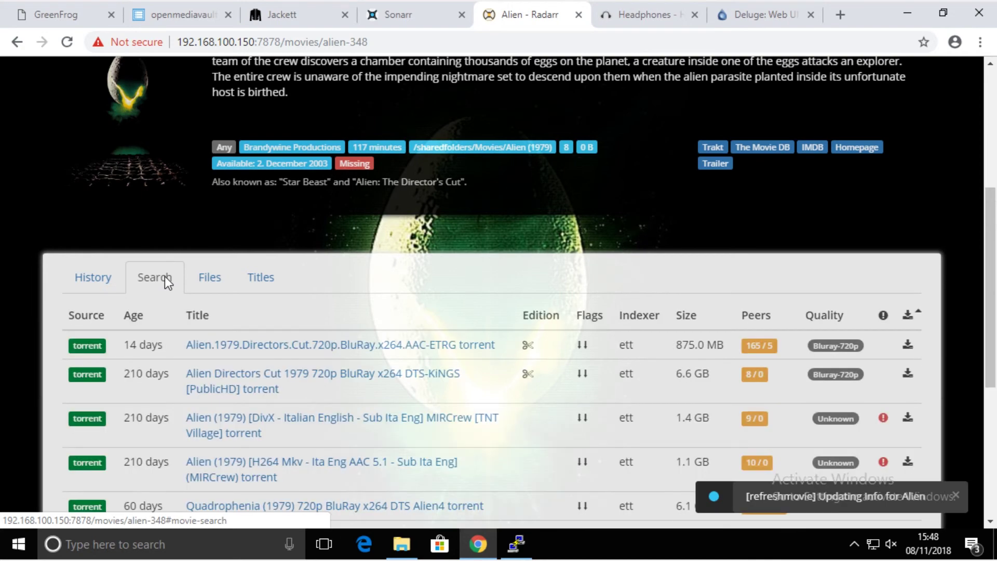
scroll(235, 334, "down", 3)
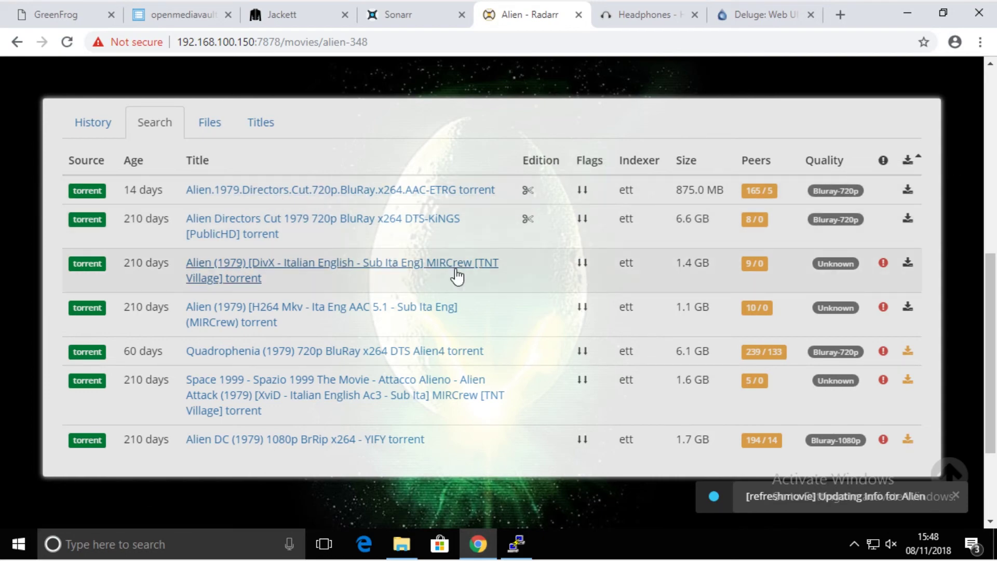
scroll(424, 287, "up", 2)
scroll(420, 282, "up", 5)
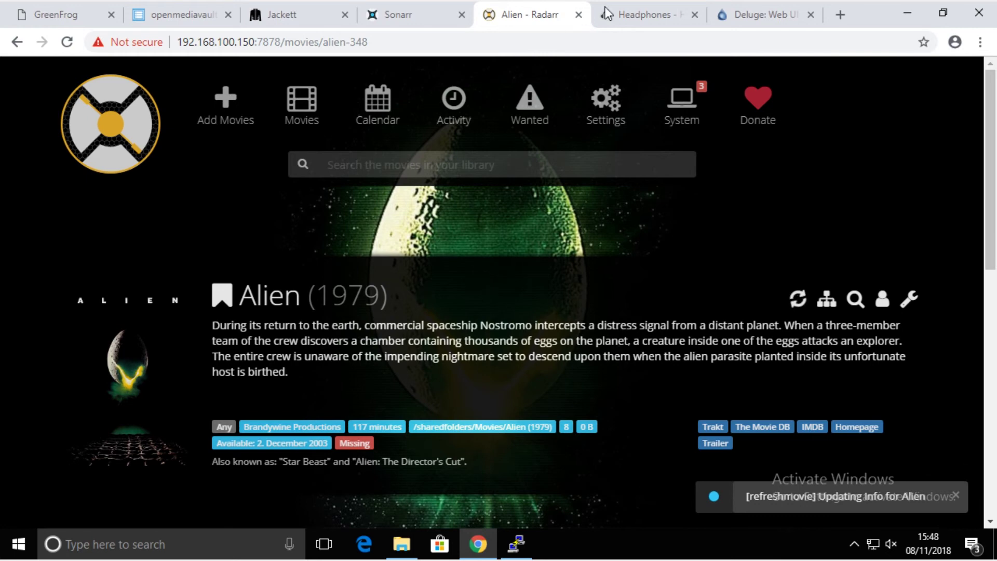
Switch to Deluge's web UI, then open File Explorer to check downloaded files
left_click(793, 20)
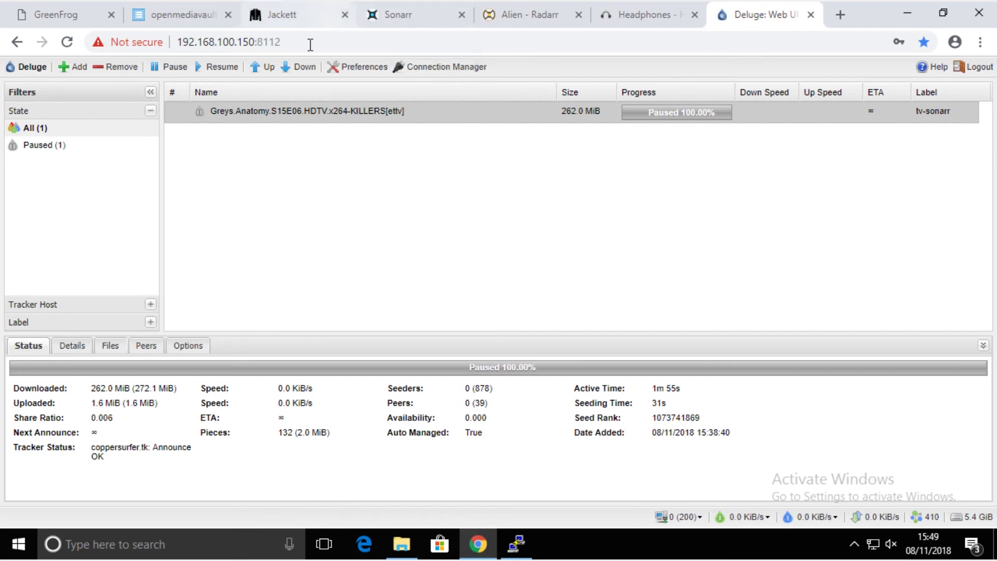
left_click(403, 544)
Browse the Movies share at 192.168.100.150, finding only three JPGs, then minimize Explorer
left_click(348, 78)
double_click(324, 134)
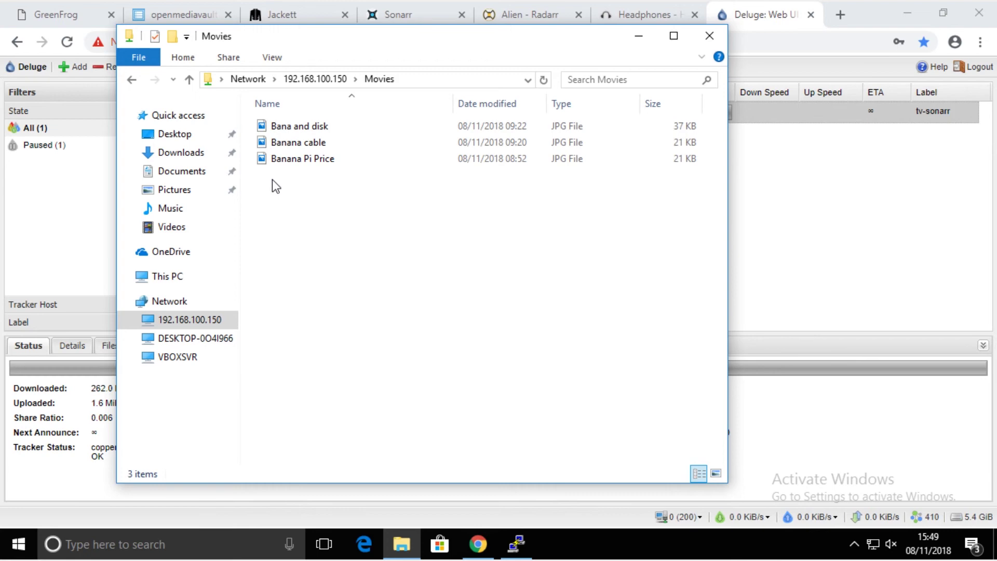
left_click(638, 35)
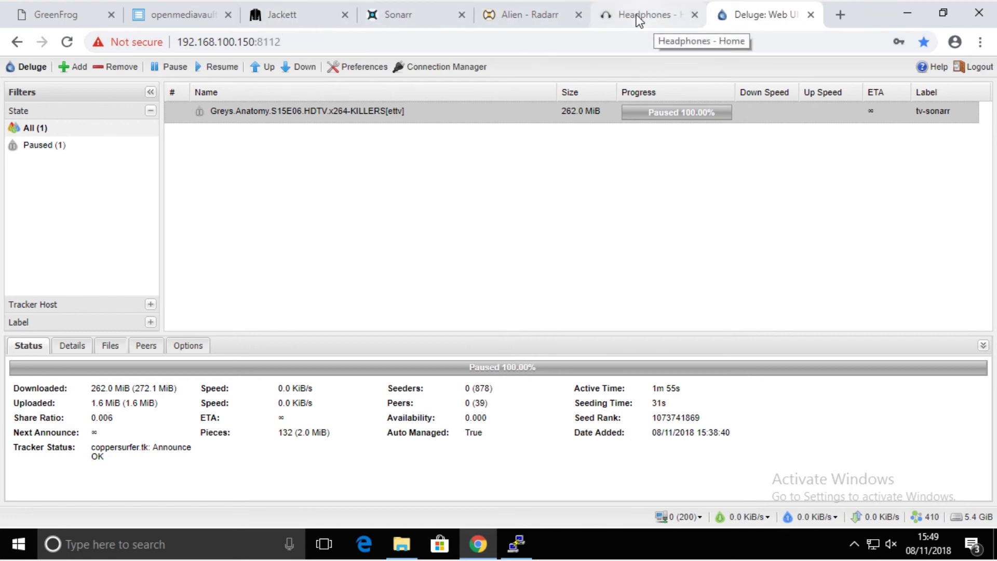
left_click(653, 18)
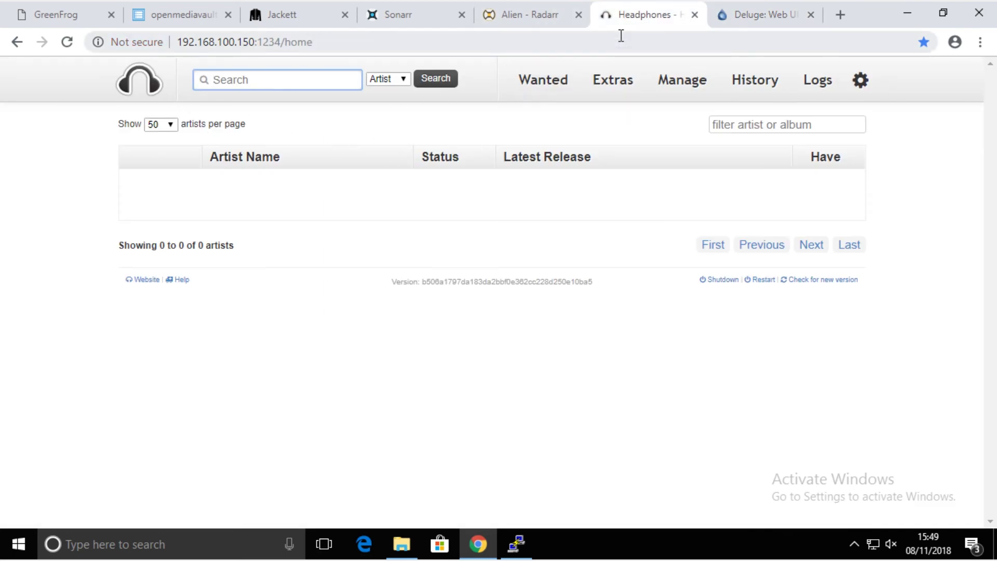
left_click(740, 22)
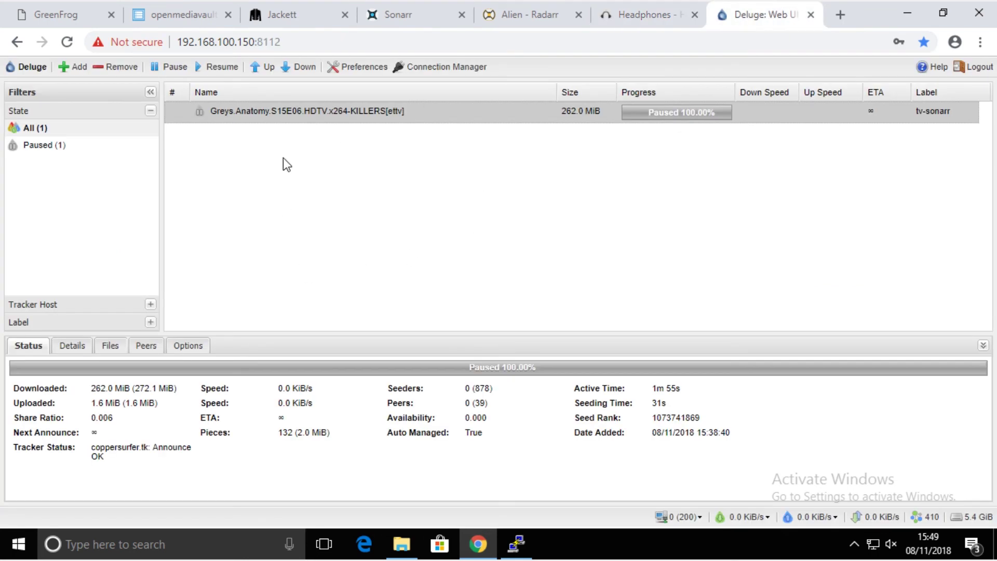
left_click(363, 67)
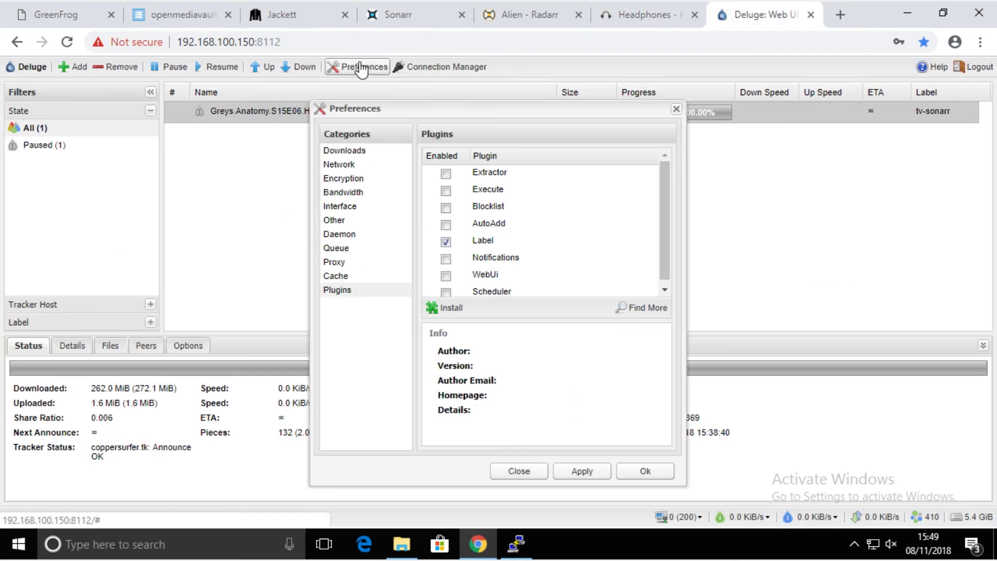
left_click(343, 193)
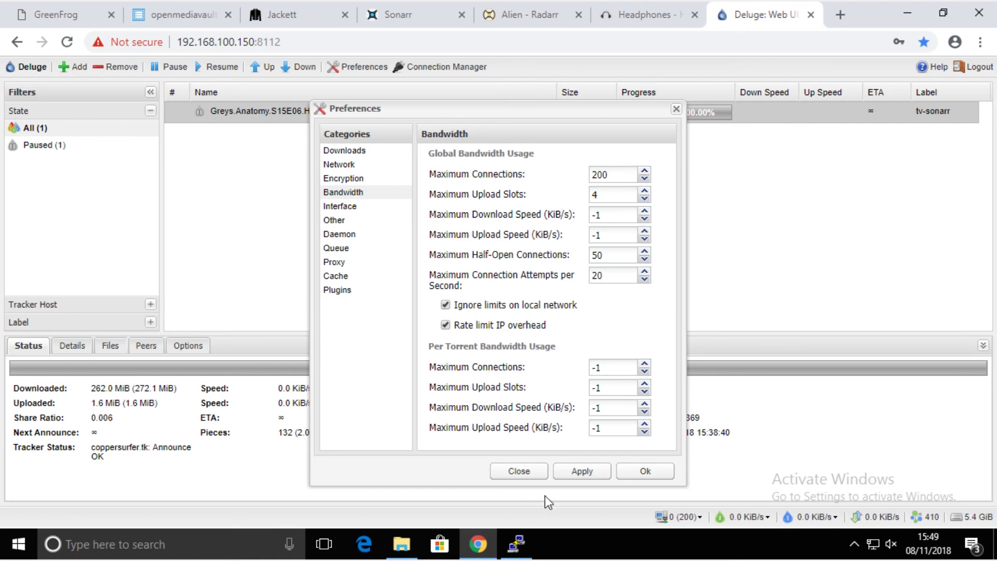
left_click(522, 475)
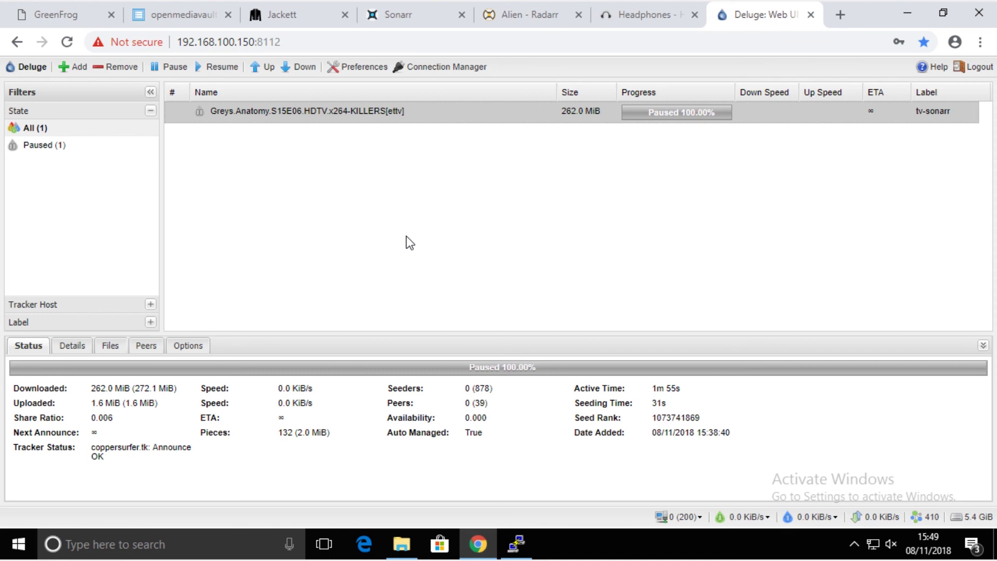
Cycle through the Jackett and Sonarr tabs back to Radarr's Alien (1979) page
left_click(516, 548)
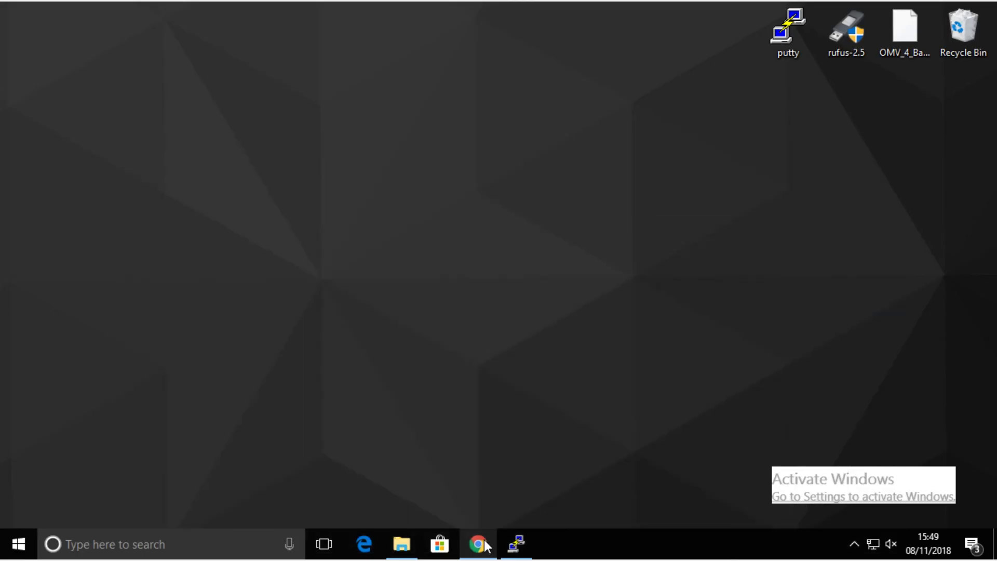
left_click(478, 543)
left_click(301, 8)
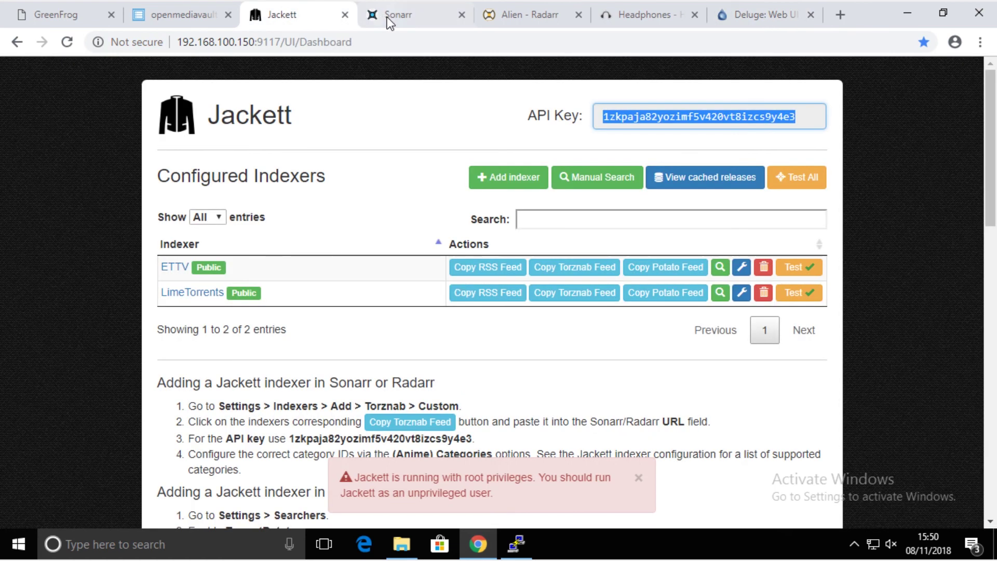
left_click(415, 15)
left_click(523, 17)
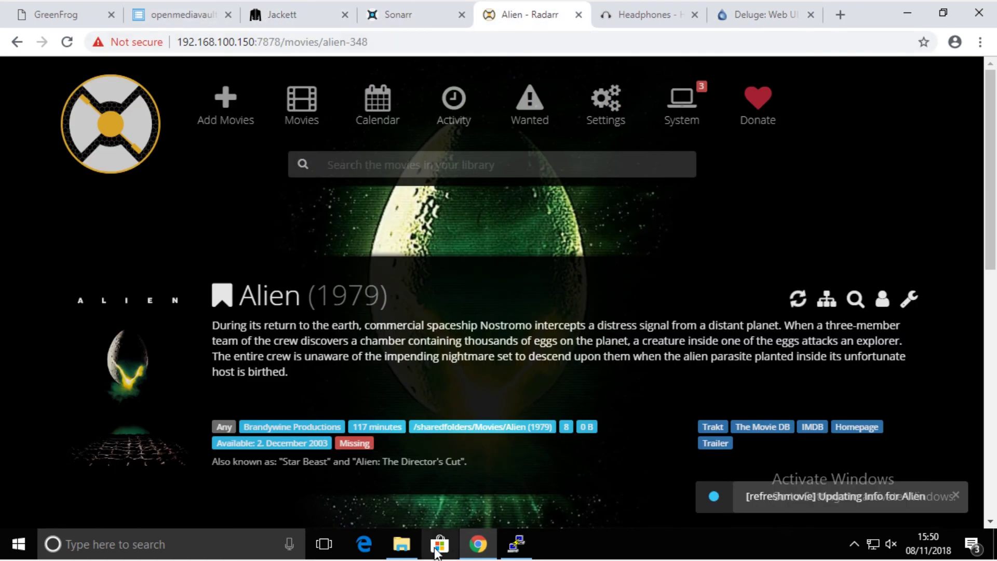
Check the server's tv > Grey's Anatomy folder in File Explorer, then close it
left_click(408, 550)
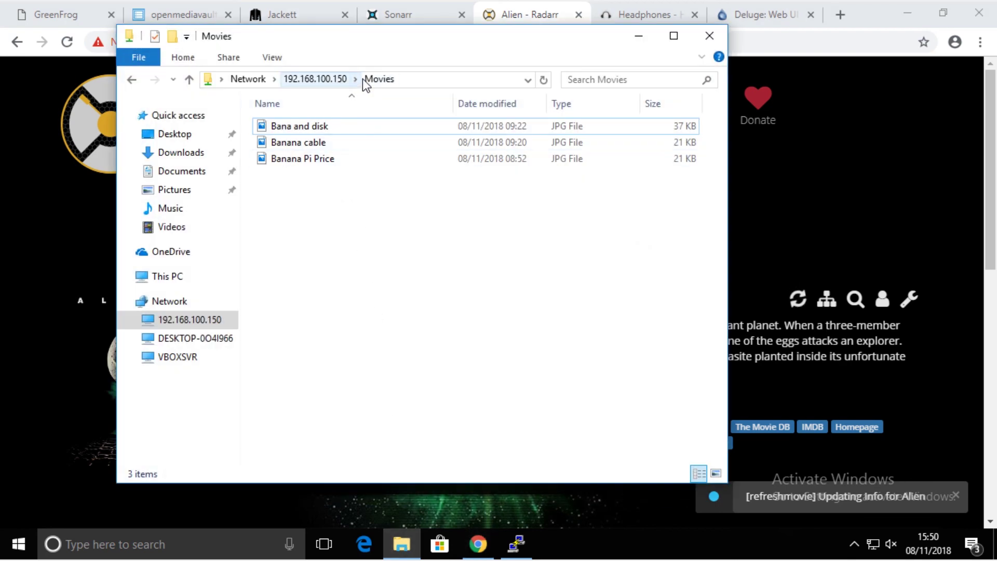
left_click(335, 79)
left_click(492, 123)
double_click(492, 123)
double_click(352, 124)
left_click(715, 36)
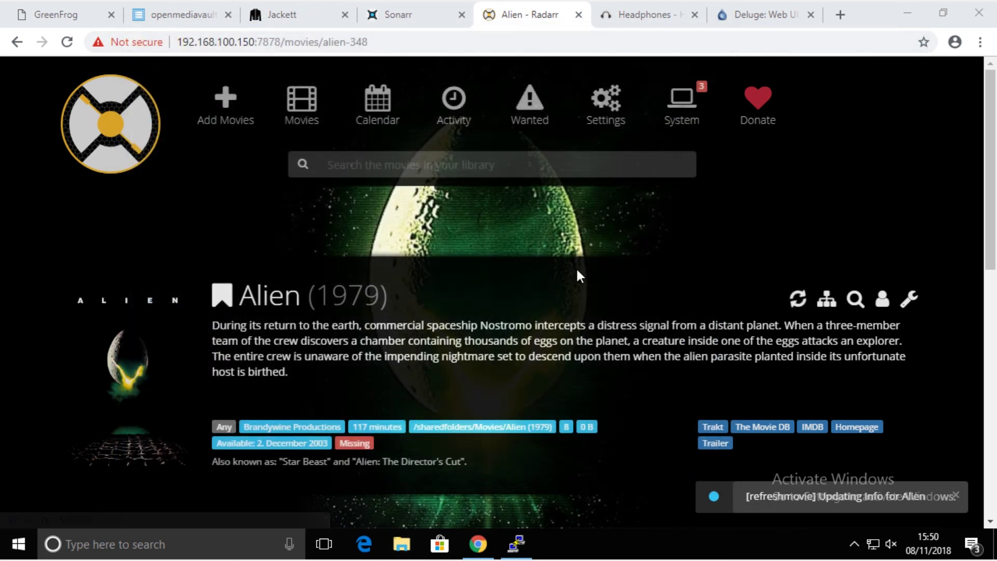